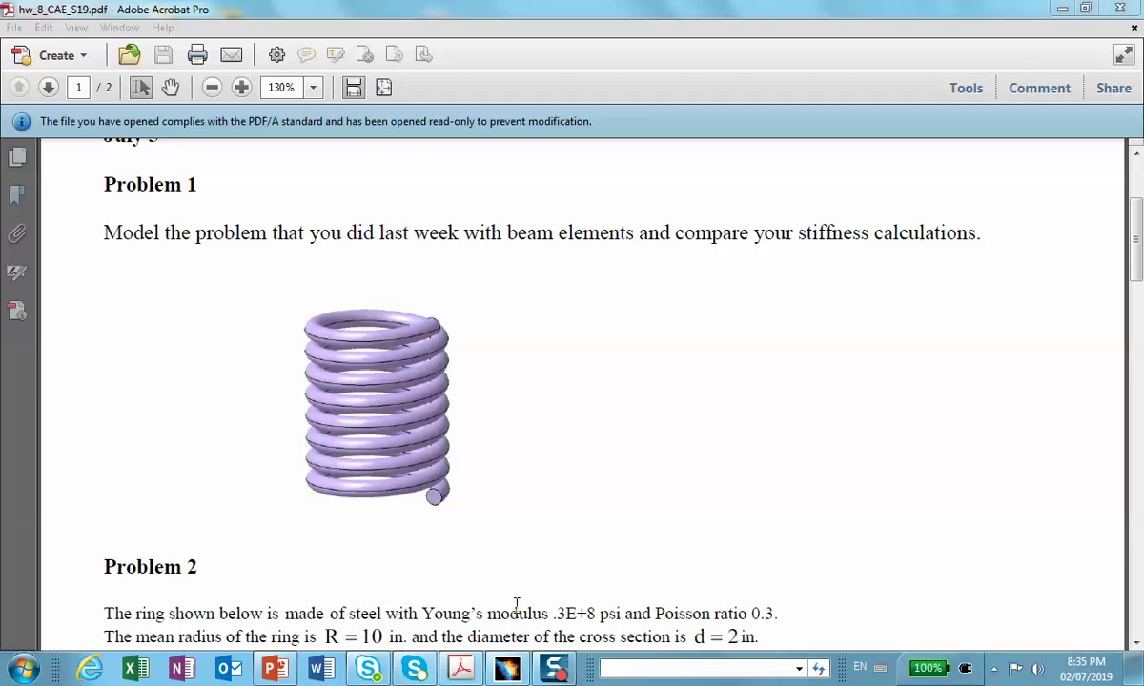
Minimize the Acrobat homework PDF so the CATIA Part1 window shows
{"action": "left_click", "coordinate": [1063, 12]}
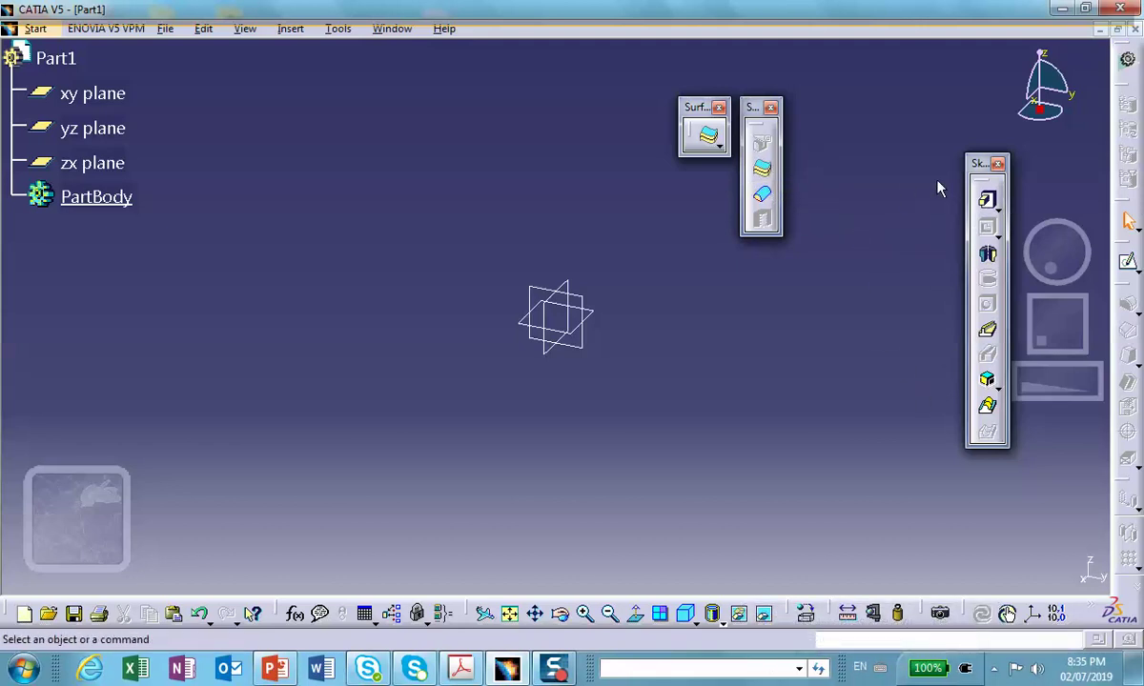
Move the Sketcher toolbar aside and switch Part1 to Wireframe and Surface Design from the Start menu
{"action": "left_click_drag", "start_coordinate": [978, 164], "coordinate": [953, 128]}
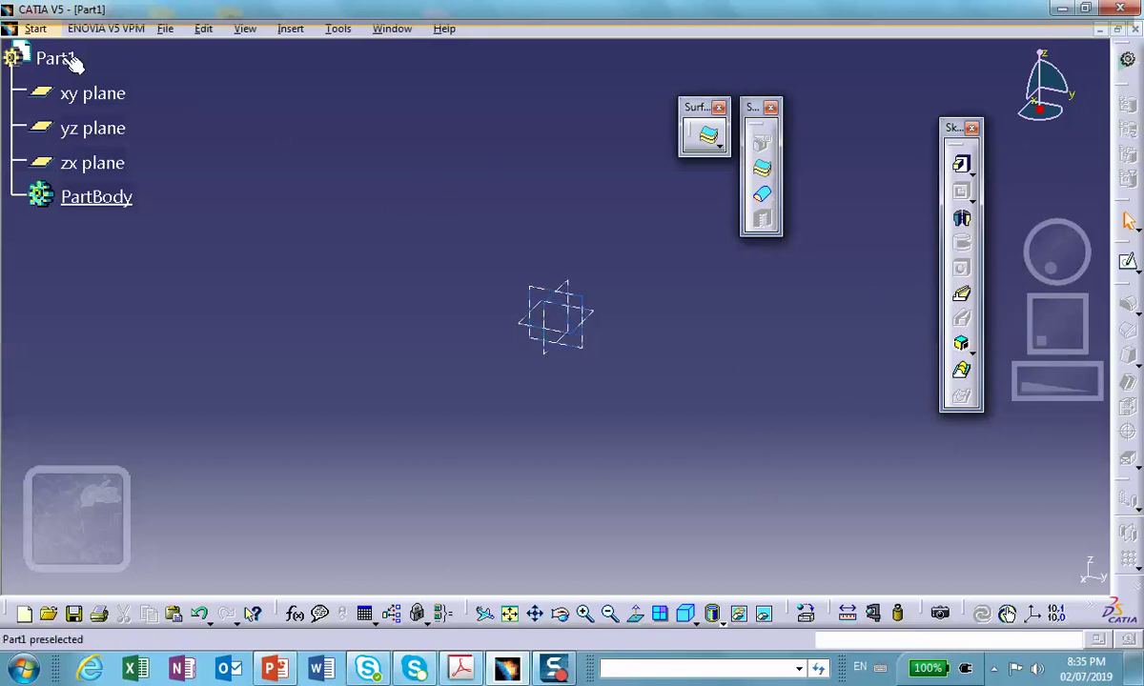
{"action": "left_click", "coordinate": [43, 30]}
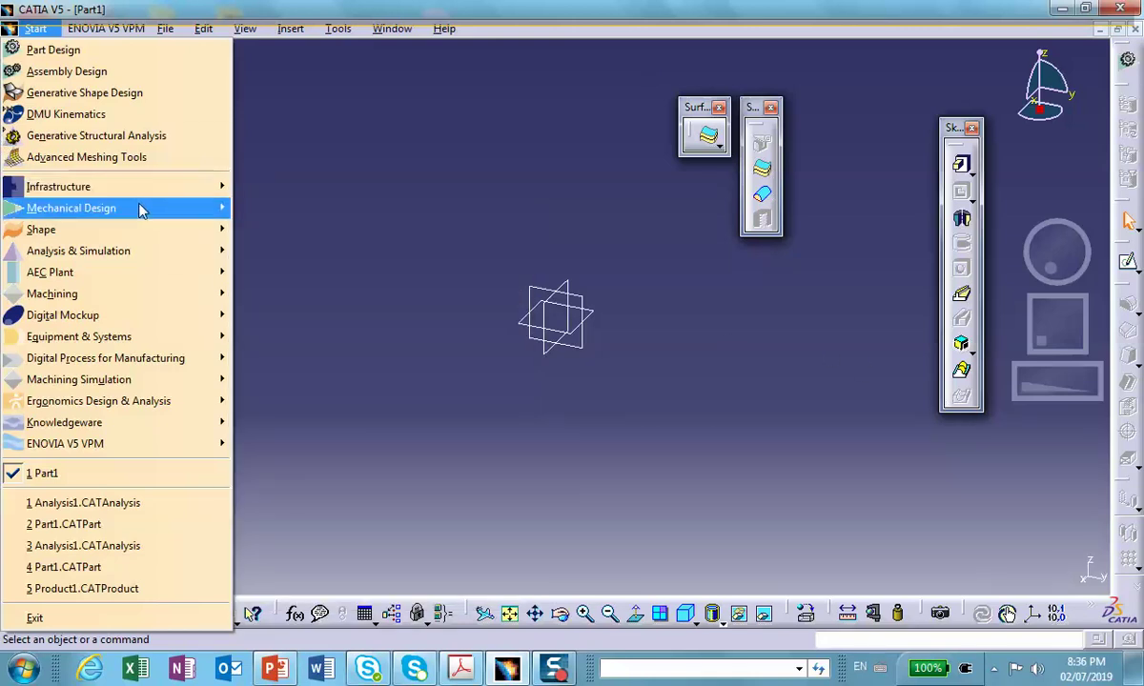
{"action": "mouse_move", "coordinate": [140, 210]}
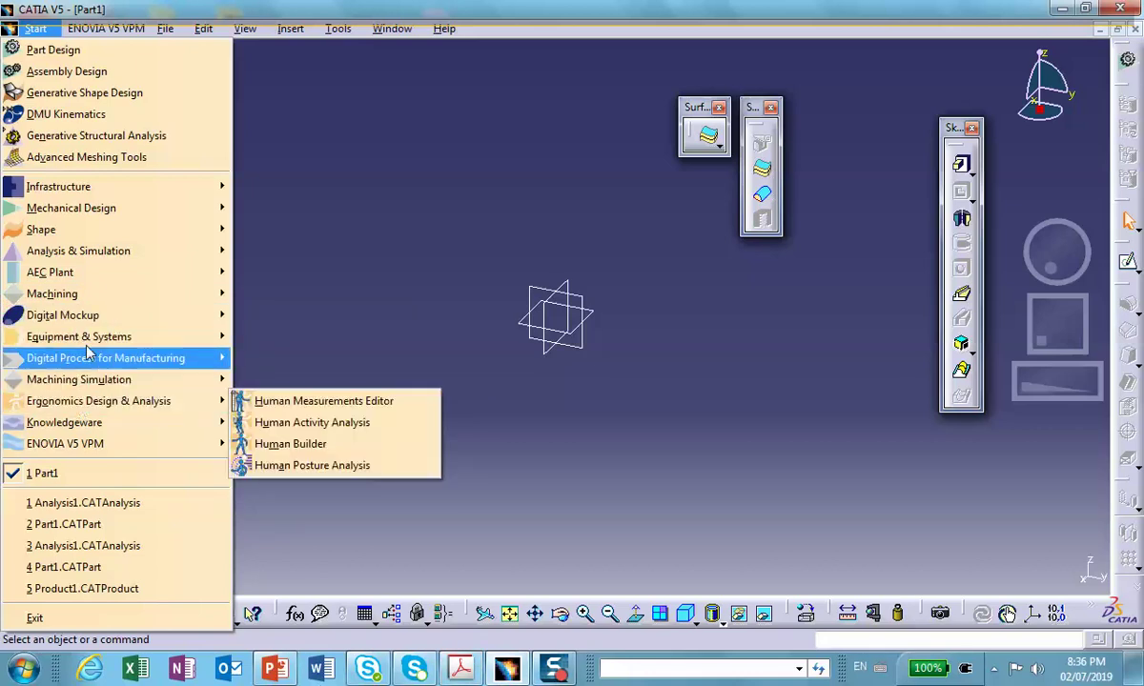
{"action": "mouse_move", "coordinate": [97, 217]}
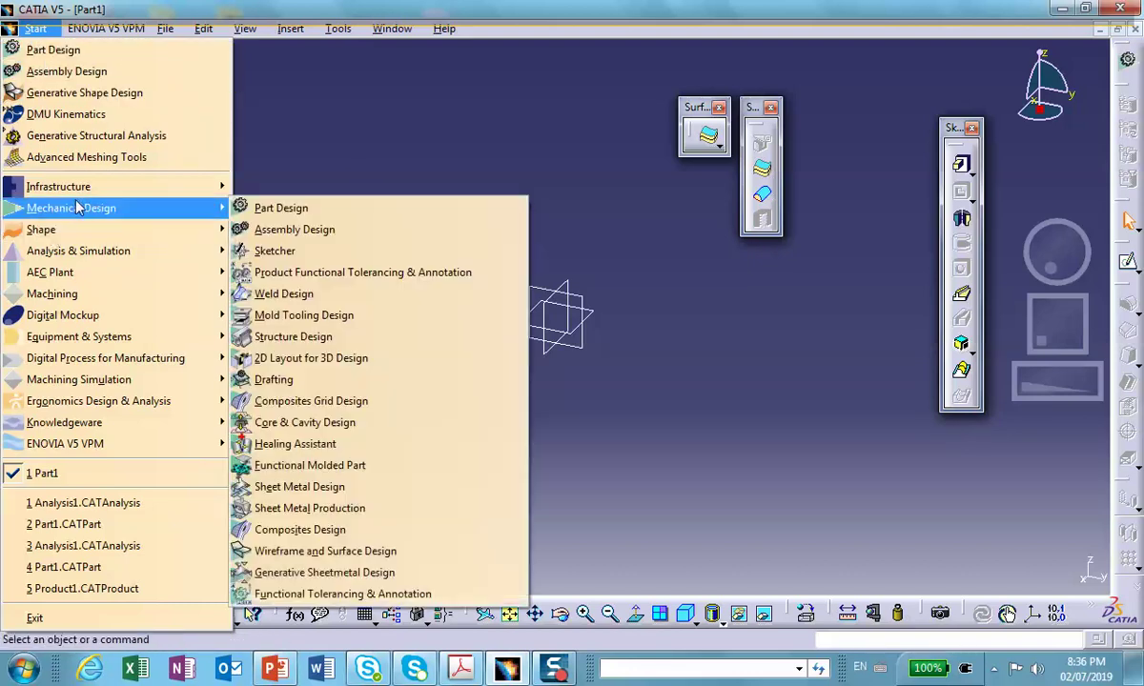
{"action": "left_click", "coordinate": [305, 553]}
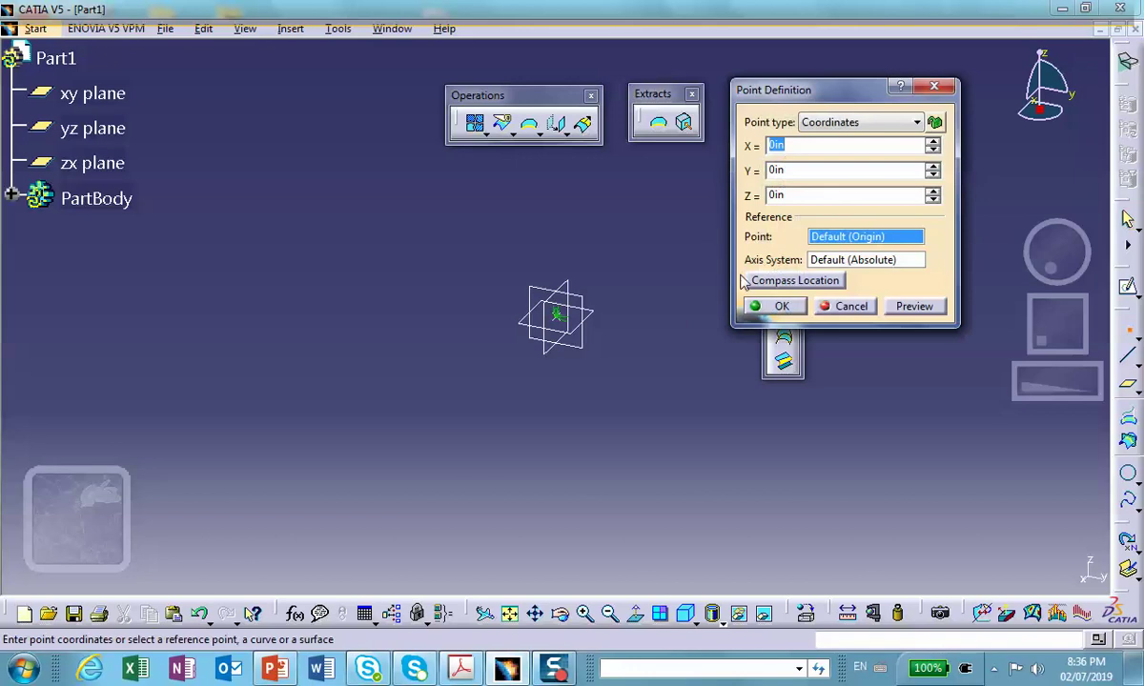
Confirm the point at 0, 0, 0 and bring the Wireframe toolbar into the workspace
{"action": "left_click", "coordinate": [780, 306]}
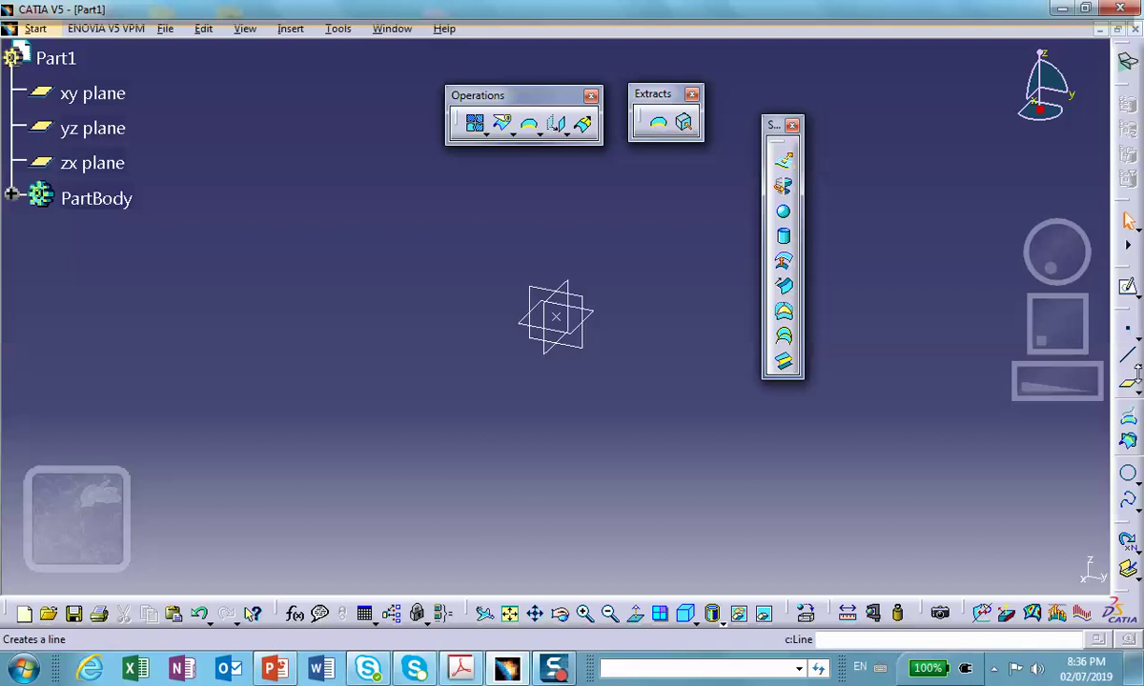
{"action": "left_click_drag", "start_coordinate": [1128, 329], "coordinate": [864, 158]}
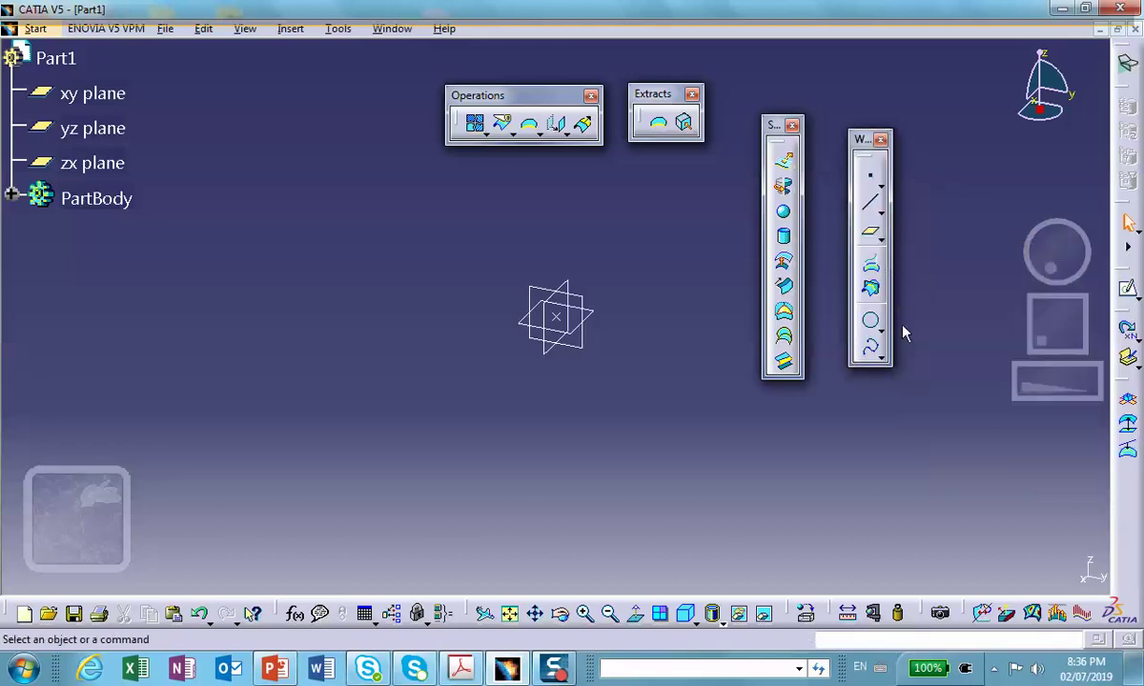
{"action": "left_click", "coordinate": [882, 209]}
{"action": "left_click", "coordinate": [878, 327]}
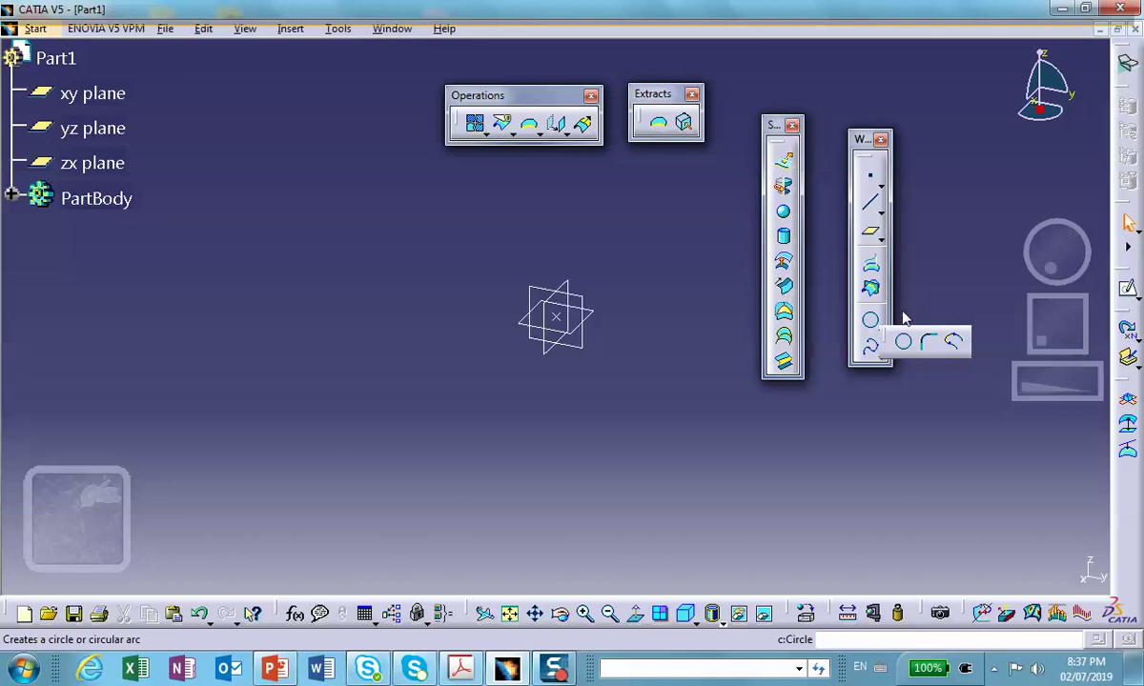
Dock the Wireframe toolbar along the top and expose the Helix option under Spline
{"action": "left_click", "coordinate": [879, 353]}
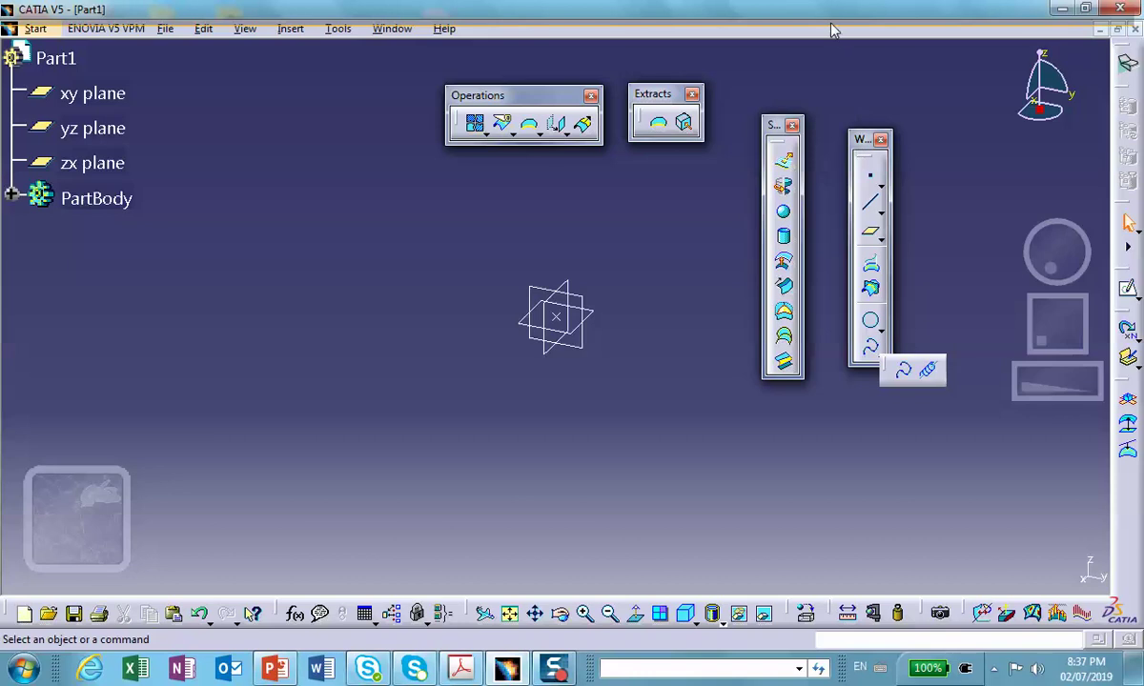
{"action": "left_click_drag", "start_coordinate": [861, 139], "coordinate": [870, 105]}
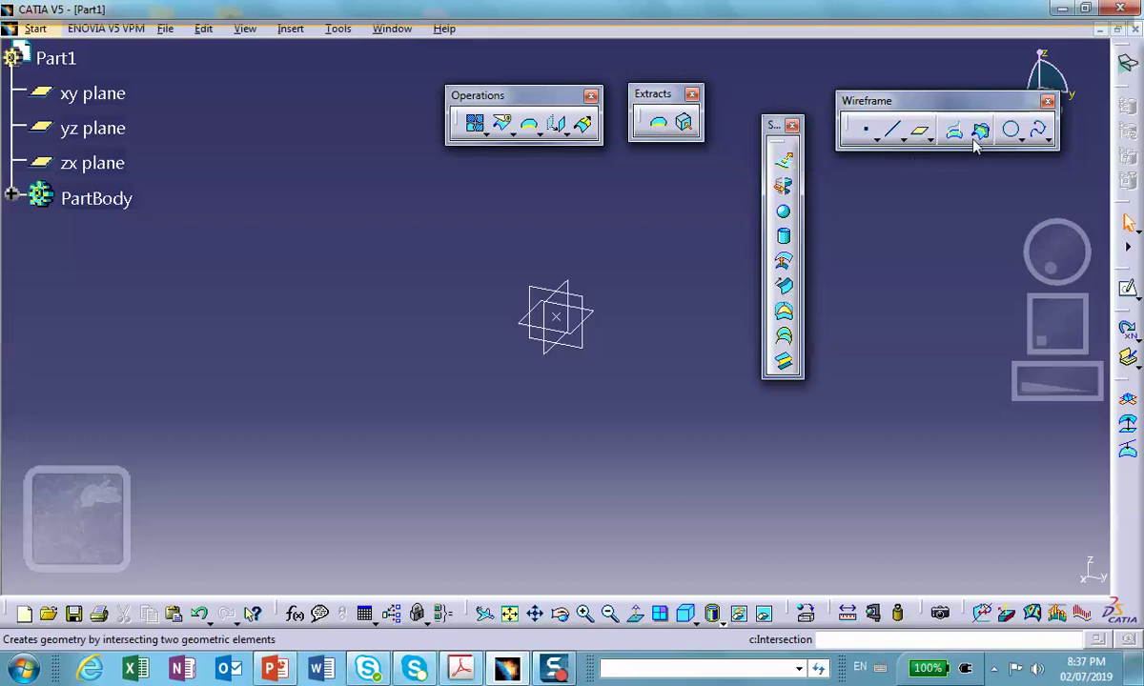
{"action": "left_click", "coordinate": [1049, 141]}
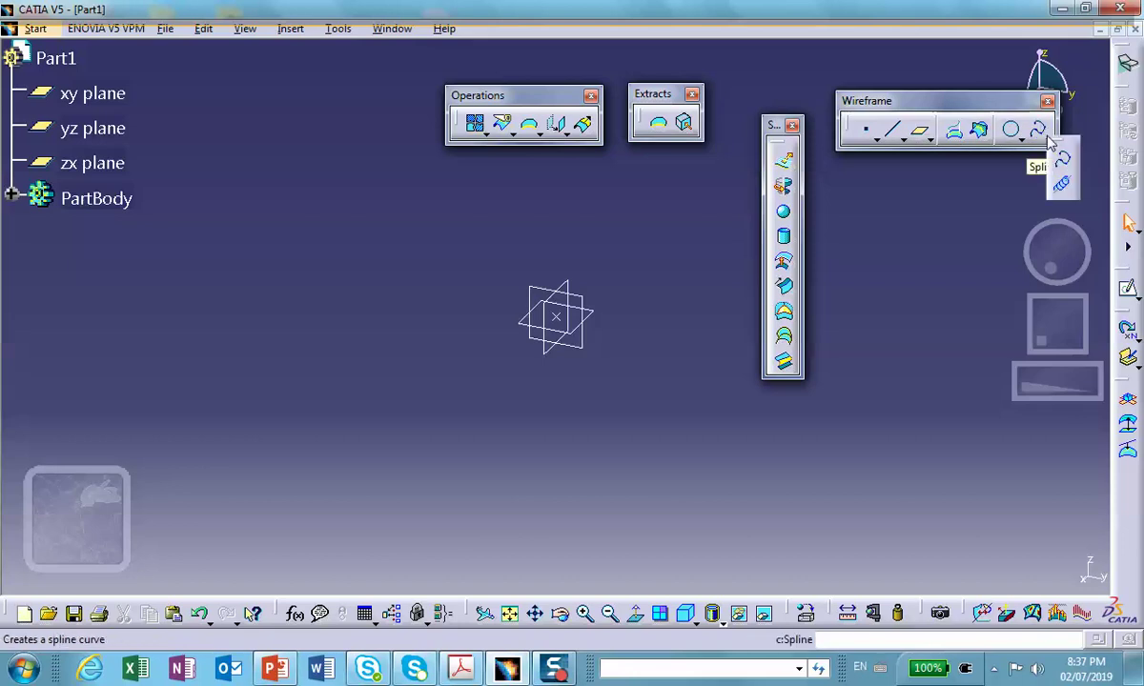
Attempt a helix from Point.1 about the Z axis at 1.039in pitch, dismissing point-on-axis errors, then cancel
{"action": "left_click", "coordinate": [1064, 186]}
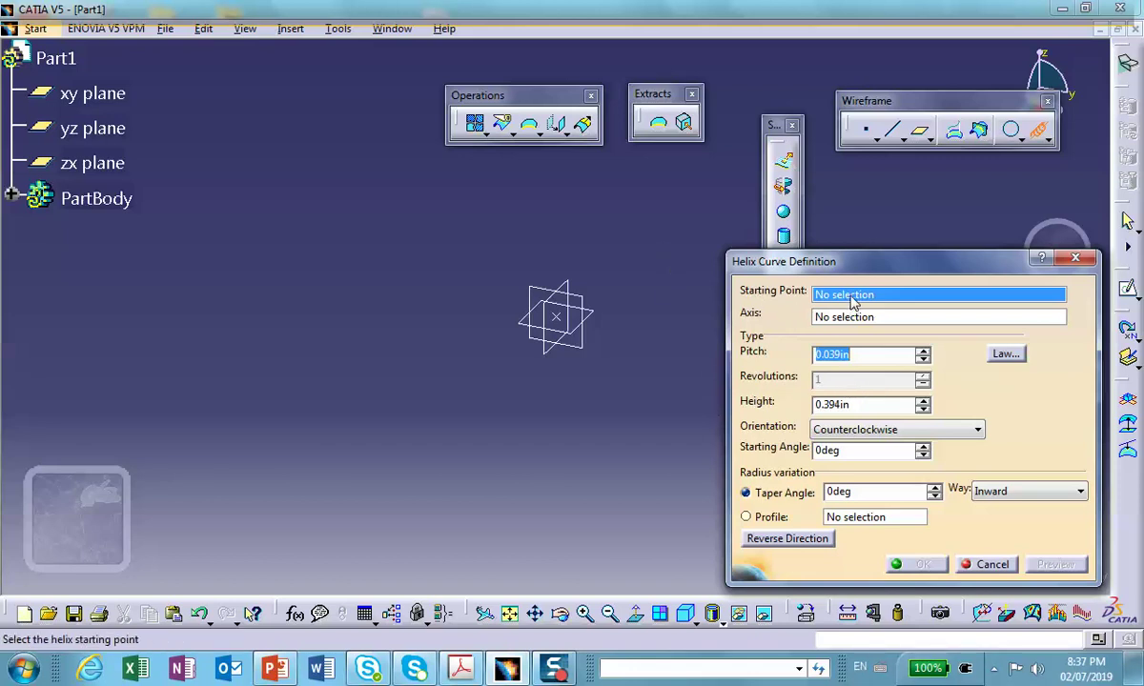
{"action": "left_click", "coordinate": [555, 317]}
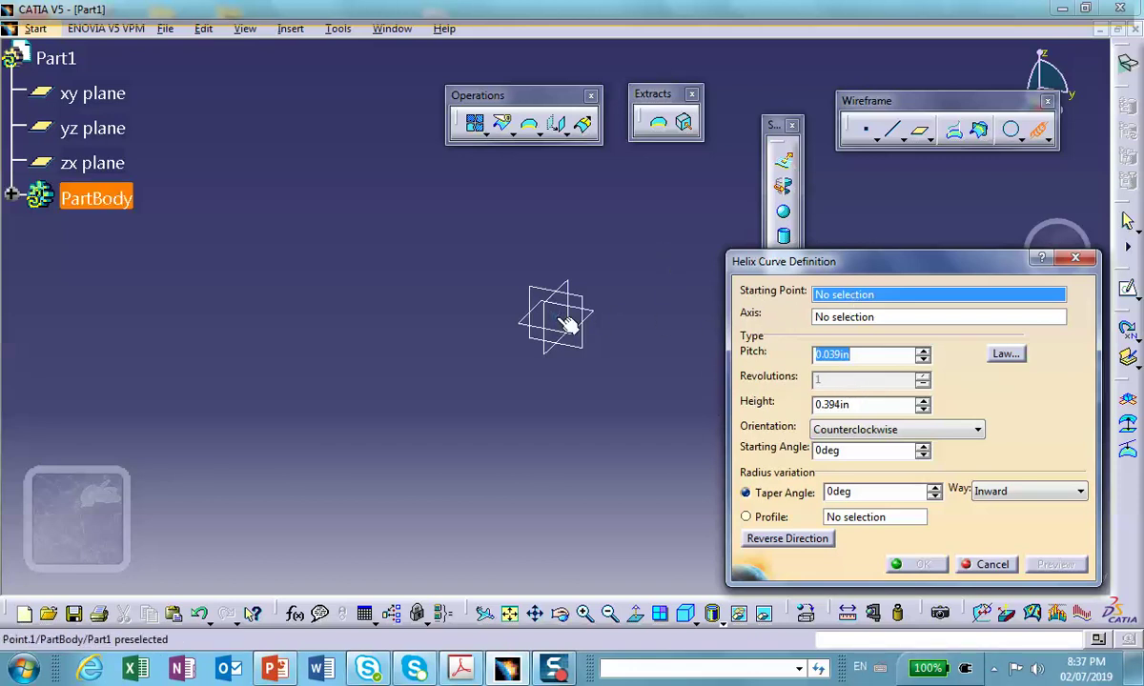
{"action": "right_click", "coordinate": [871, 322]}
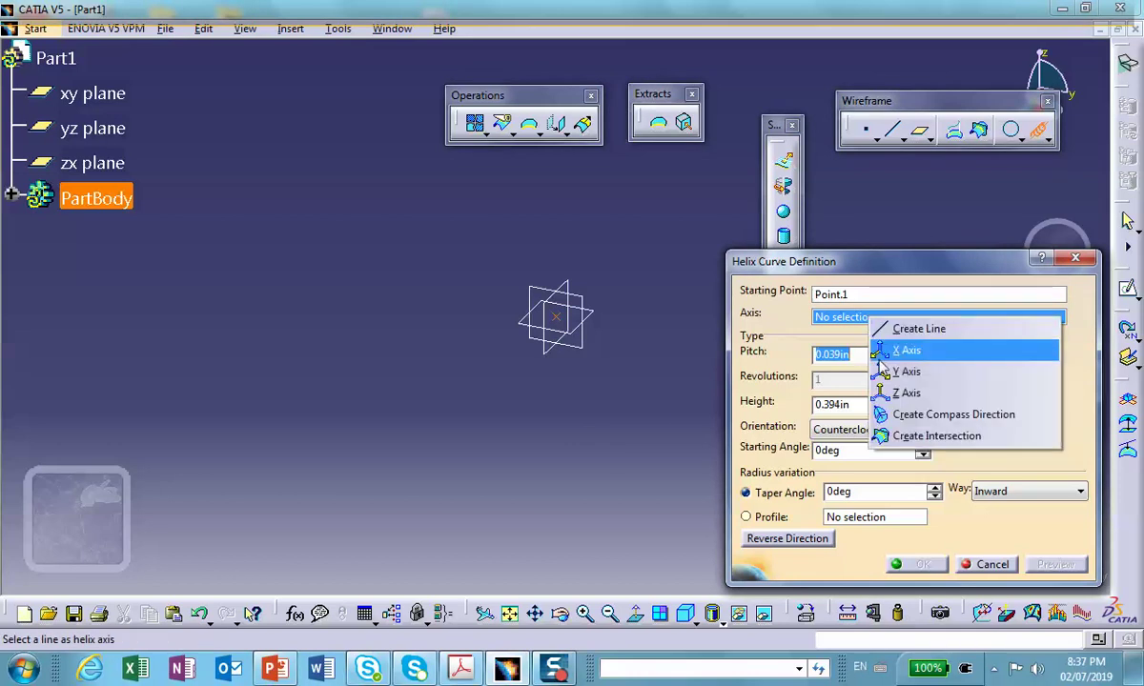
{"action": "left_click", "coordinate": [887, 388]}
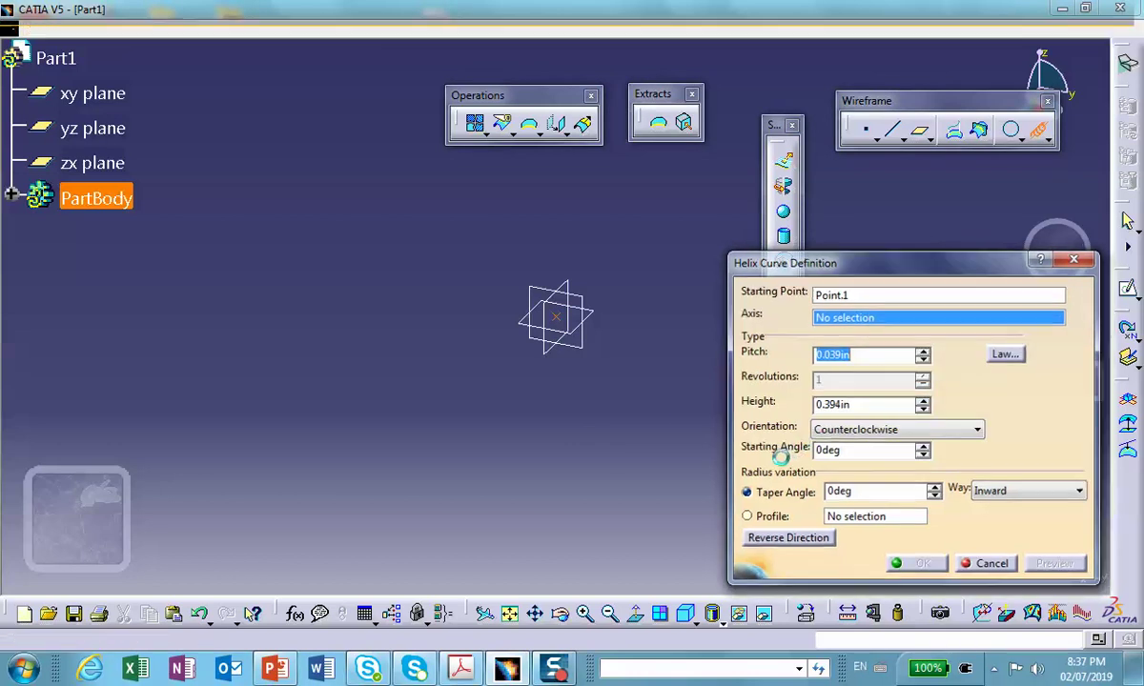
{"action": "left_click", "coordinate": [679, 387]}
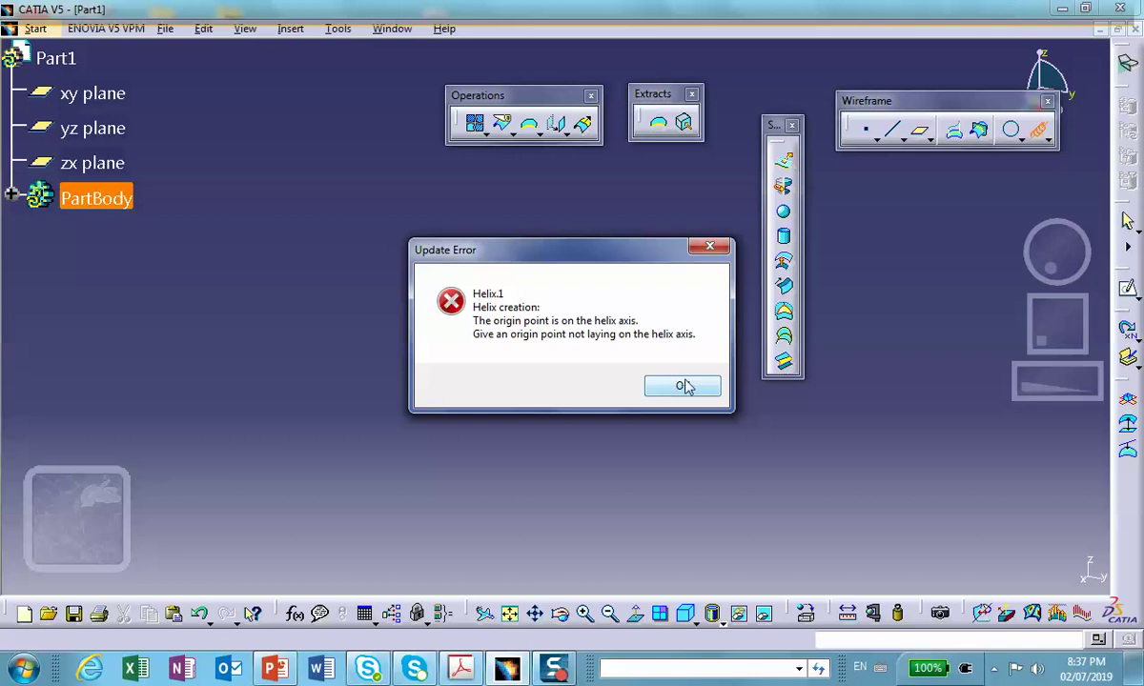
{"action": "middle_click_drag", "start_coordinate": [671, 378], "coordinate": [590, 378]}
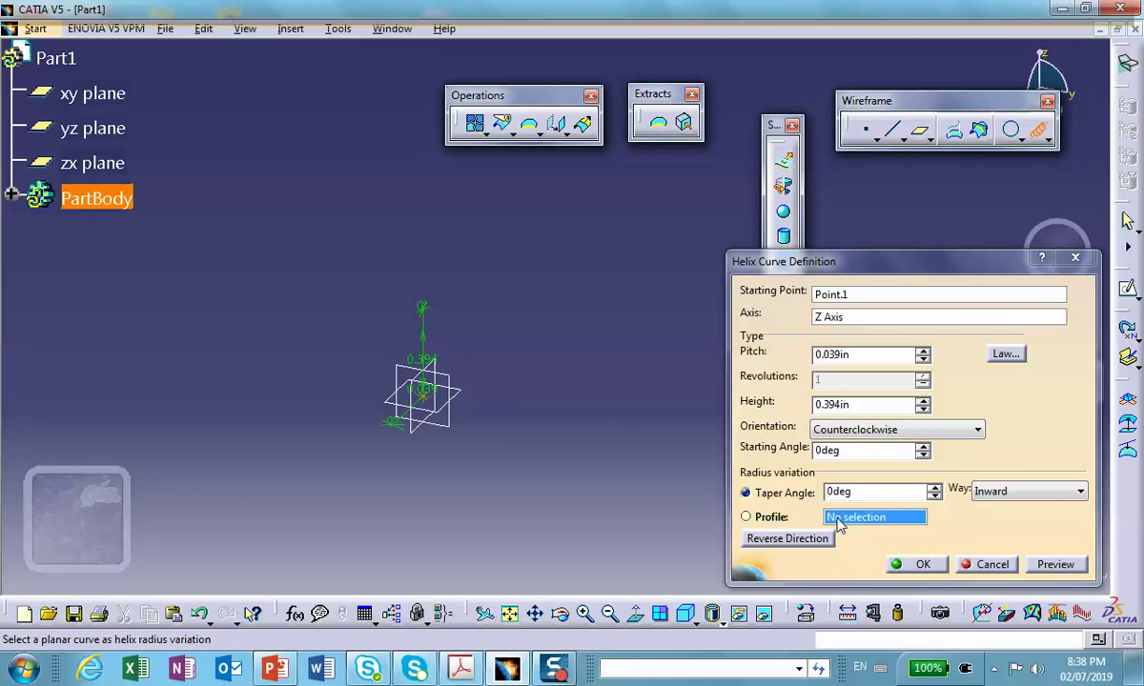
{"action": "left_click", "coordinate": [922, 354]}
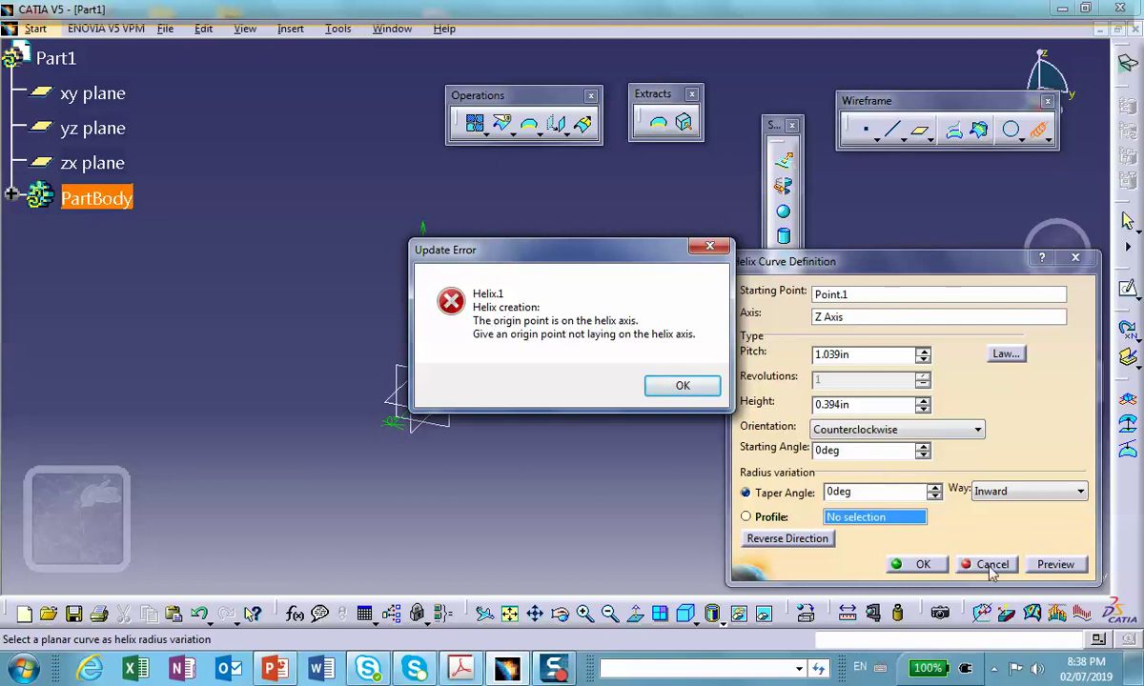
{"action": "left_click", "coordinate": [683, 385]}
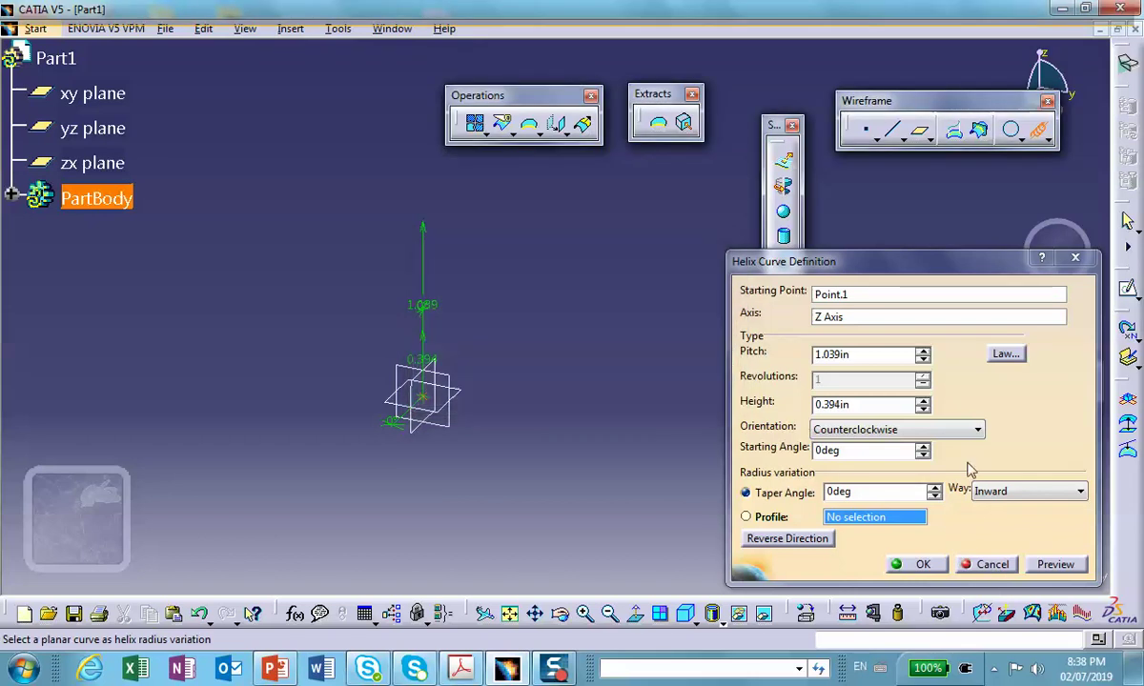
{"action": "left_click", "coordinate": [988, 565]}
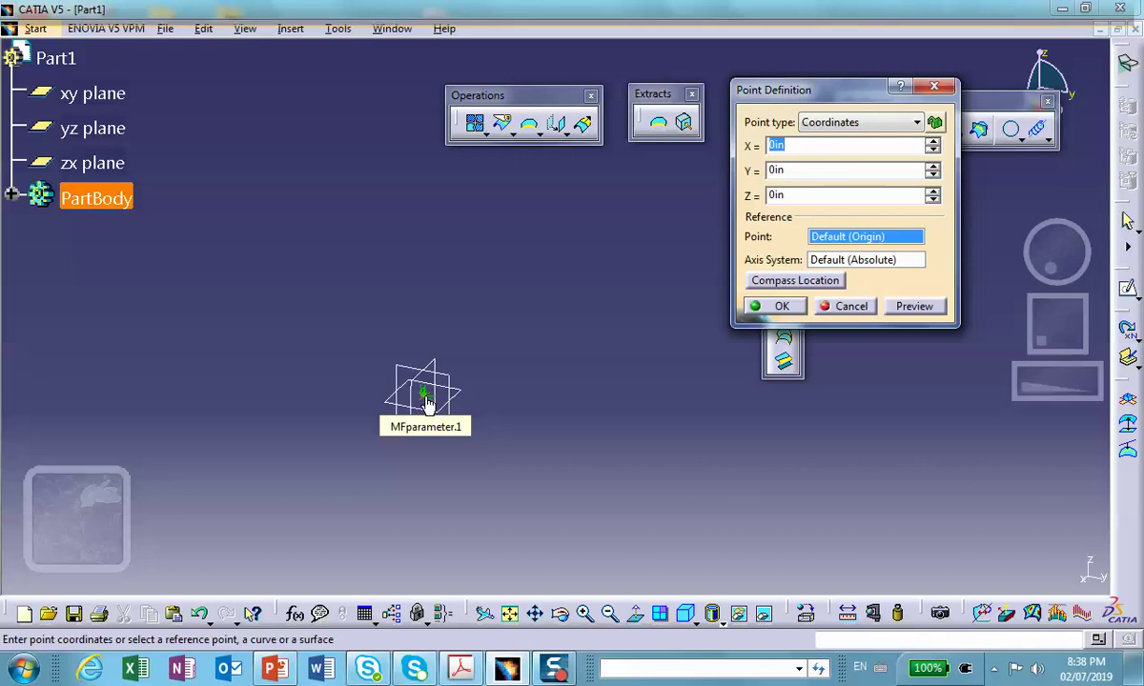
Move the point to X 0, Y 1in, Z 0 so it lies off the Z axis
{"action": "left_click", "coordinate": [802, 171]}
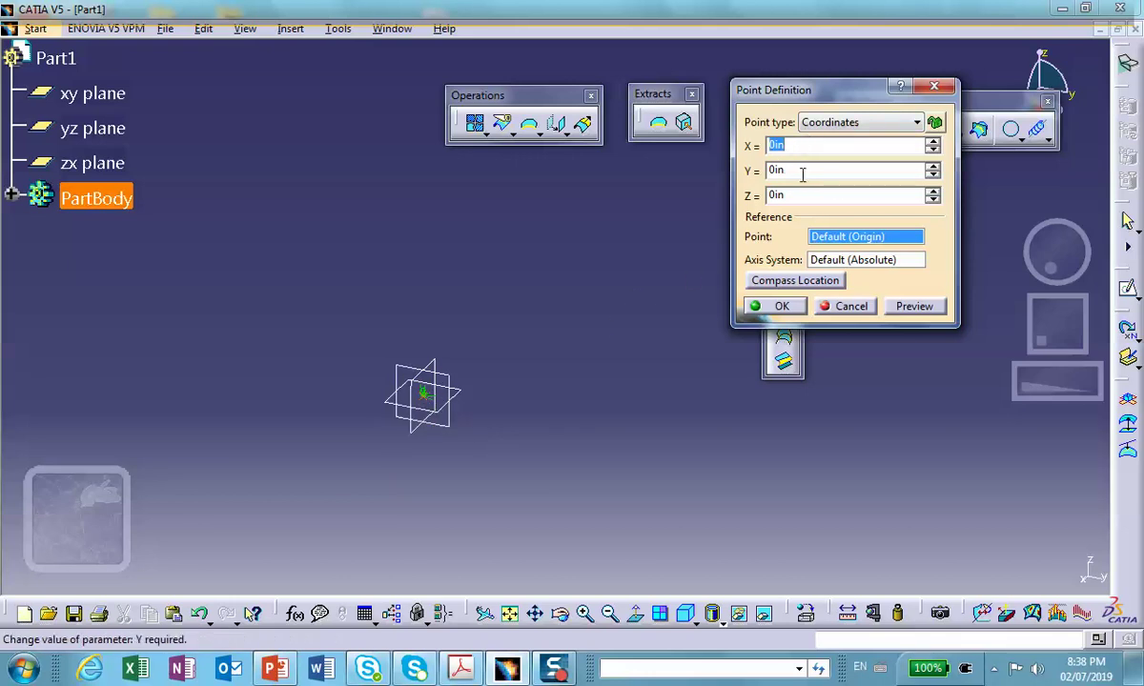
{"action": "type", "text": "1"}
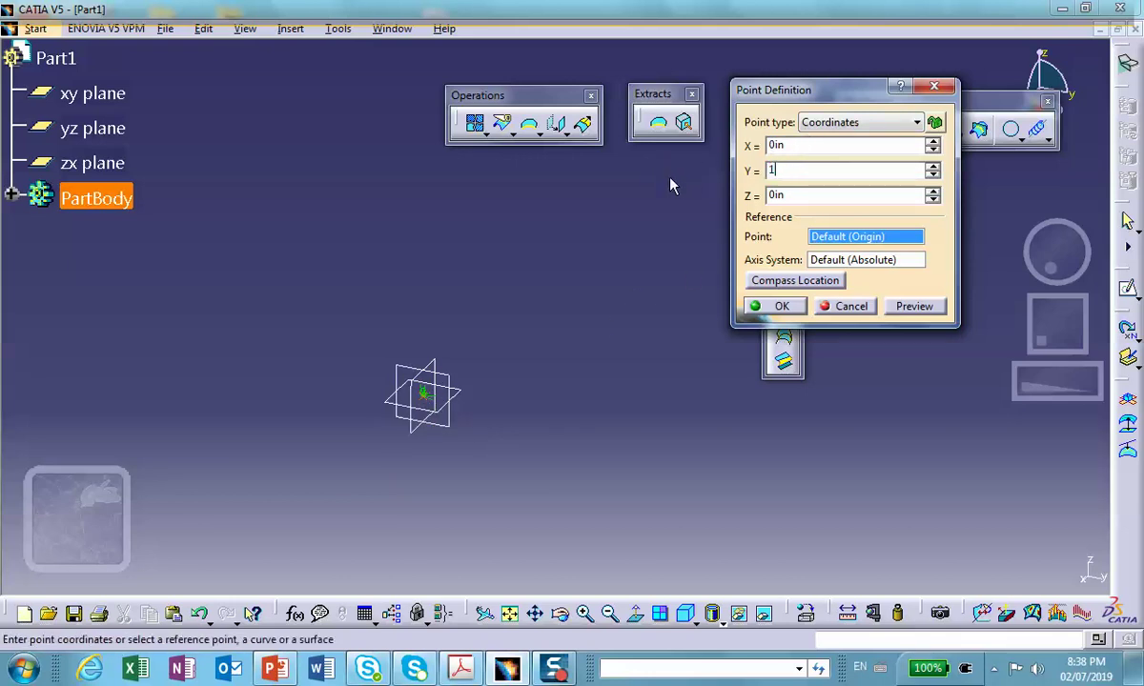
{"action": "left_click", "coordinate": [786, 312]}
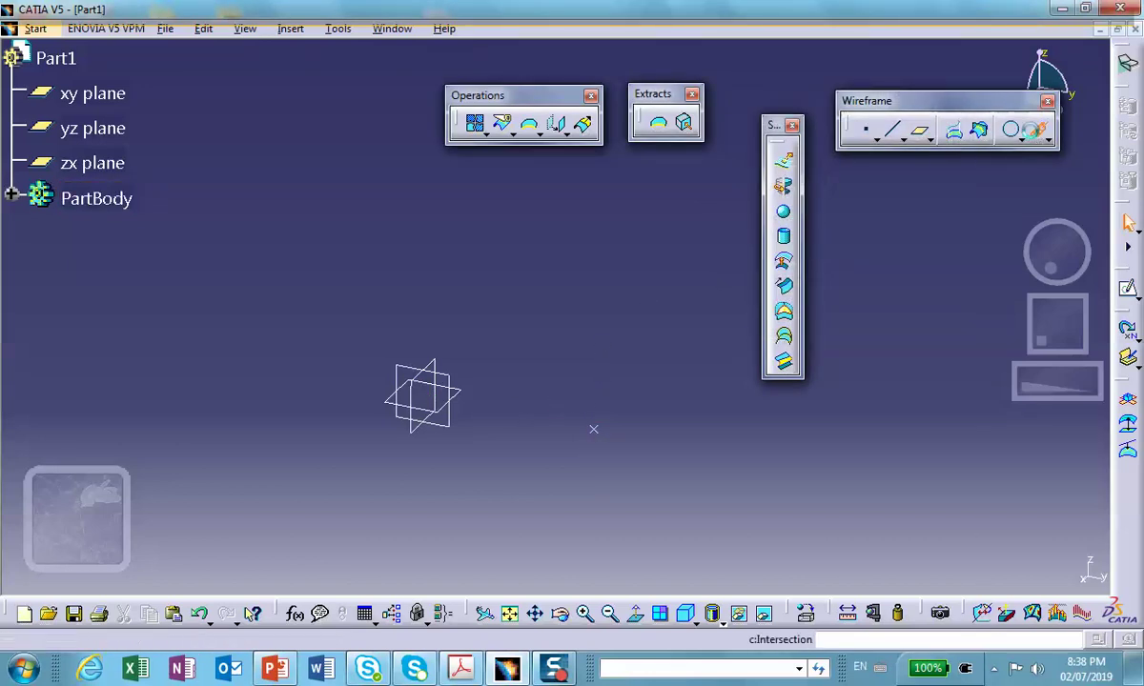
{"action": "left_click", "coordinate": [1037, 128]}
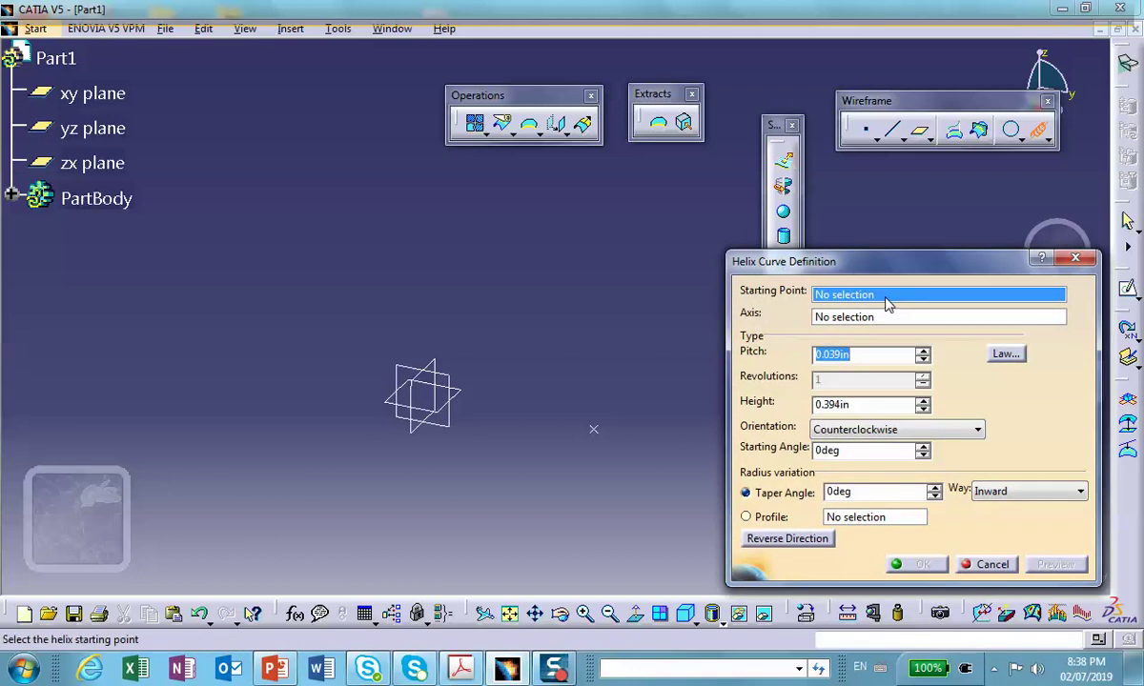
Preview a helix from Point.1 about the Z axis with 1in pitch and 10in height
{"action": "left_click", "coordinate": [593, 430]}
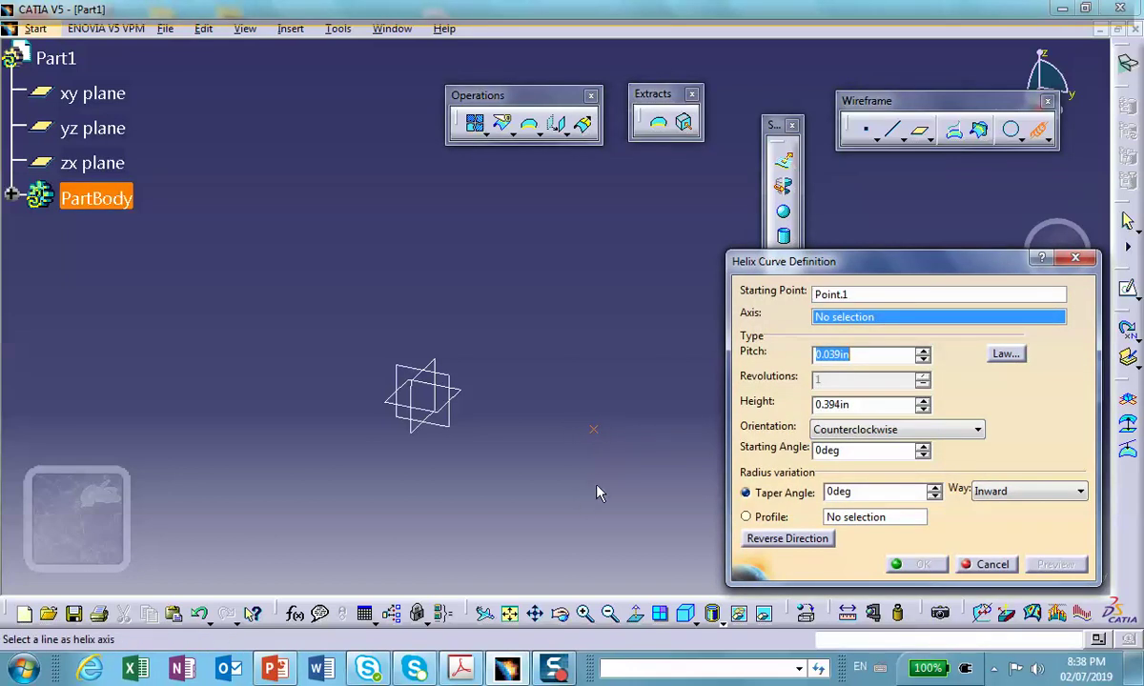
{"action": "right_click", "coordinate": [899, 319]}
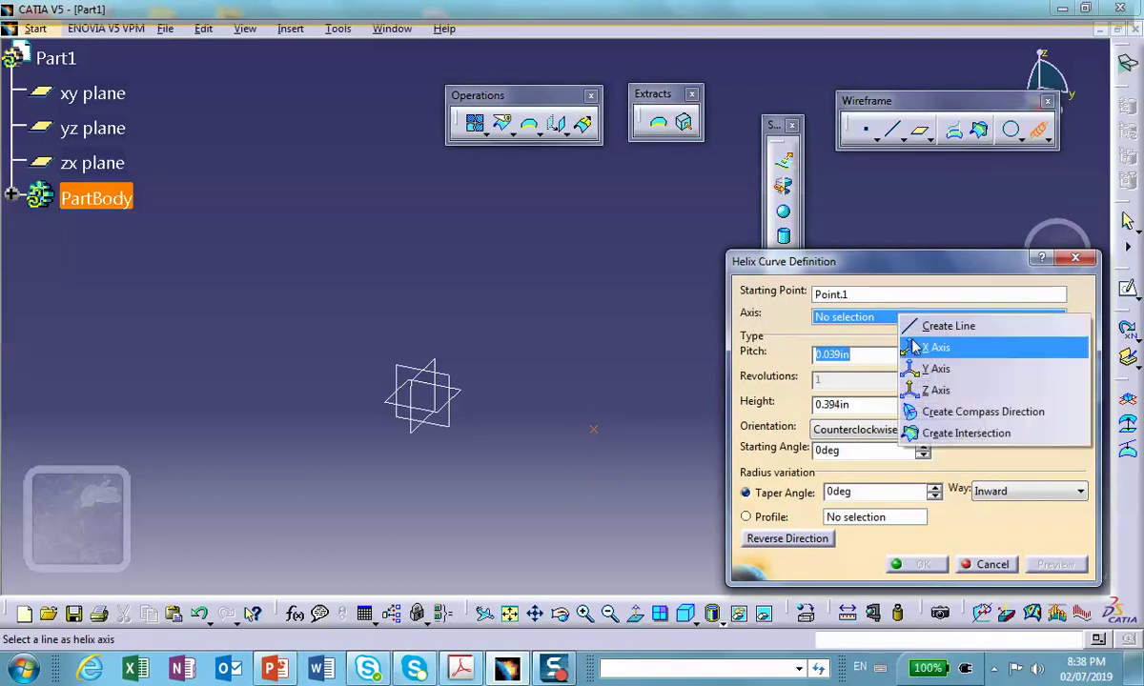
{"action": "left_click", "coordinate": [935, 389]}
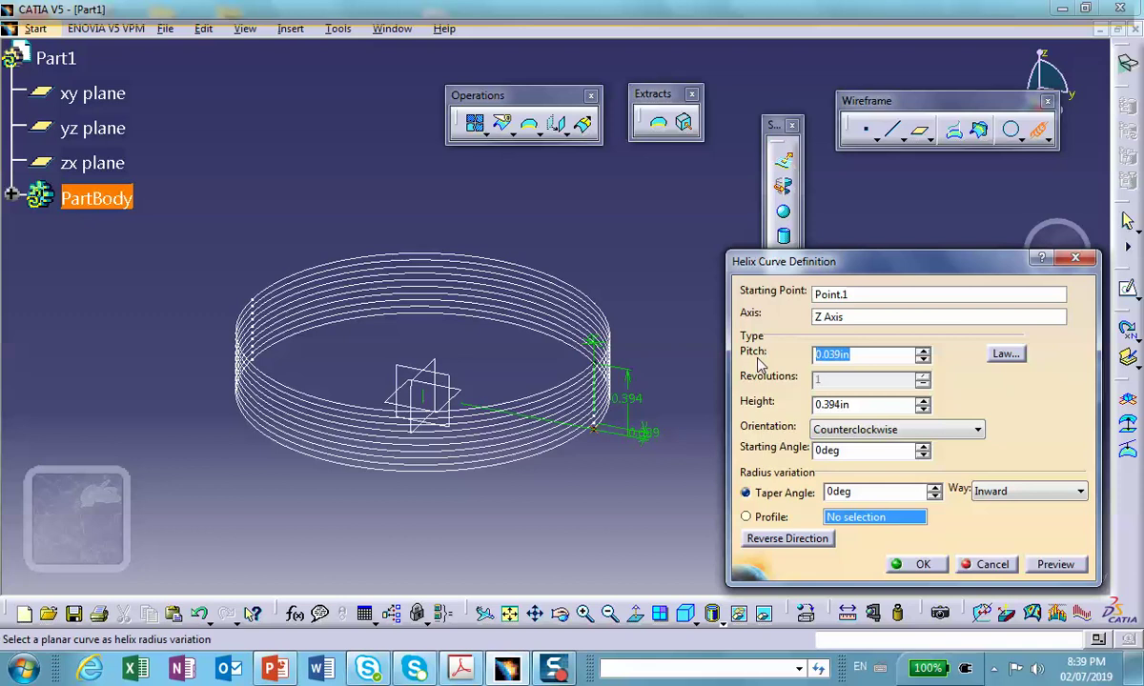
{"action": "type", "text": "1"}
{"action": "left_click", "coordinate": [858, 401]}
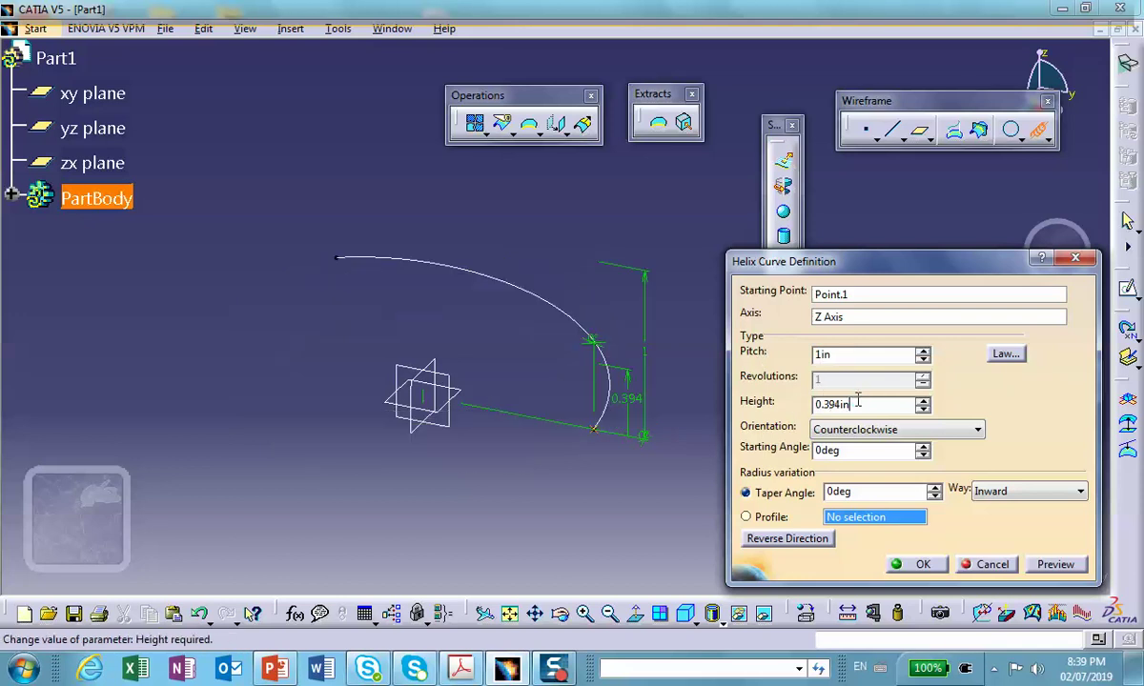
{"action": "left_click_drag", "start_coordinate": [863, 404], "coordinate": [777, 405]}
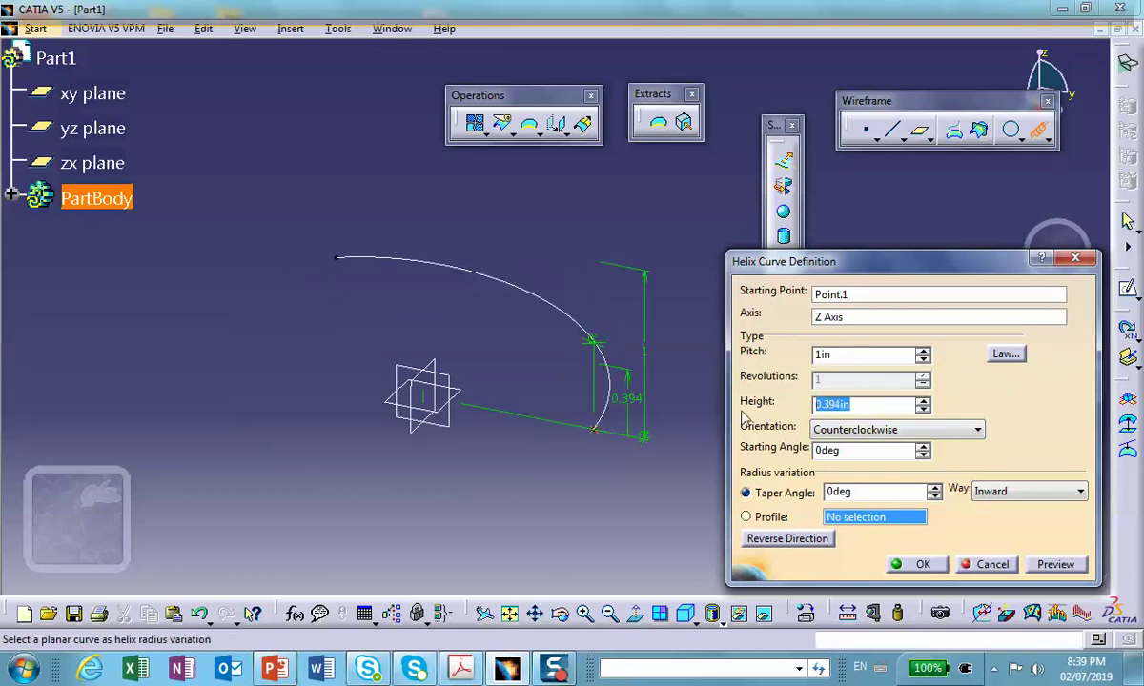
{"action": "type", "text": "10"}
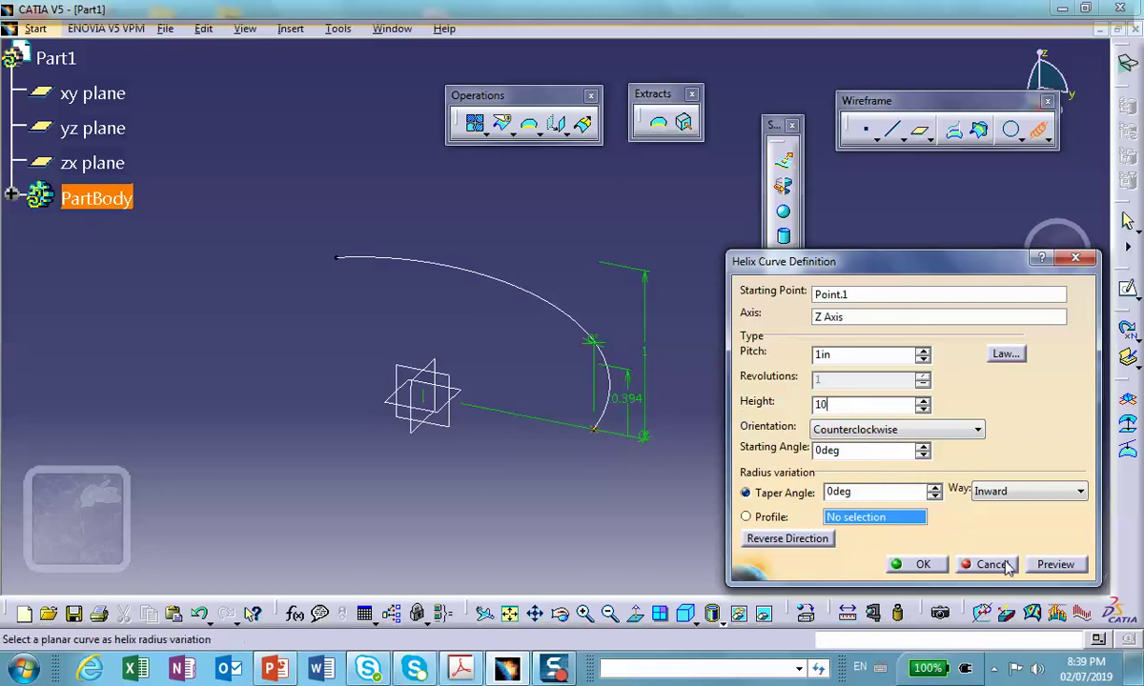
{"action": "left_click", "coordinate": [1055, 565]}
{"action": "middle_click_drag", "start_coordinate": [420, 315], "coordinate": [484, 424]}
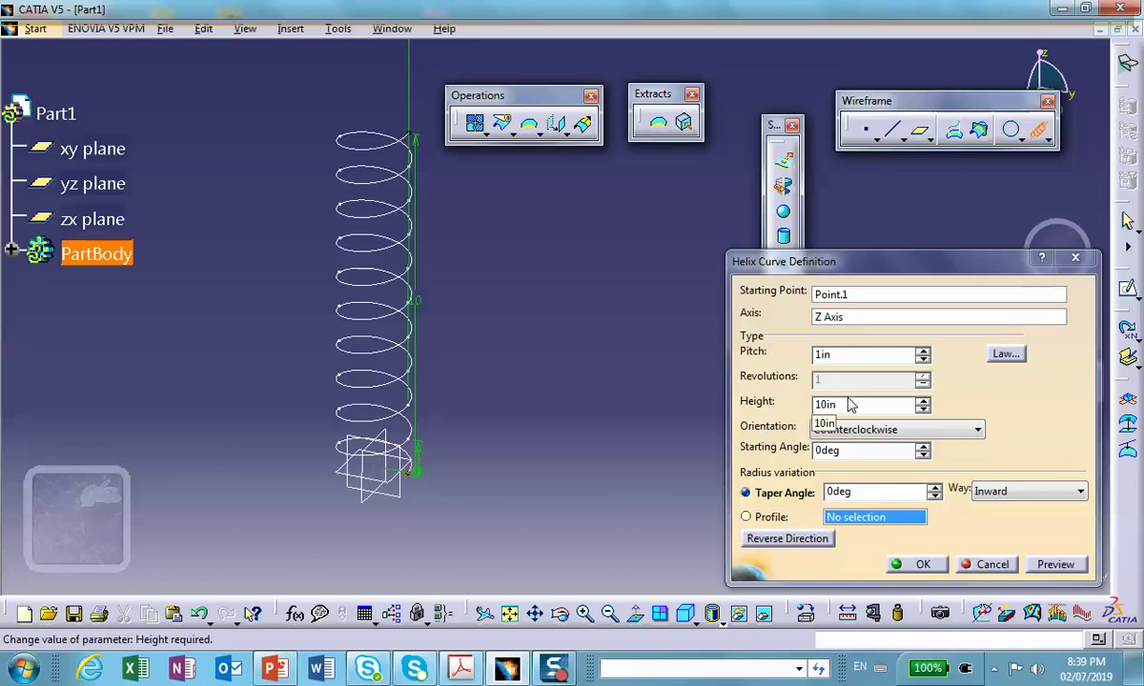
Change the helix pitch to 0.5in and preview it
{"action": "double_click", "coordinate": [846, 404]}
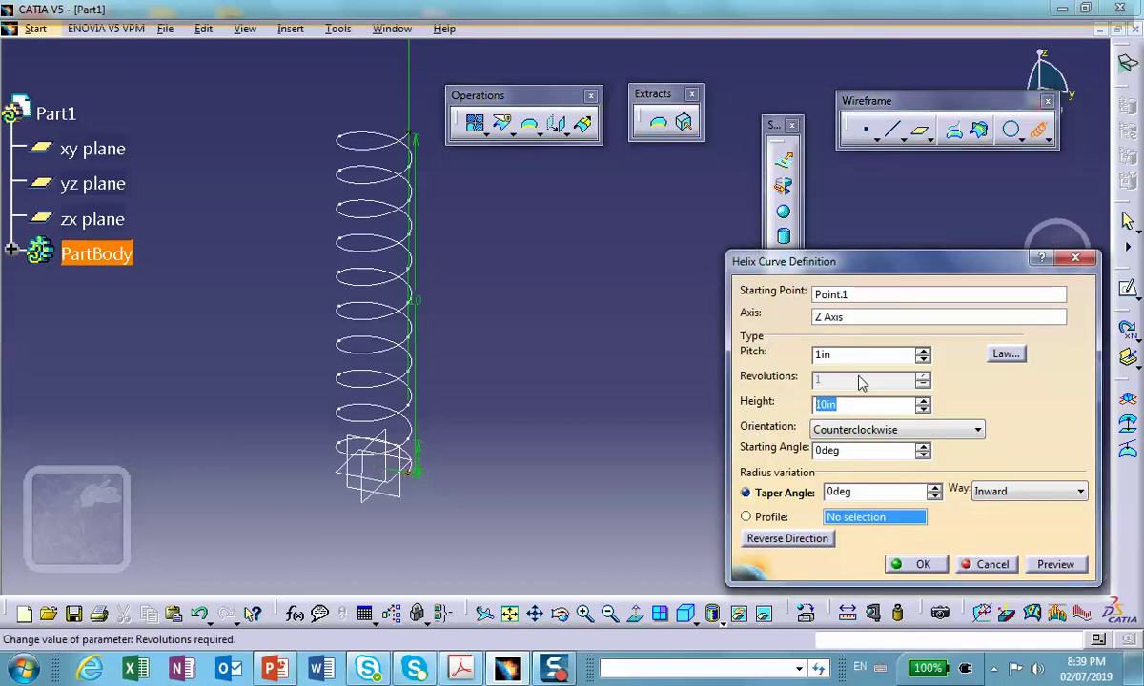
{"action": "left_click_drag", "start_coordinate": [912, 355], "coordinate": [760, 362]}
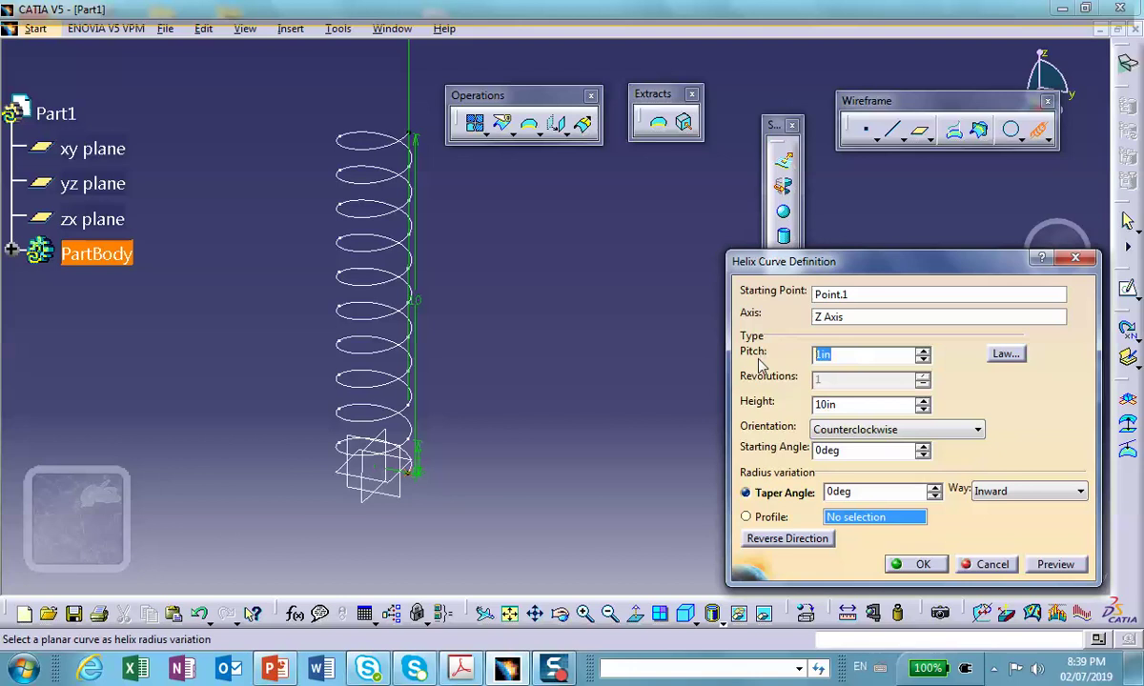
{"action": "key", "text": "BackSpace"}
{"action": "type", "text": ".5"}
{"action": "left_click", "coordinate": [1054, 564]}
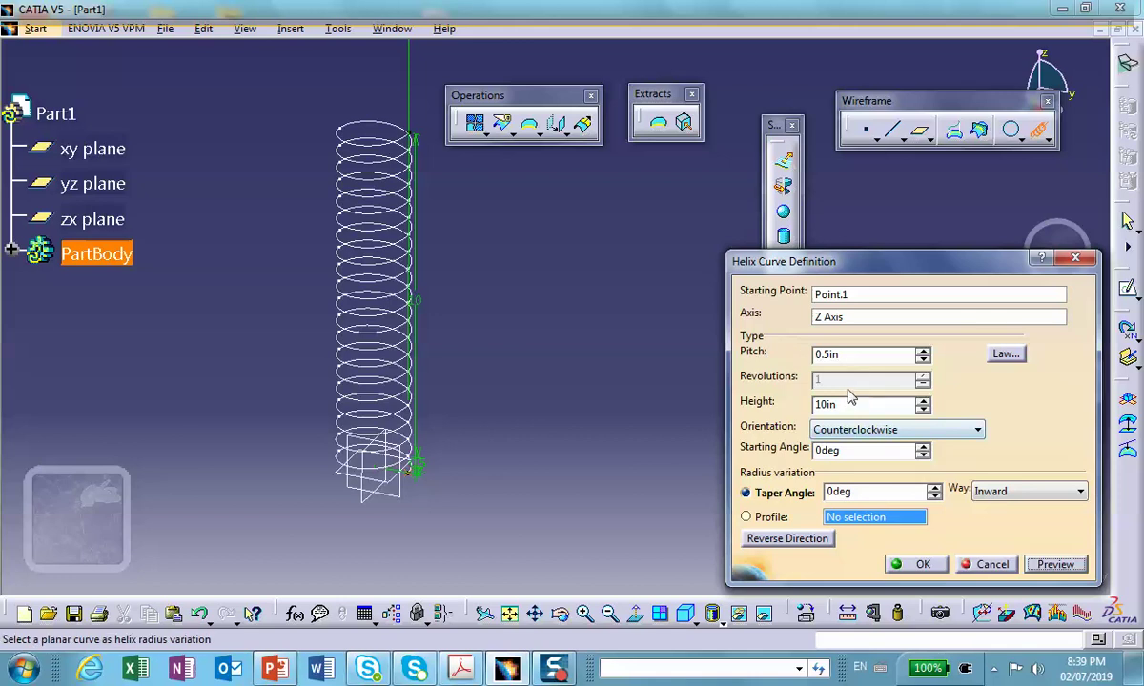
Shorten the helix height to 5in, then 4in, and create the helix
{"action": "double_click", "coordinate": [848, 408]}
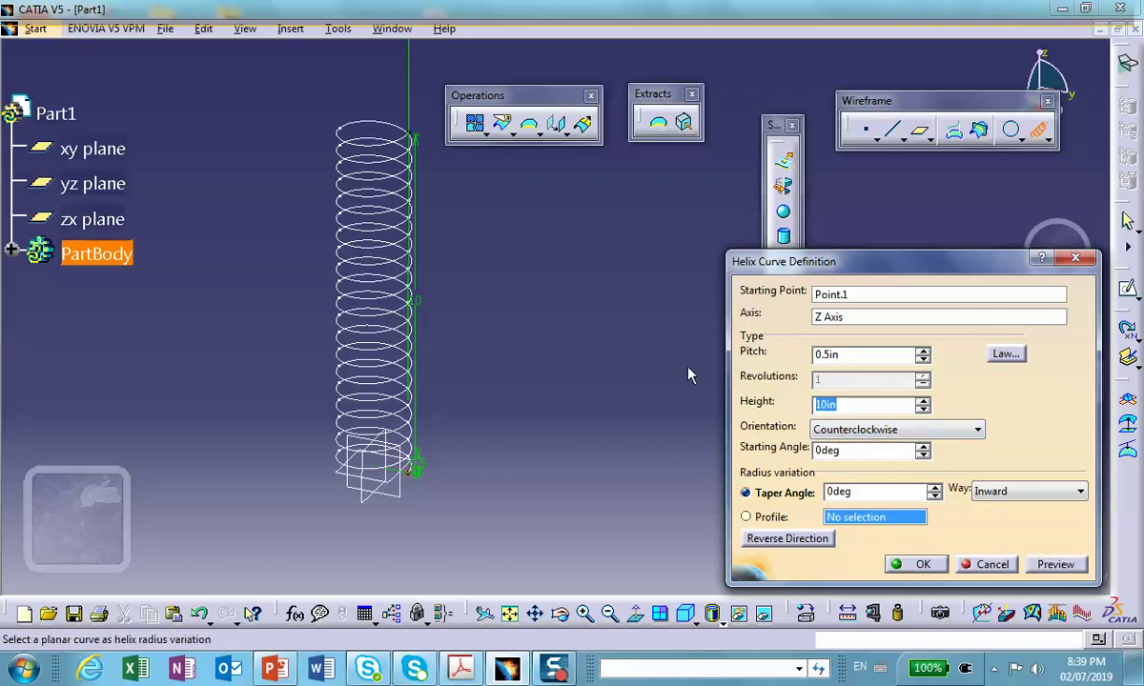
{"action": "type", "text": "5"}
{"action": "left_click", "coordinate": [1032, 561]}
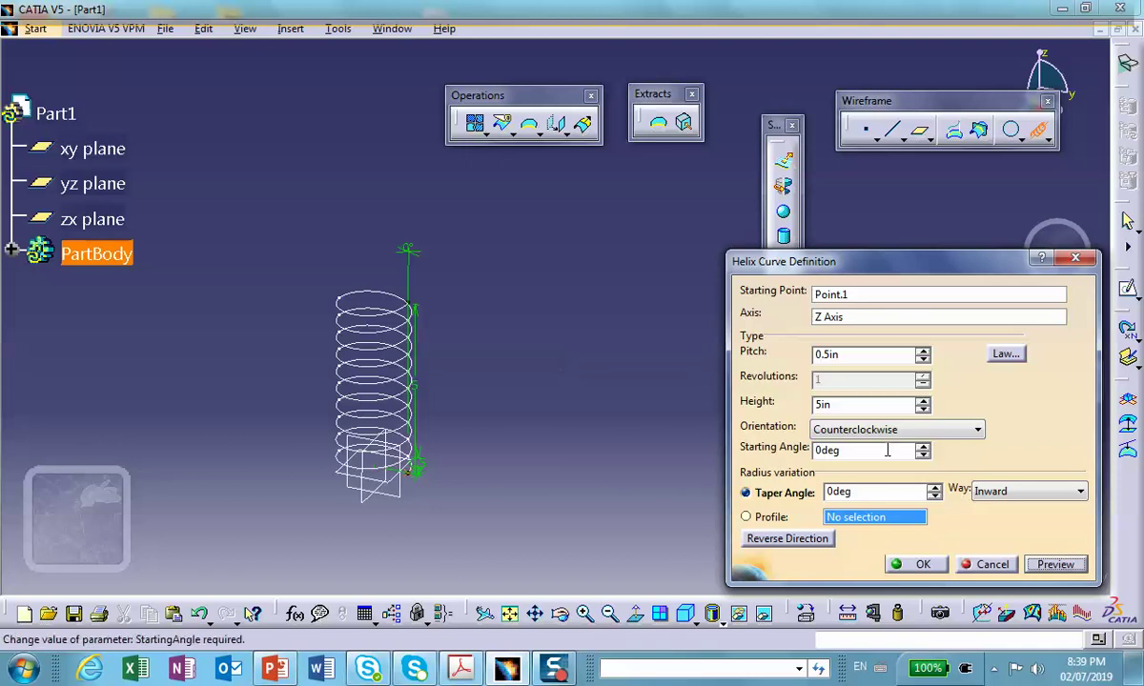
{"action": "double_click", "coordinate": [852, 404]}
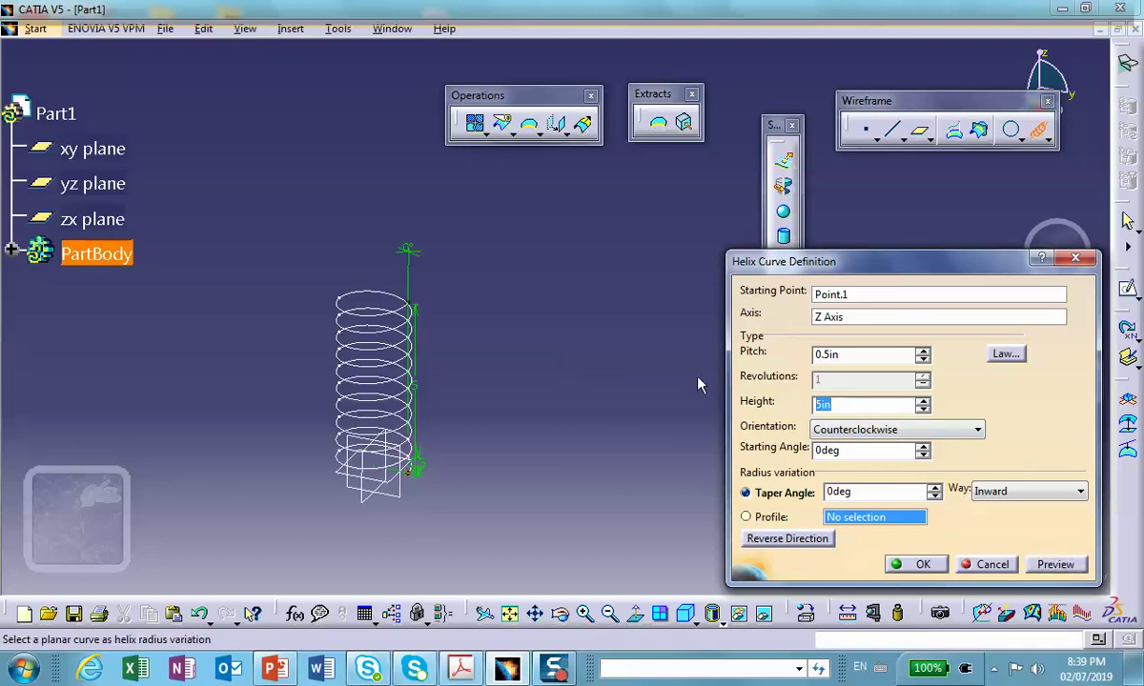
{"action": "type", "text": "4"}
{"action": "left_click", "coordinate": [1052, 564]}
{"action": "middle_click_drag", "start_coordinate": [508, 378], "coordinate": [503, 265]}
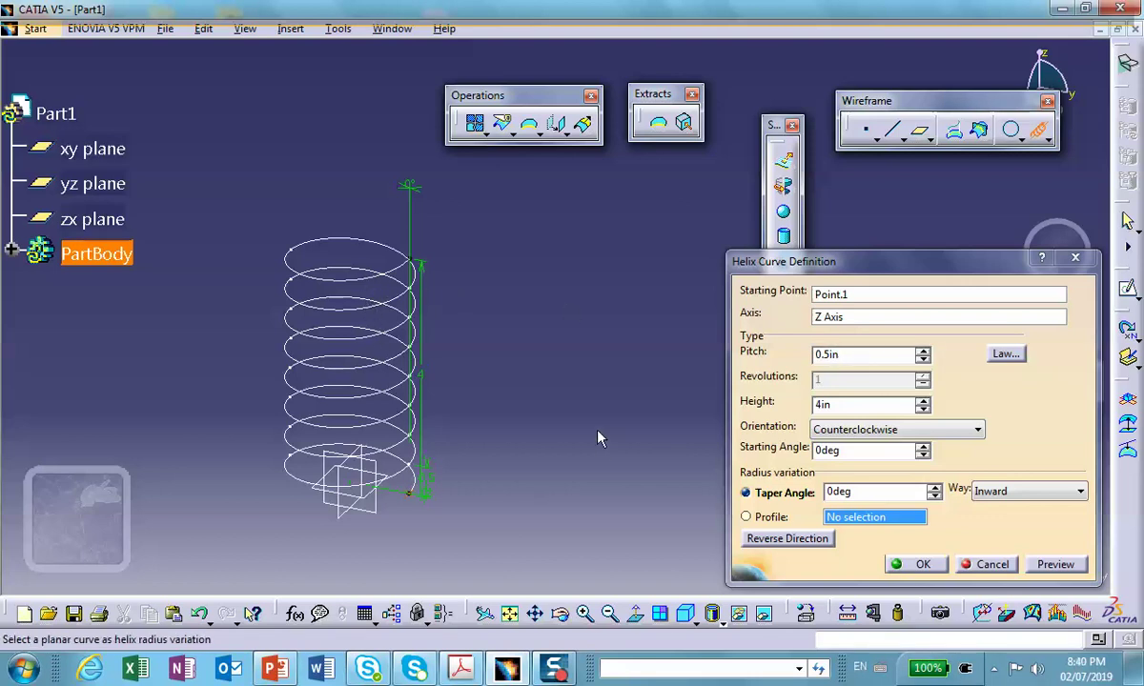
{"action": "left_click", "coordinate": [918, 564]}
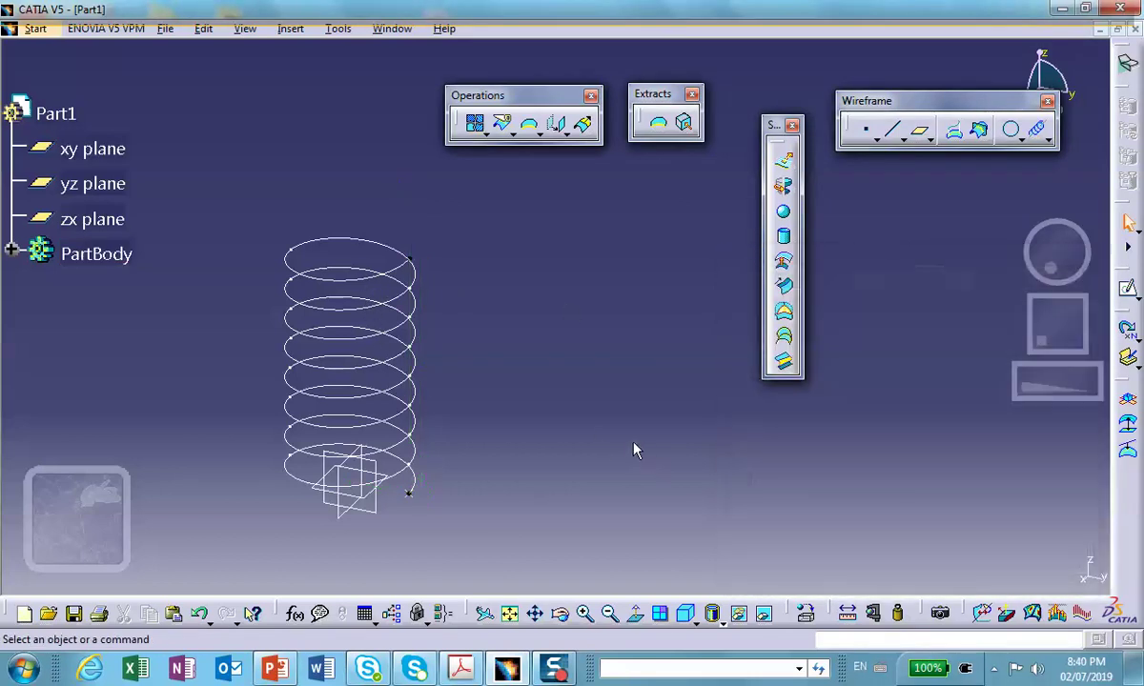
{"action": "middle_click_drag", "start_coordinate": [633, 449], "coordinate": [544, 358]}
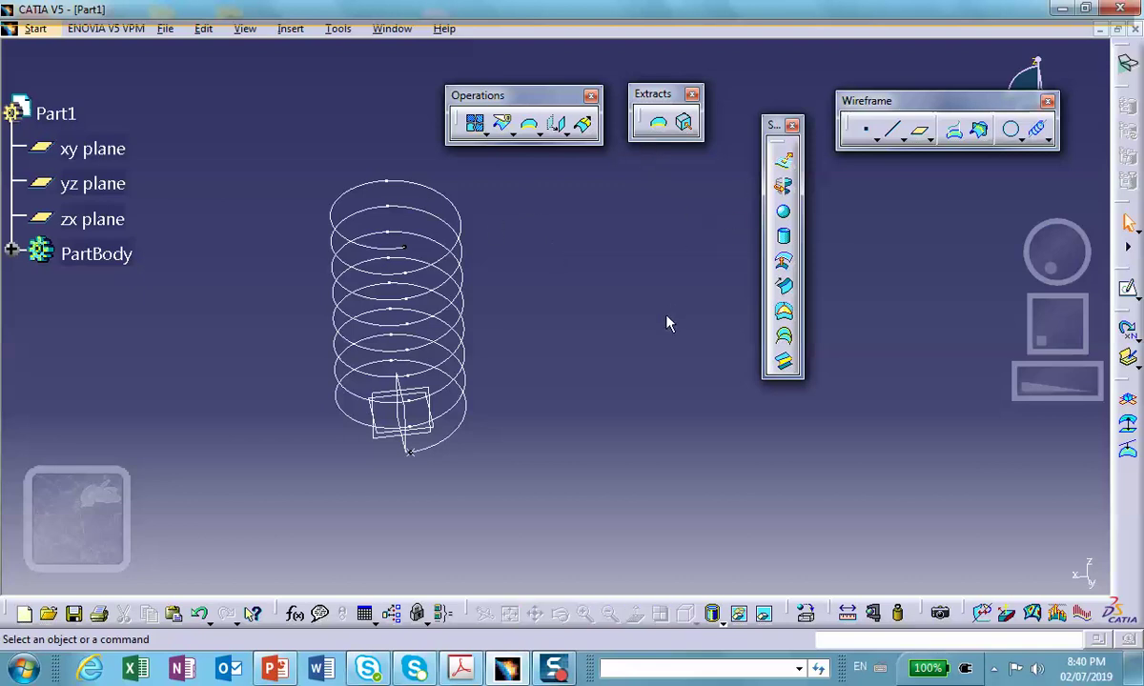
{"action": "middle_click_drag", "start_coordinate": [669, 320], "coordinate": [626, 258]}
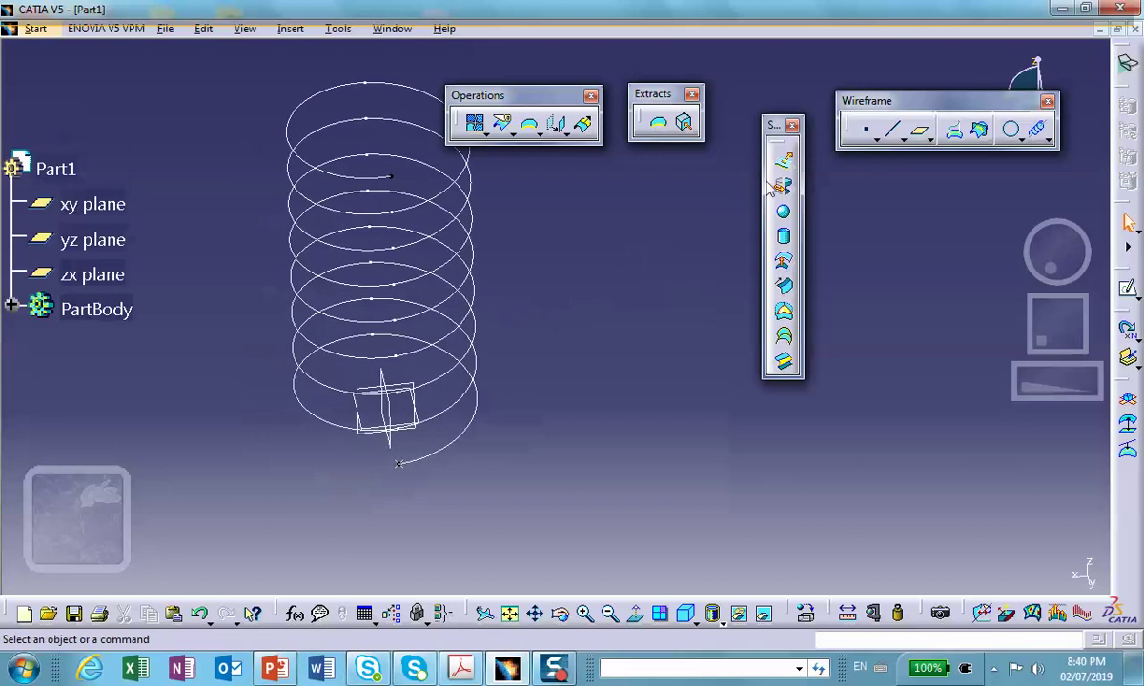
Create a Normal to curve plane on Helix.1 through its start point, Point.1
{"action": "left_click", "coordinate": [923, 135]}
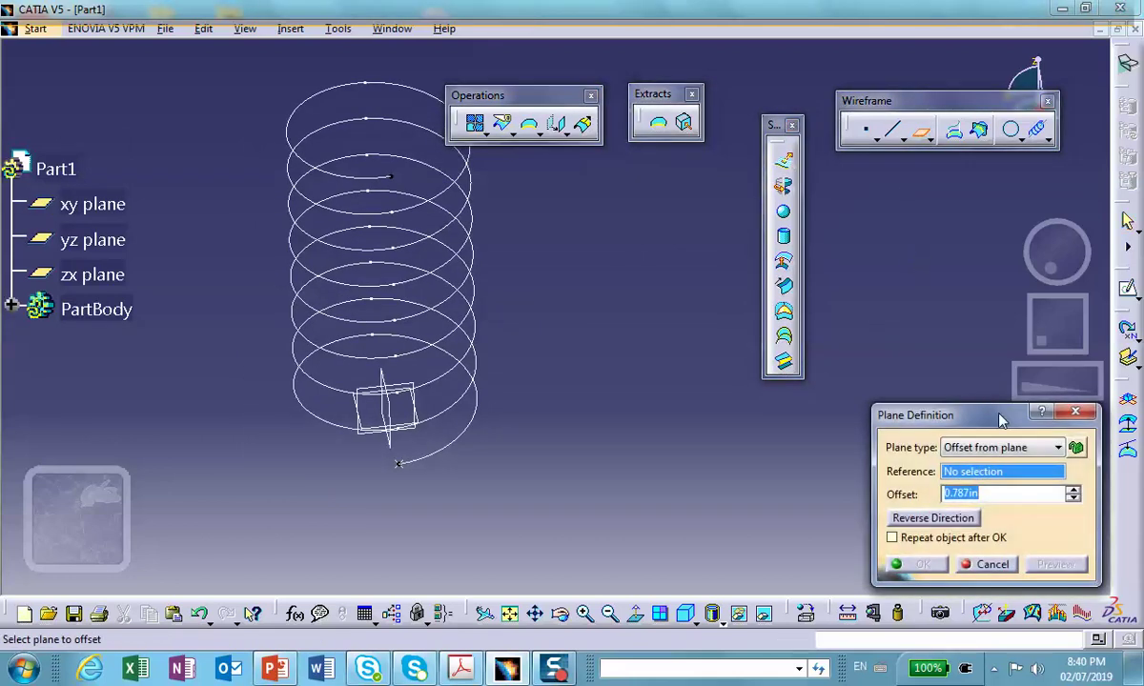
{"action": "left_click", "coordinate": [1059, 448]}
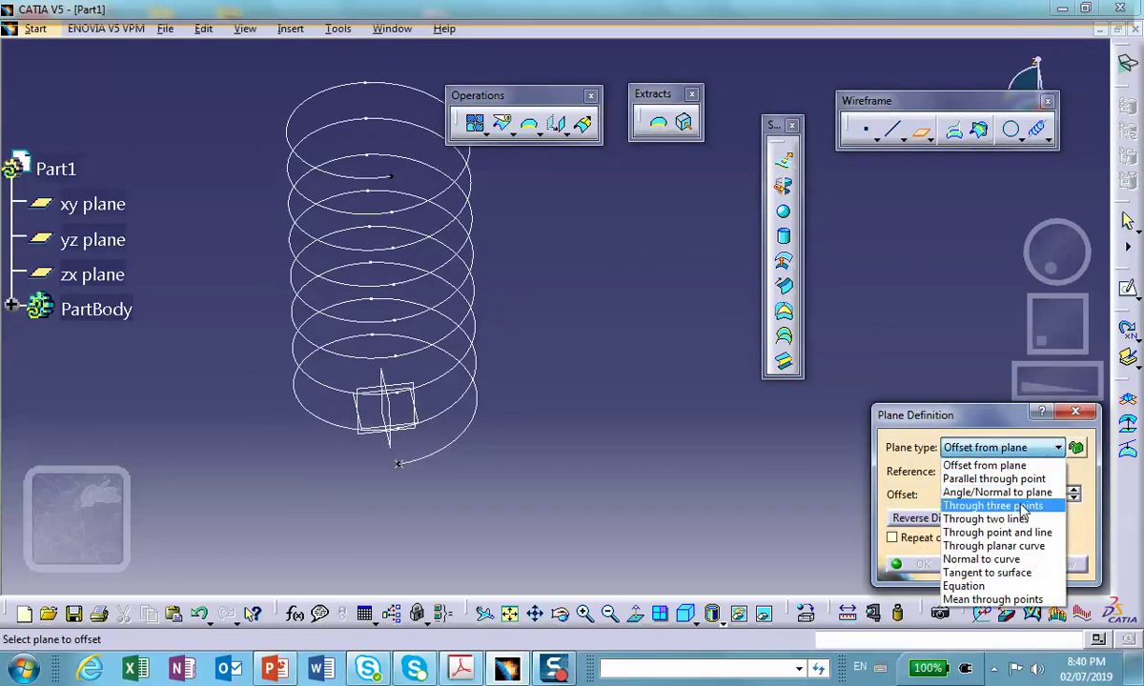
{"action": "left_click", "coordinate": [996, 559]}
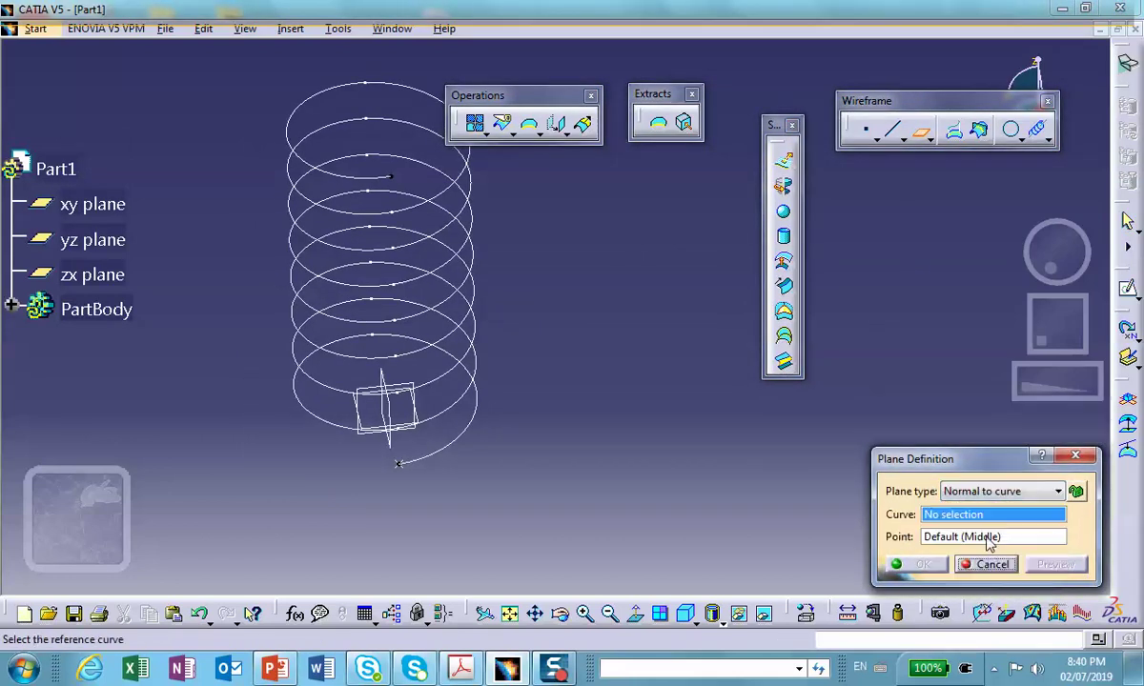
{"action": "left_click", "coordinate": [459, 452]}
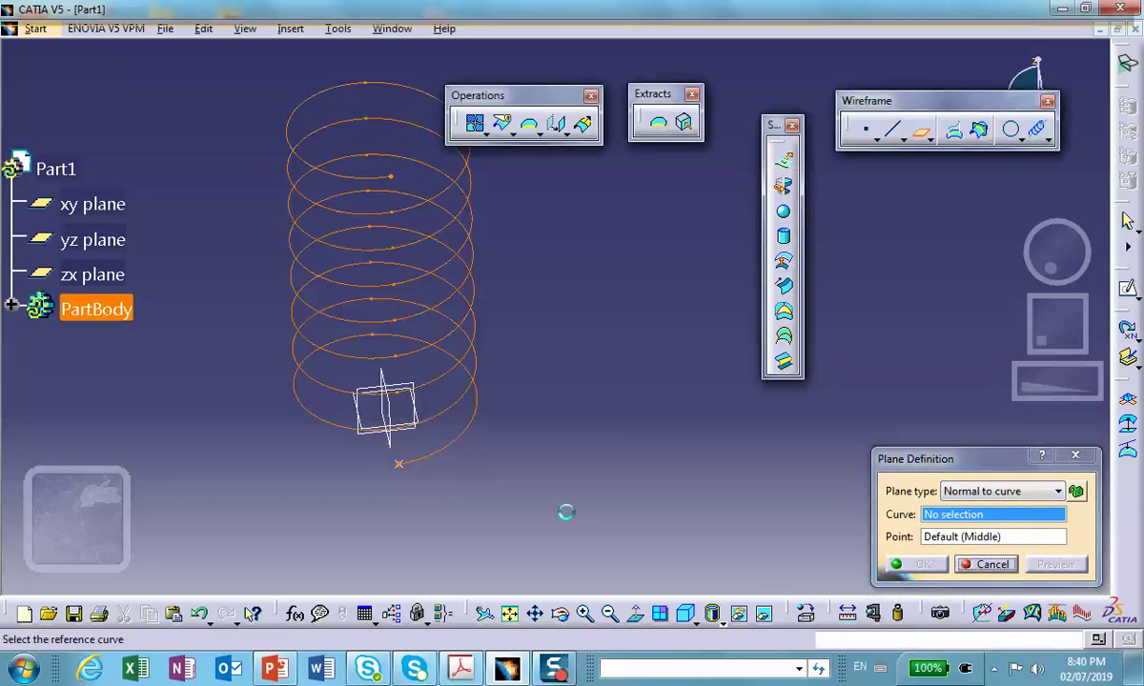
{"action": "left_click", "coordinate": [400, 466]}
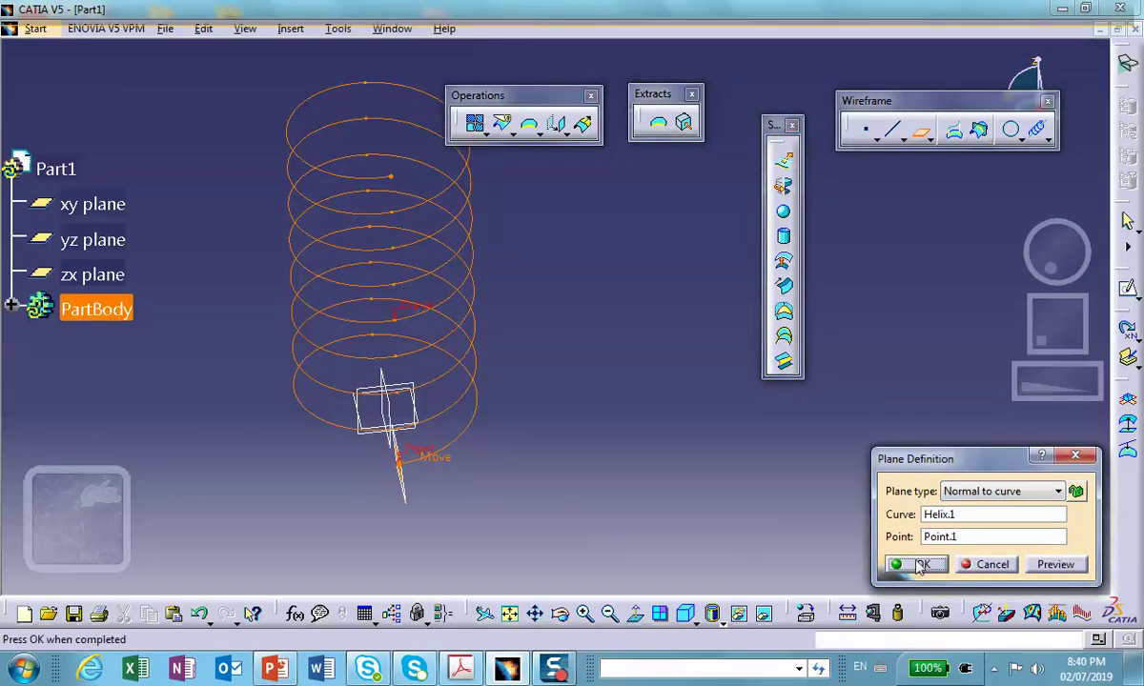
{"action": "left_click", "coordinate": [918, 565]}
{"action": "middle_click_drag", "start_coordinate": [575, 455], "coordinate": [768, 271]}
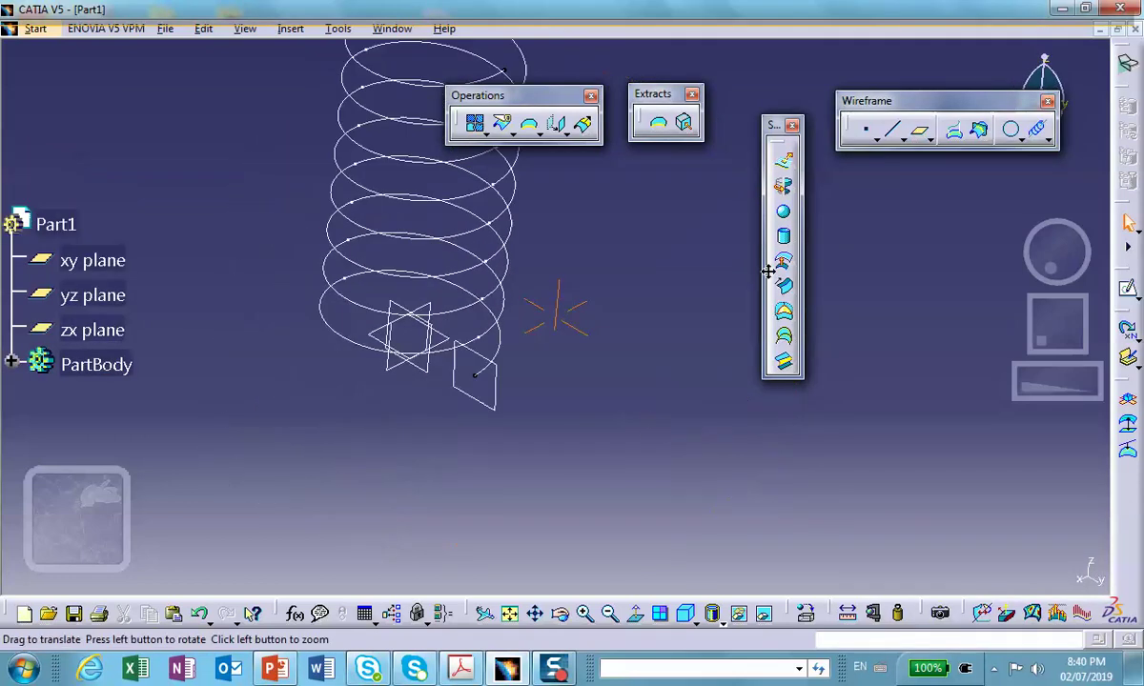
Draw Sketch.1 on the normal plane: a small circle centred at the helix start
{"action": "left_click", "coordinate": [498, 386]}
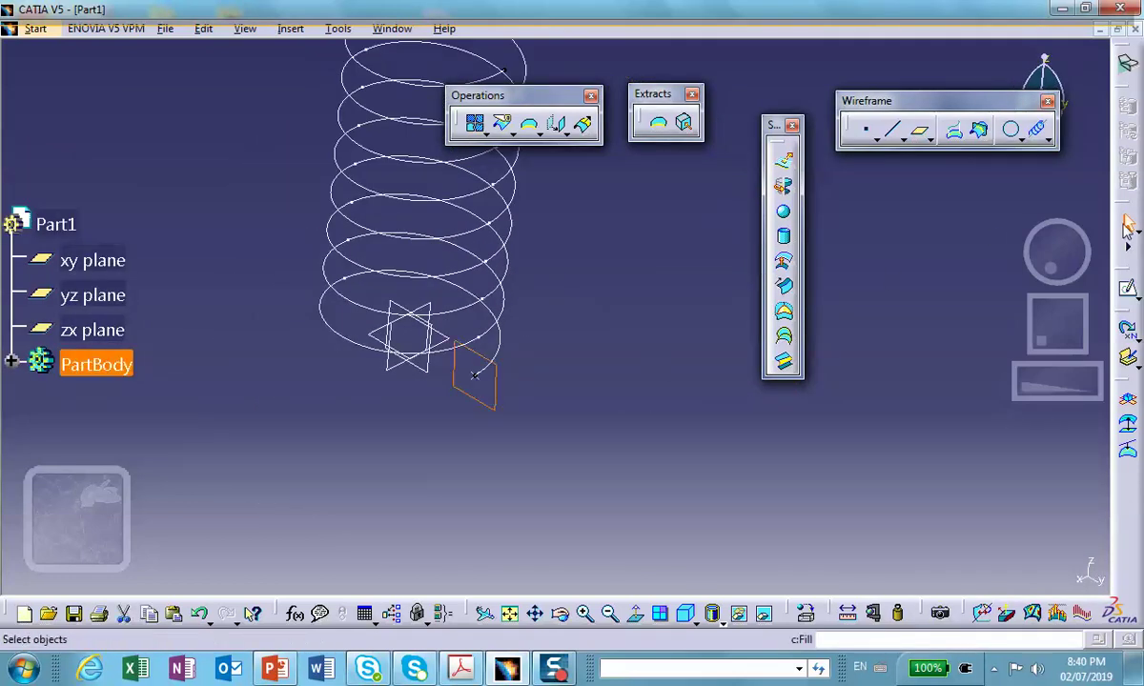
{"action": "left_click", "coordinate": [1128, 288]}
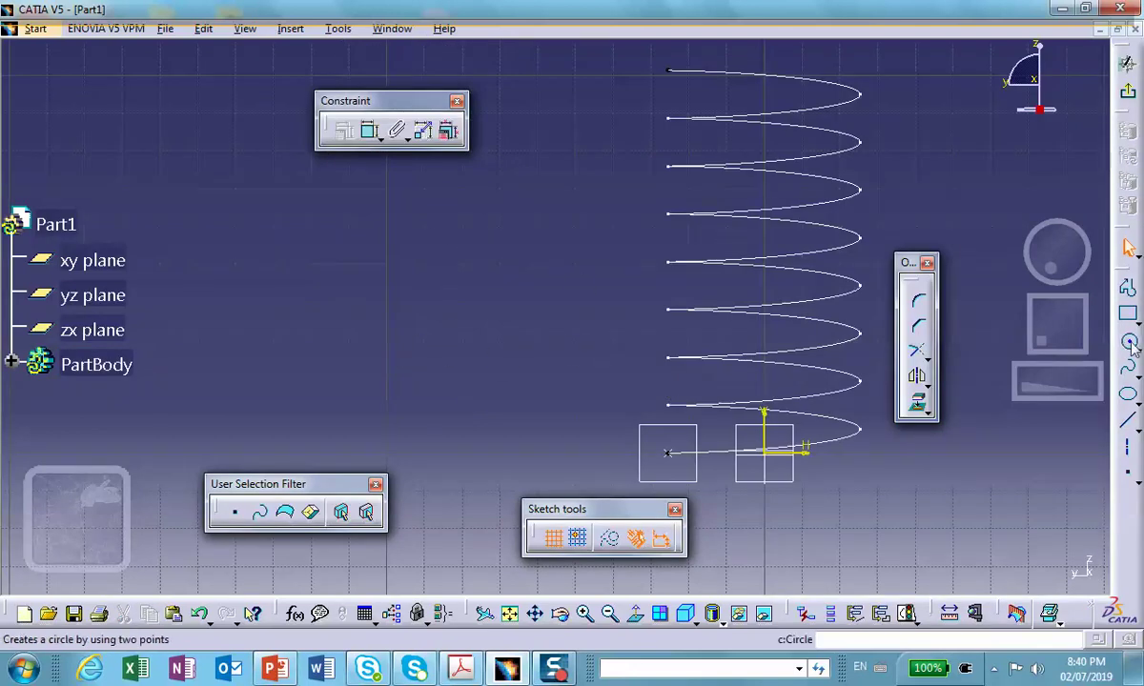
{"action": "left_click", "coordinate": [1130, 343]}
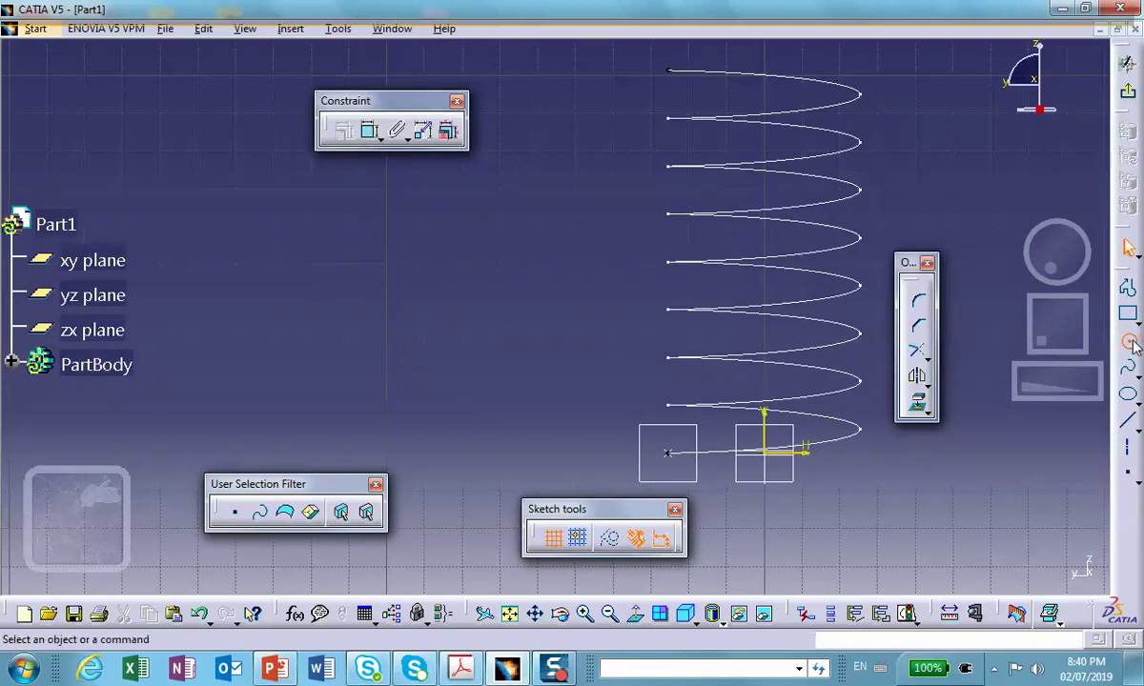
{"action": "left_click", "coordinate": [667, 453]}
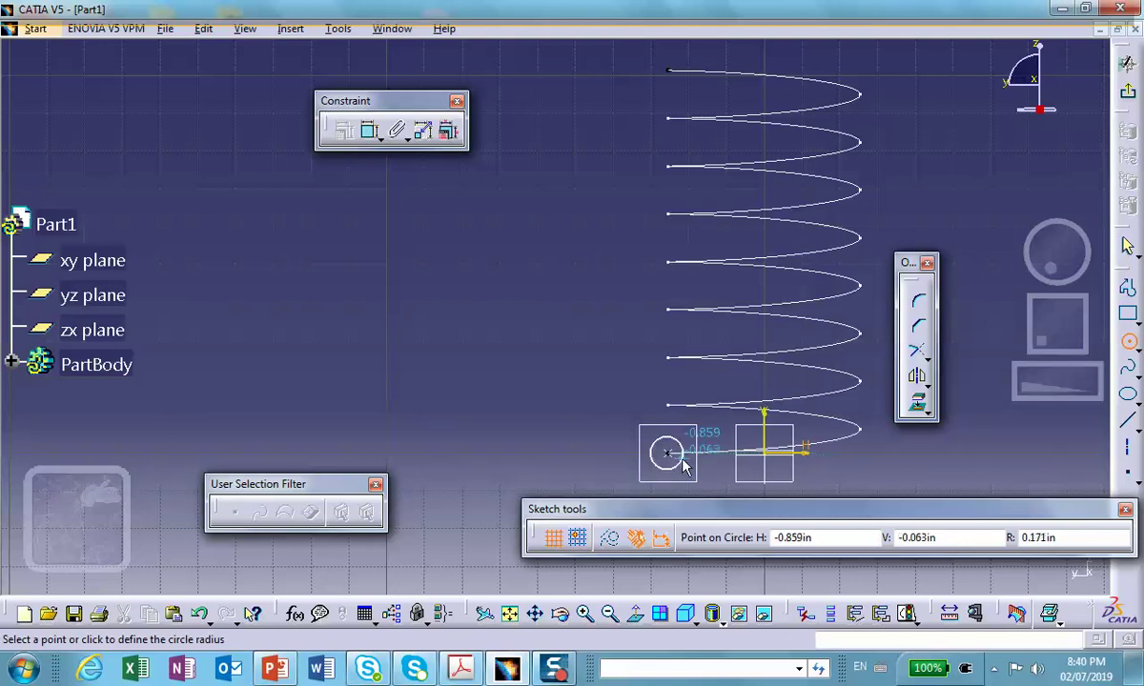
{"action": "left_click", "coordinate": [683, 464]}
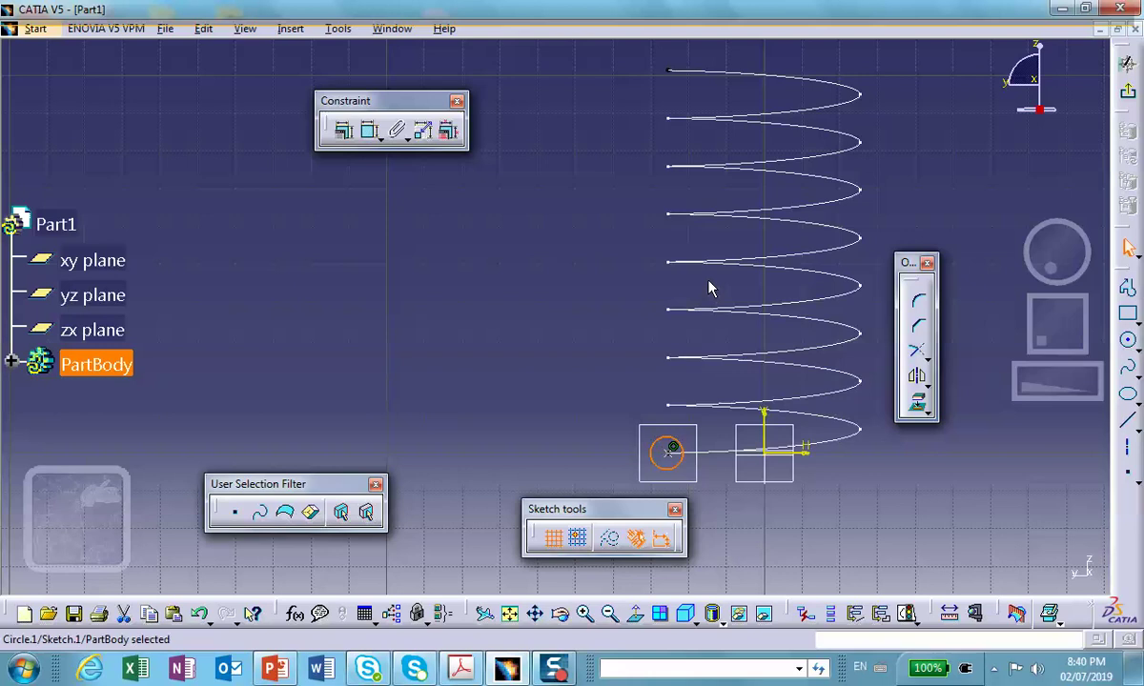
{"action": "left_click", "coordinate": [1128, 90]}
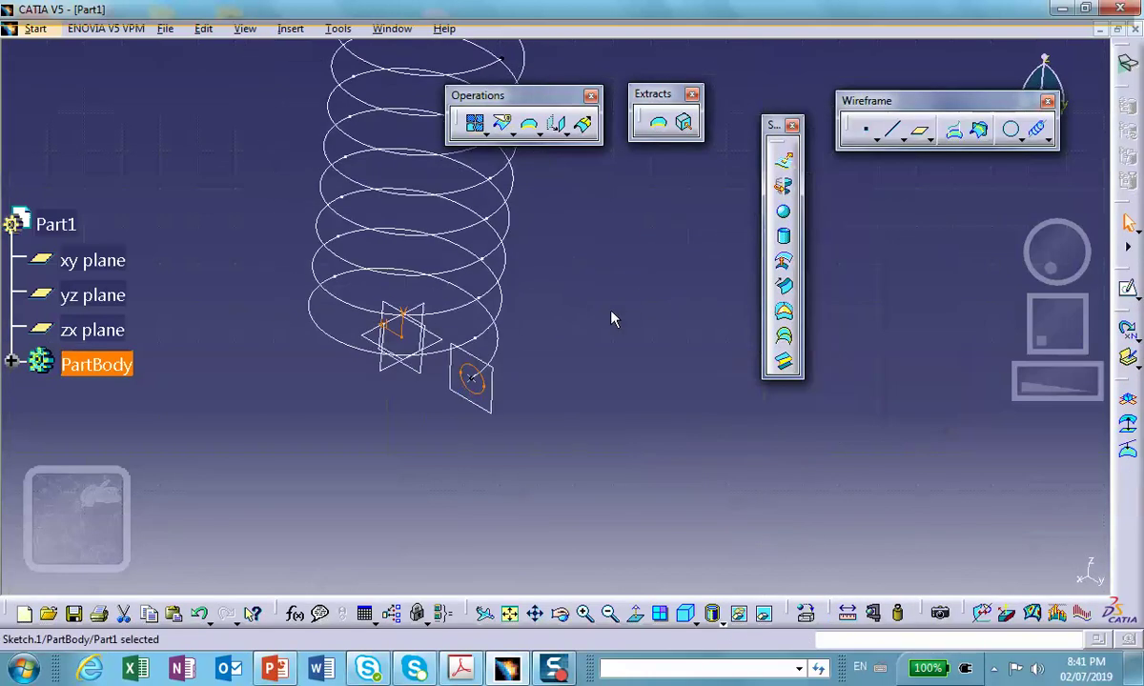
Reposition the helix view and switch to the Part Design workbench
{"action": "middle_click_drag", "start_coordinate": [549, 324], "coordinate": [622, 427]}
{"action": "middle_click_drag", "start_coordinate": [289, 204], "coordinate": [679, 167]}
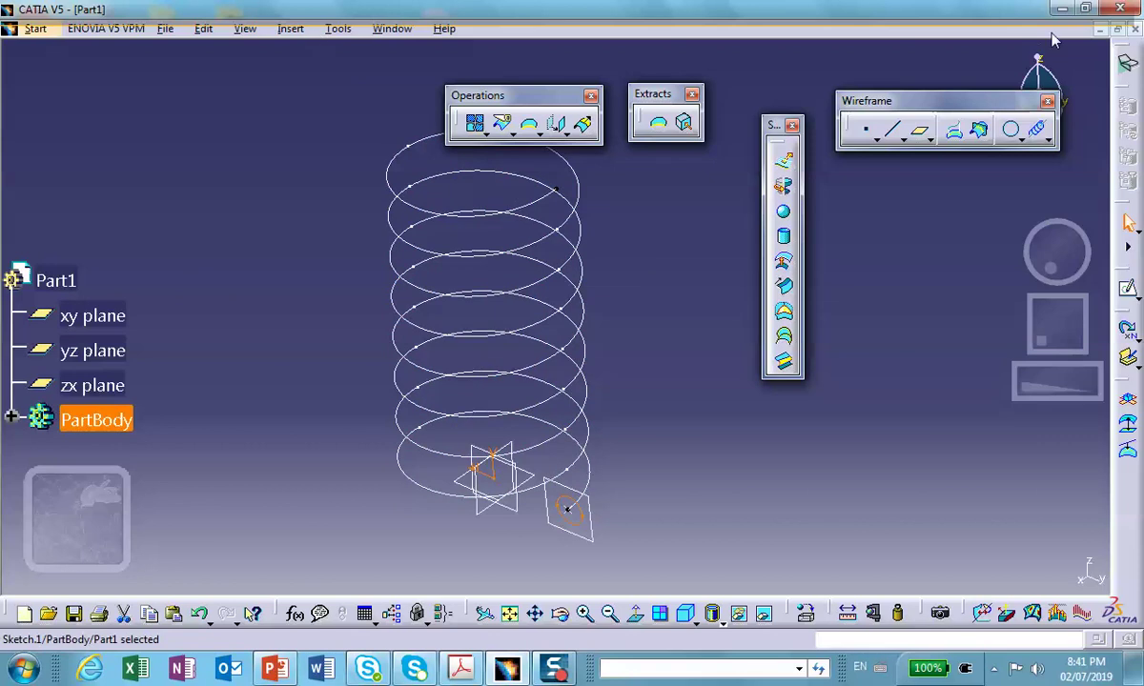
{"action": "left_click", "coordinate": [1128, 61]}
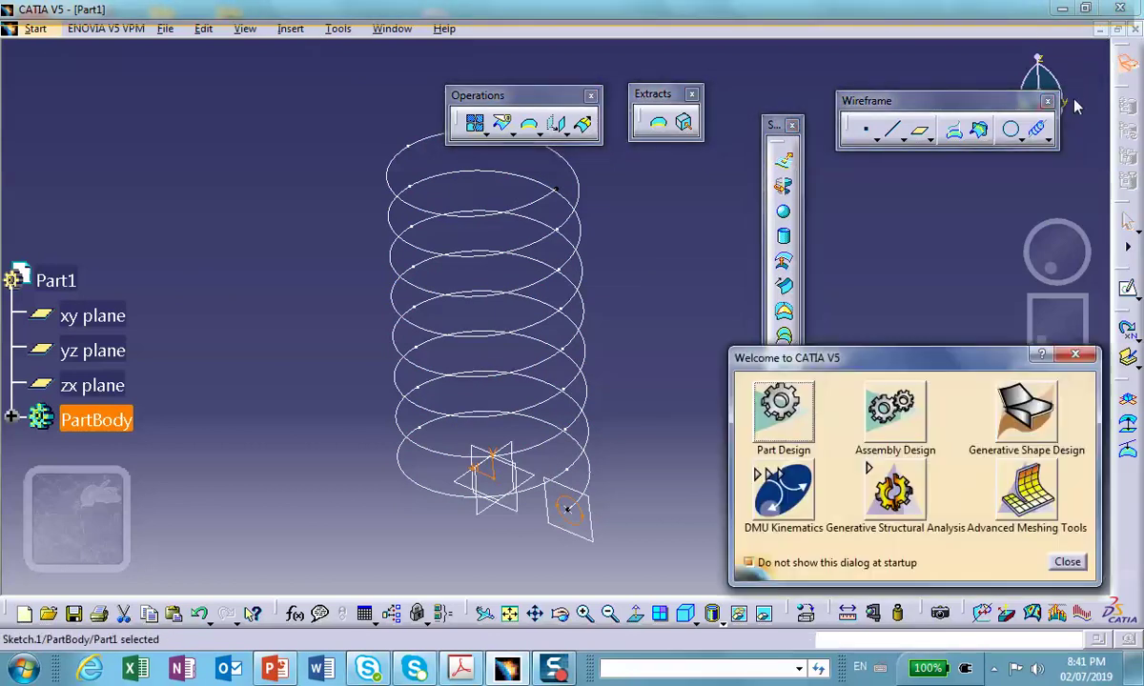
{"action": "left_click", "coordinate": [749, 446]}
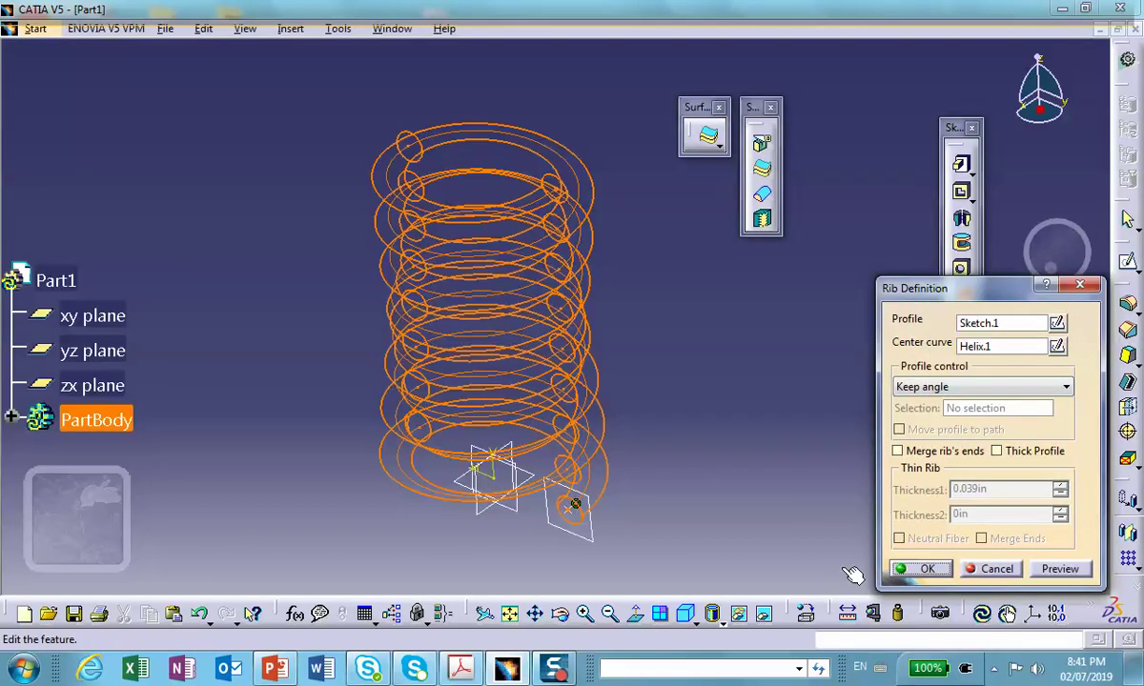
Confirm the rib to create the solid spring, then orbit and pan to a tilted view
{"action": "left_click", "coordinate": [917, 568]}
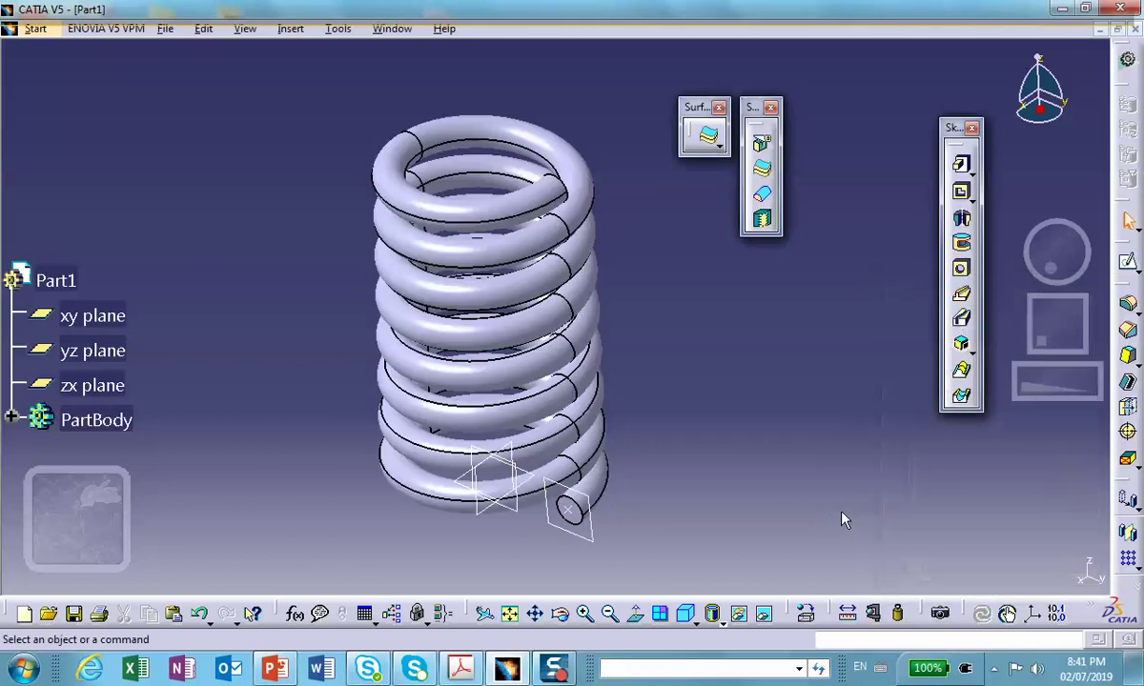
{"action": "middle_click_drag", "start_coordinate": [806, 505], "coordinate": [593, 262]}
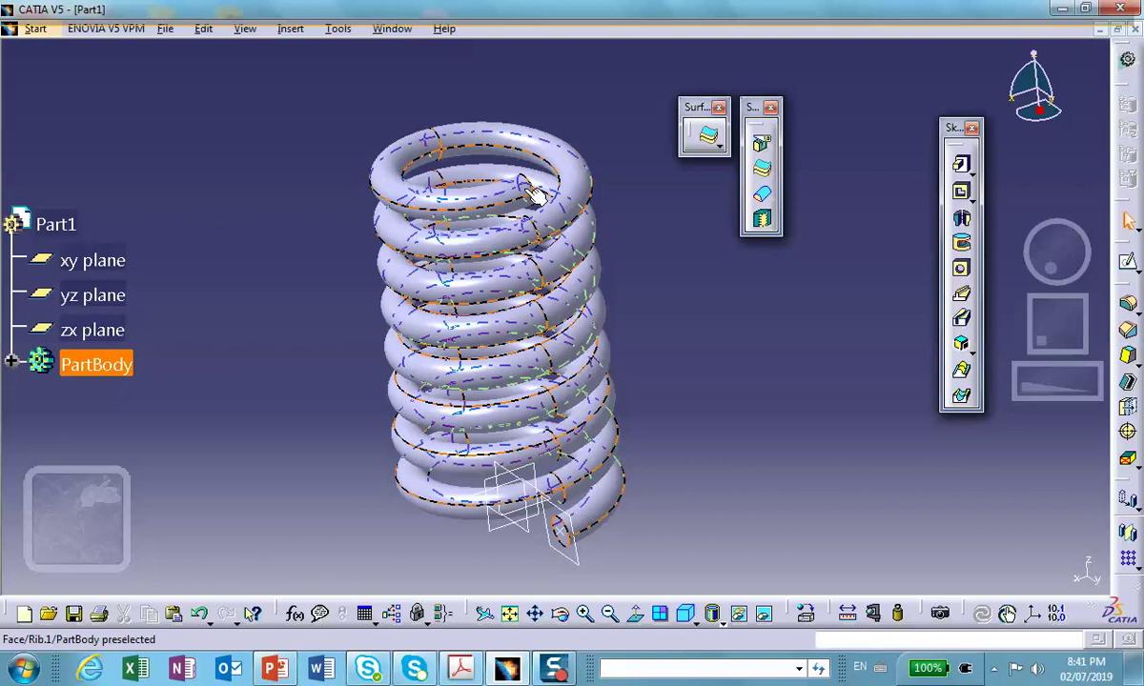
{"action": "middle_click_drag", "start_coordinate": [777, 305], "coordinate": [682, 332]}
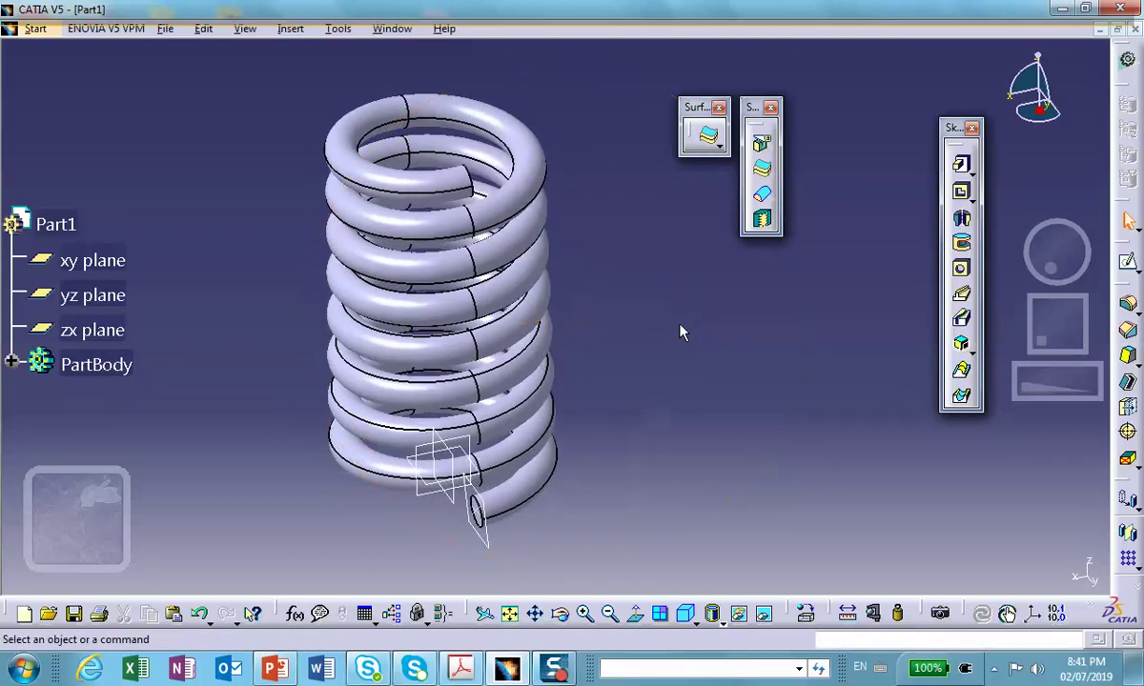
{"action": "middle_click_drag", "start_coordinate": [567, 230], "coordinate": [582, 196]}
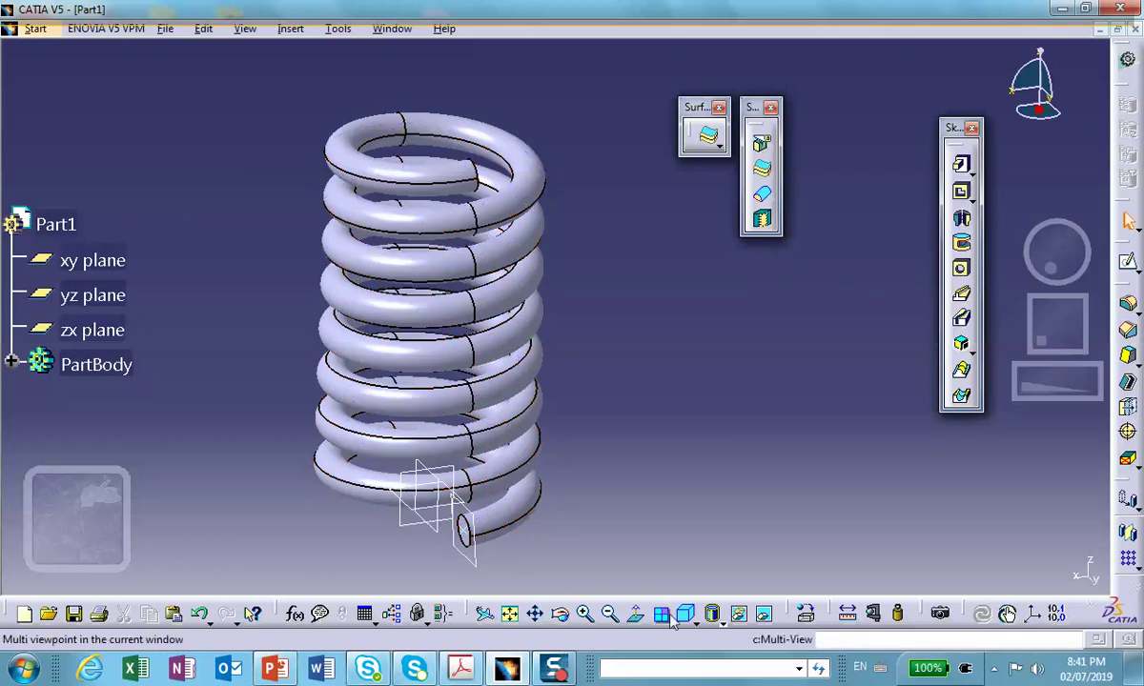
{"action": "left_click", "coordinate": [807, 615]}
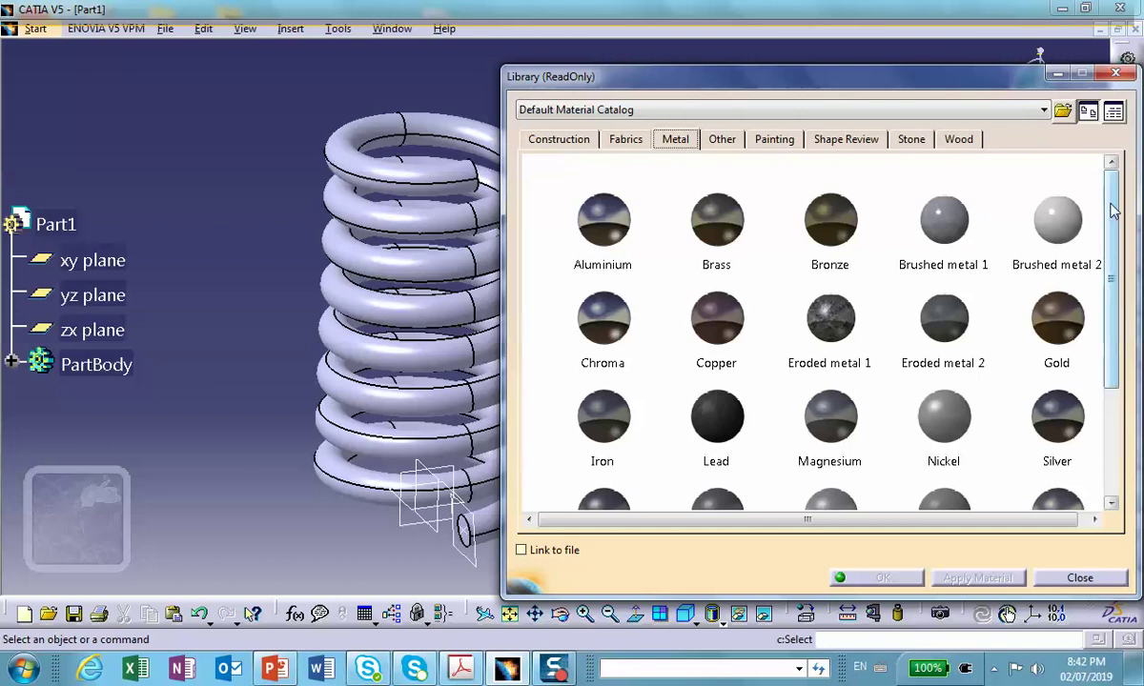
Apply Steel from the Metal material catalog to Part1
{"action": "scroll", "coordinate": [1044, 267], "scroll_direction": "down", "scroll_amount": 3}
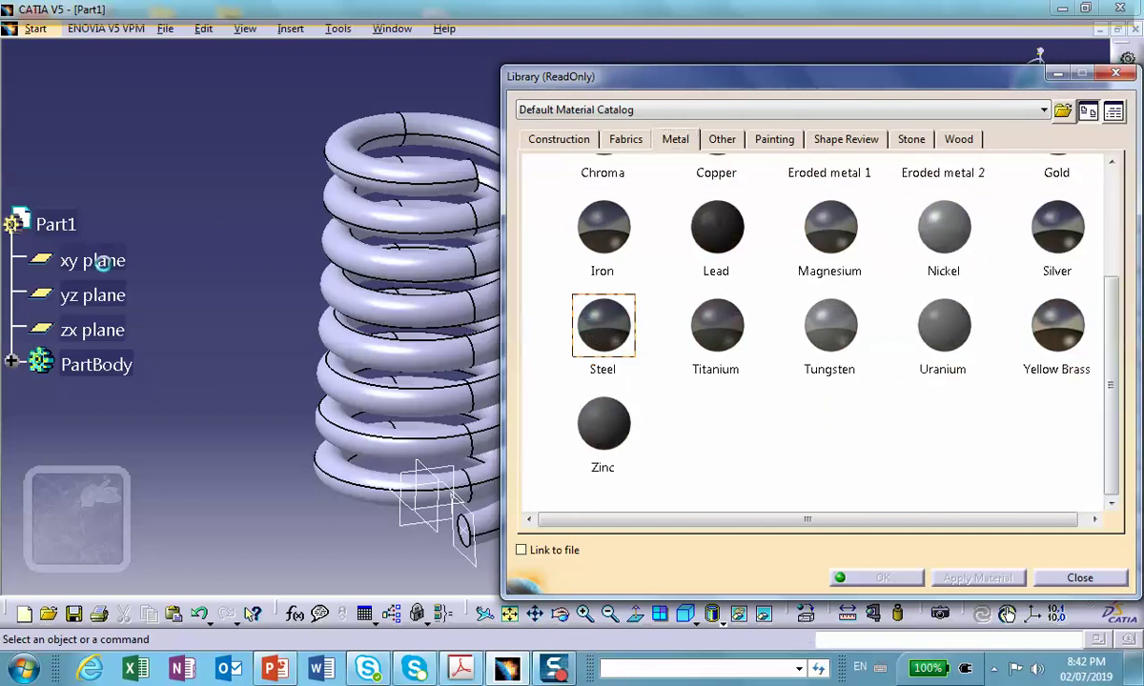
{"action": "left_click", "coordinate": [59, 226]}
{"action": "left_click", "coordinate": [845, 577]}
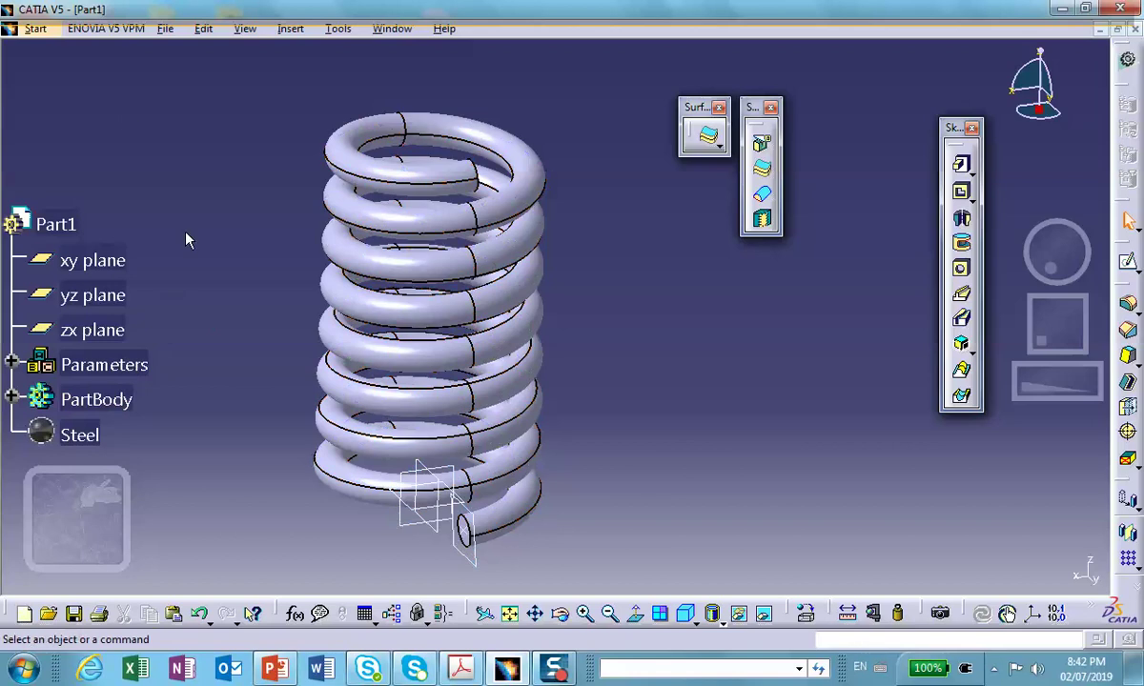
Switch to the Generative Structural Analysis workbench, creating Analysis1
{"action": "left_click", "coordinate": [38, 28]}
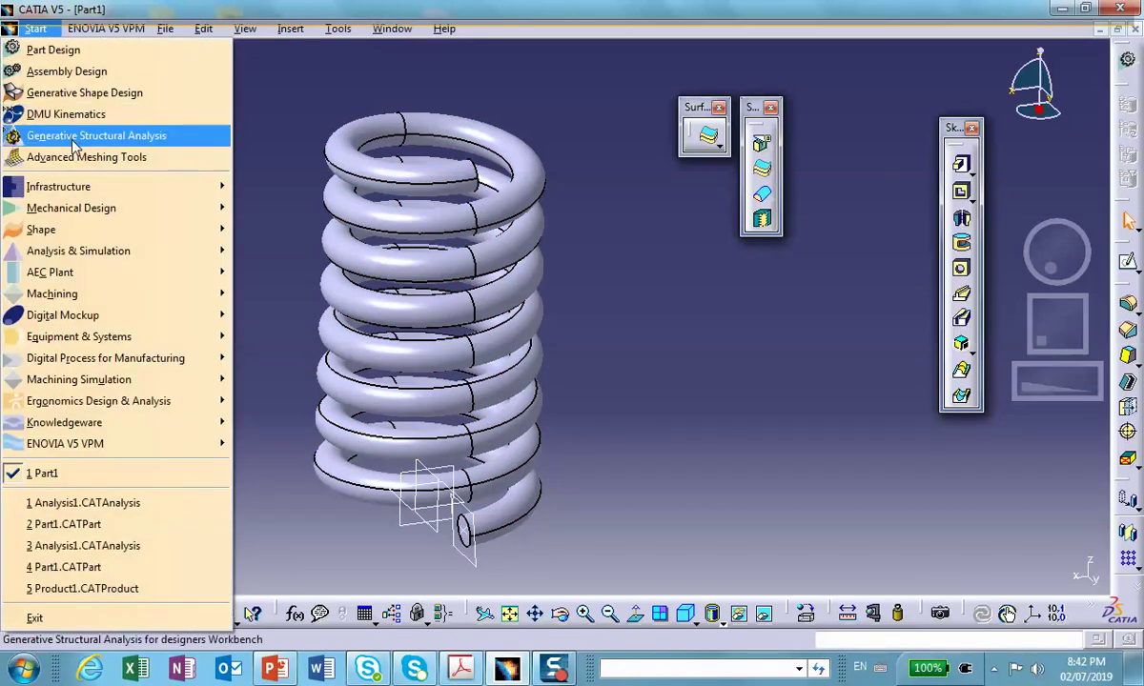
{"action": "left_click", "coordinate": [76, 142]}
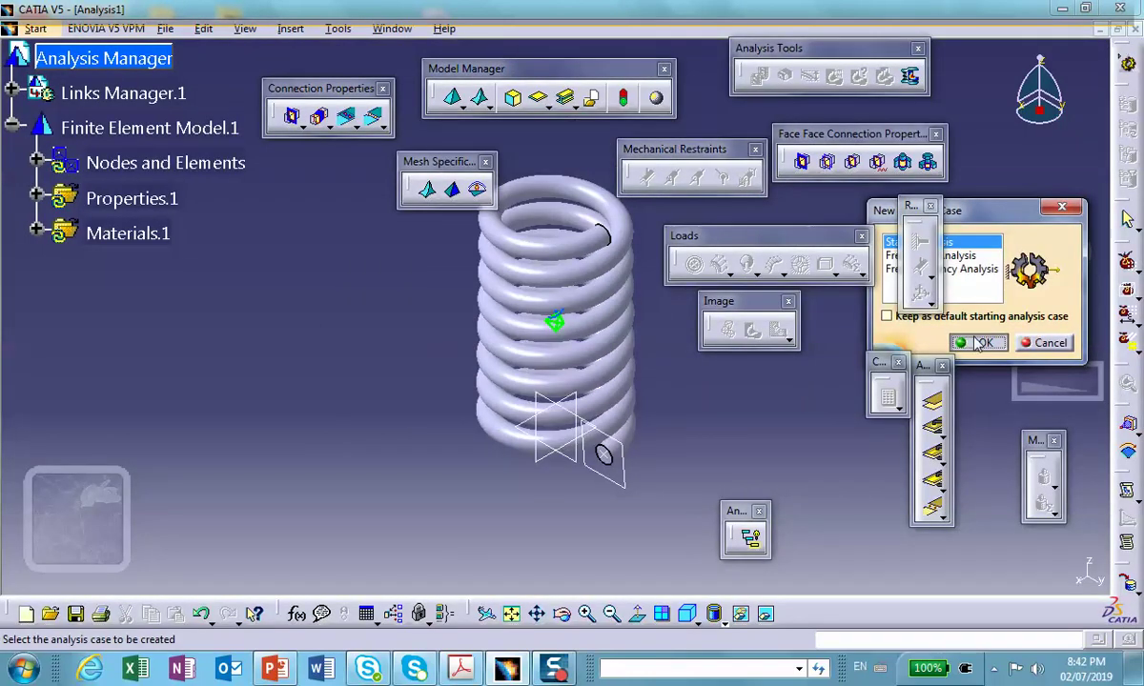
Confirm Static Analysis, compute and preview the Mesh.1 mesh, then deactivate the mesh image
{"action": "left_click", "coordinate": [979, 344]}
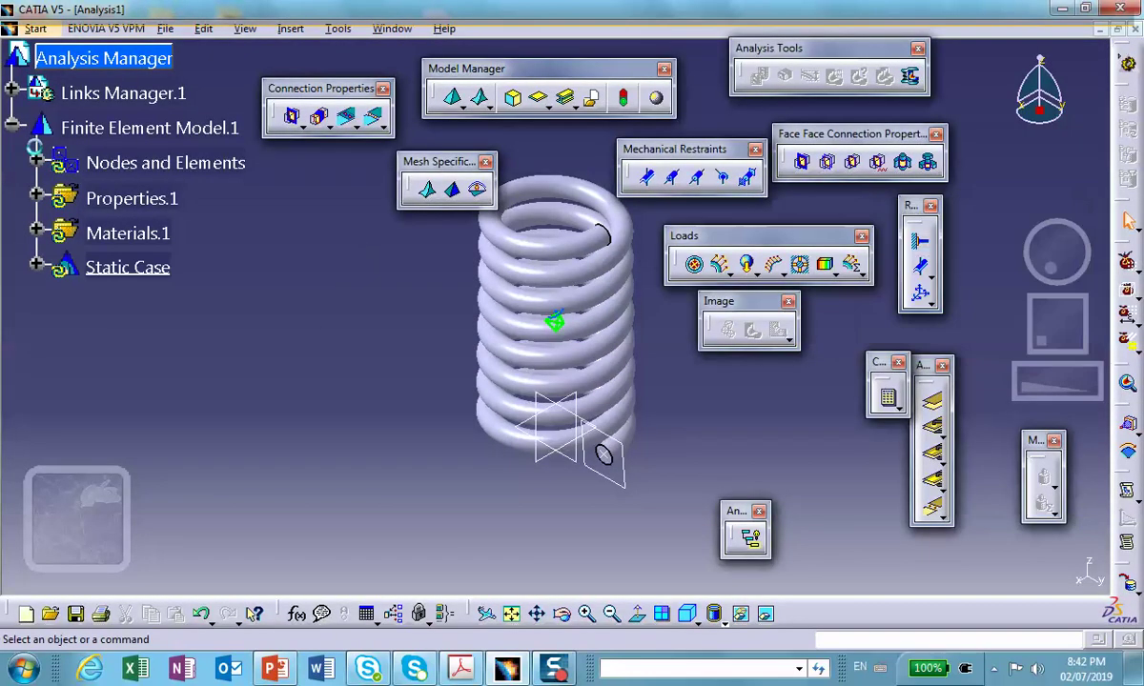
{"action": "left_click", "coordinate": [35, 163]}
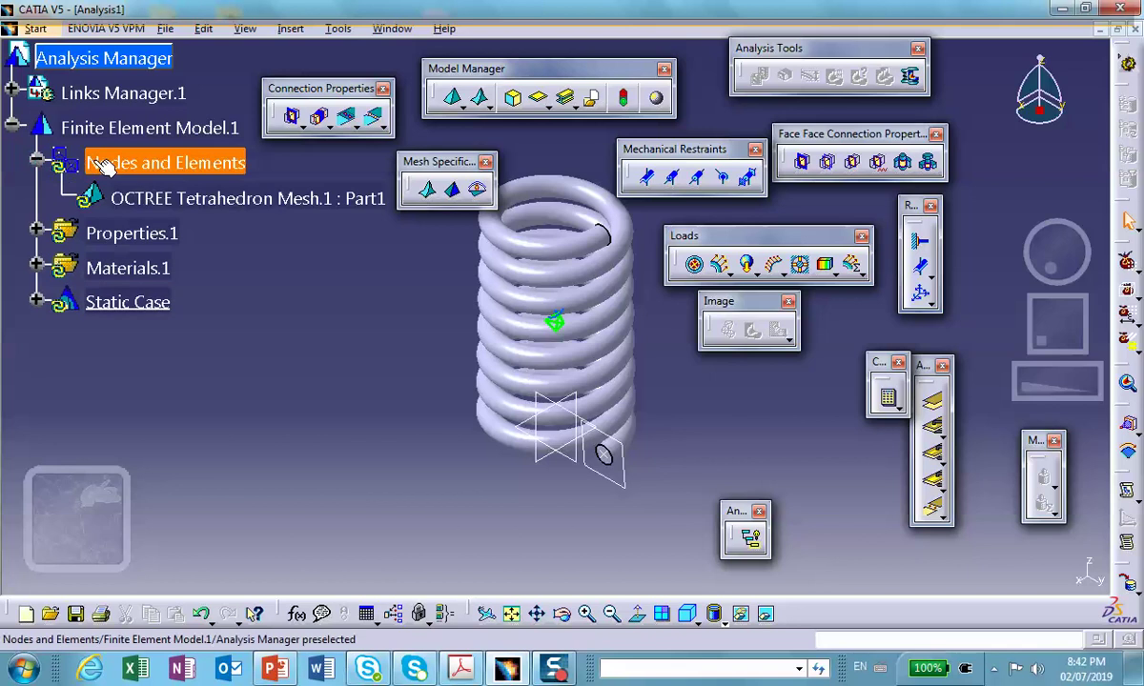
{"action": "right_click", "coordinate": [105, 164]}
{"action": "left_click", "coordinate": [153, 424]}
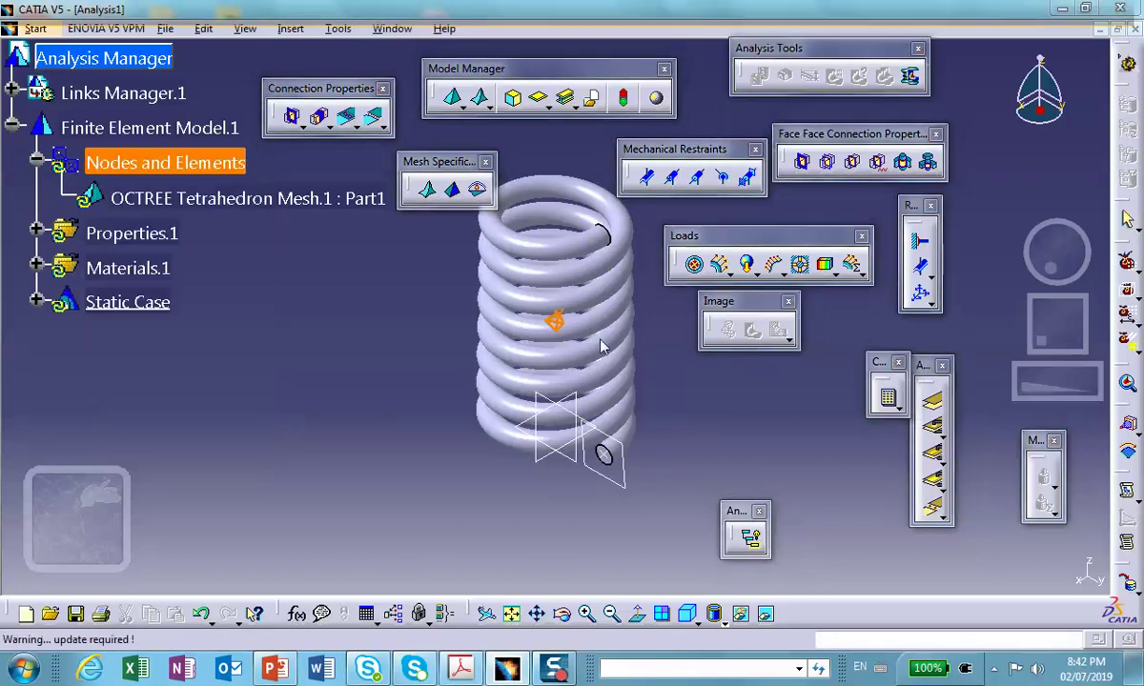
{"action": "left_click", "coordinate": [577, 381]}
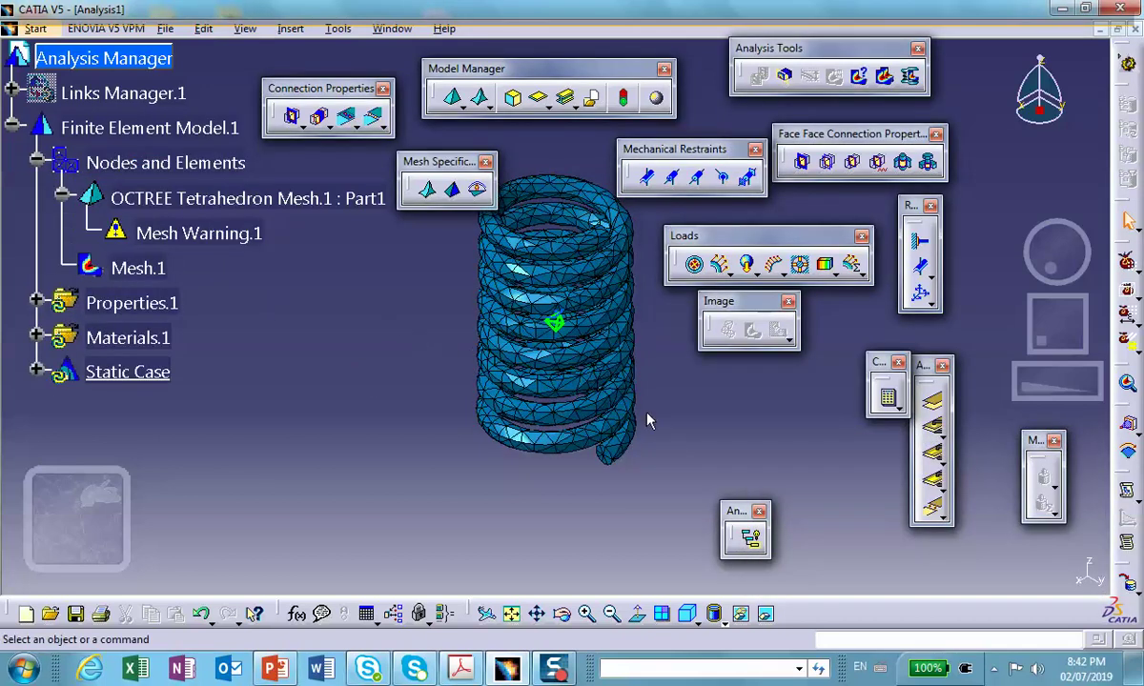
{"action": "right_click", "coordinate": [125, 271]}
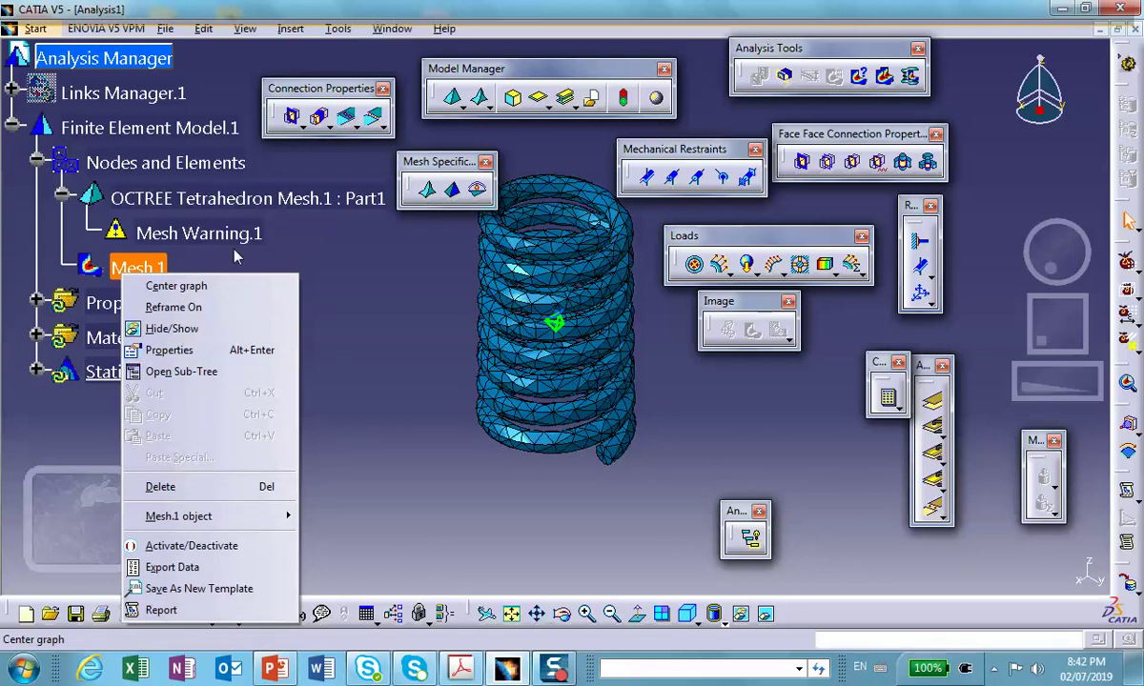
{"action": "left_click", "coordinate": [195, 546]}
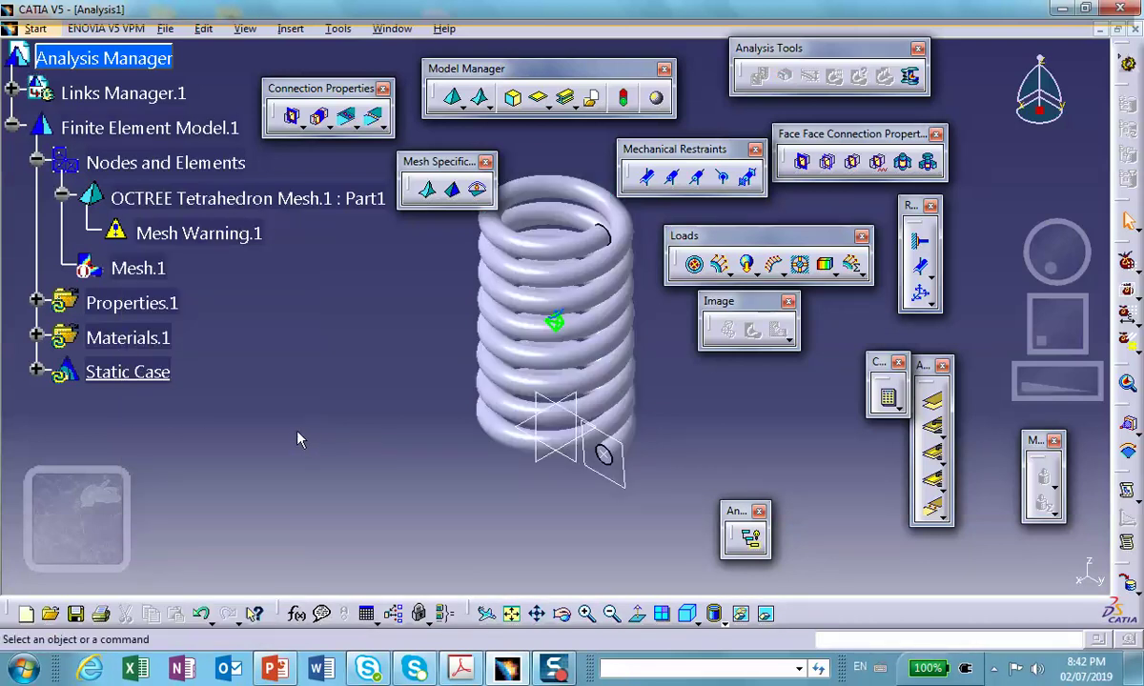
Clamp the spring's top end face as Clamp.1, orbiting to check it
{"action": "middle_click_drag", "start_coordinate": [365, 409], "coordinate": [482, 339]}
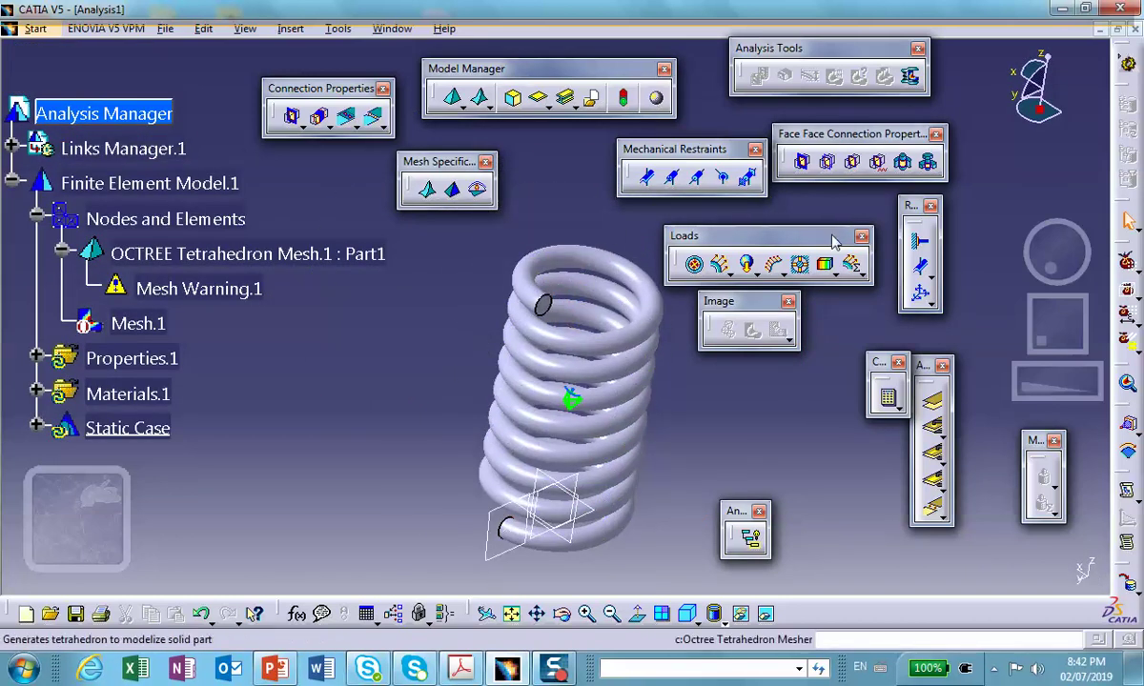
{"action": "left_click", "coordinate": [647, 176]}
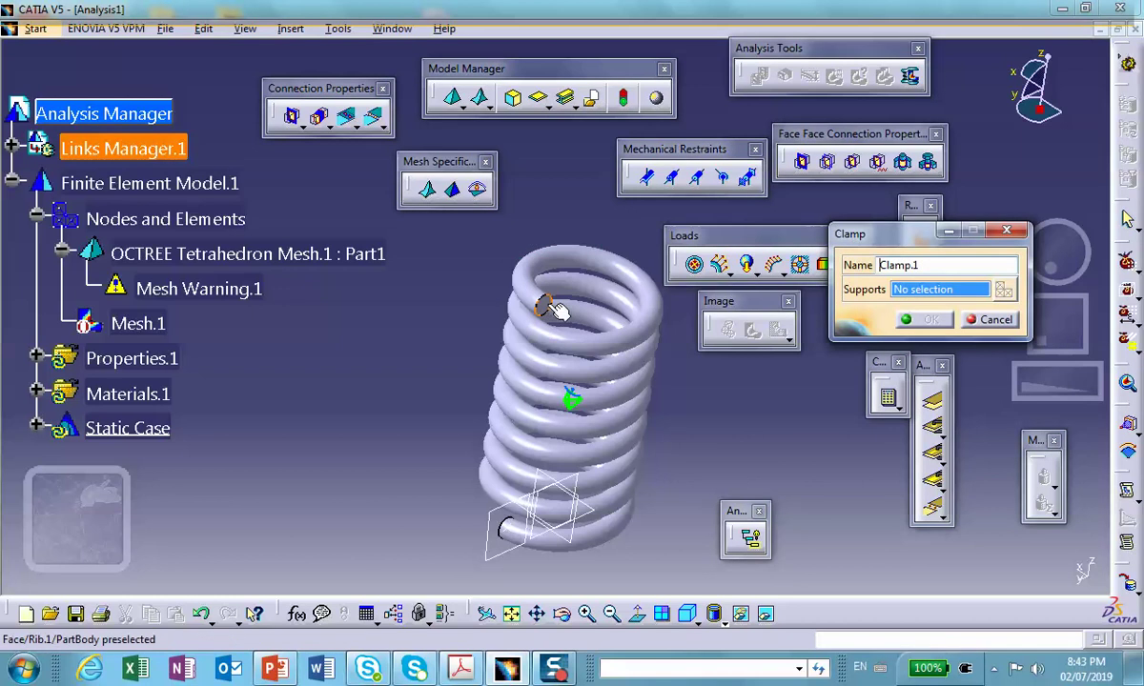
{"action": "left_click", "coordinate": [548, 307]}
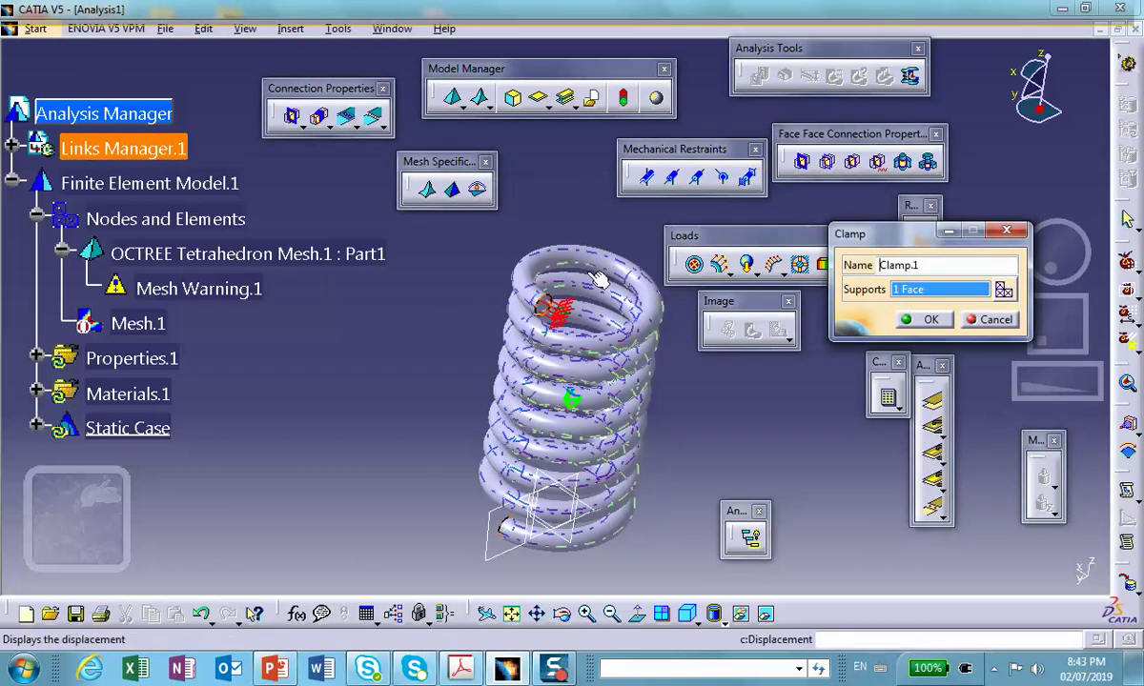
{"action": "middle_click_drag", "start_coordinate": [615, 481], "coordinate": [658, 343]}
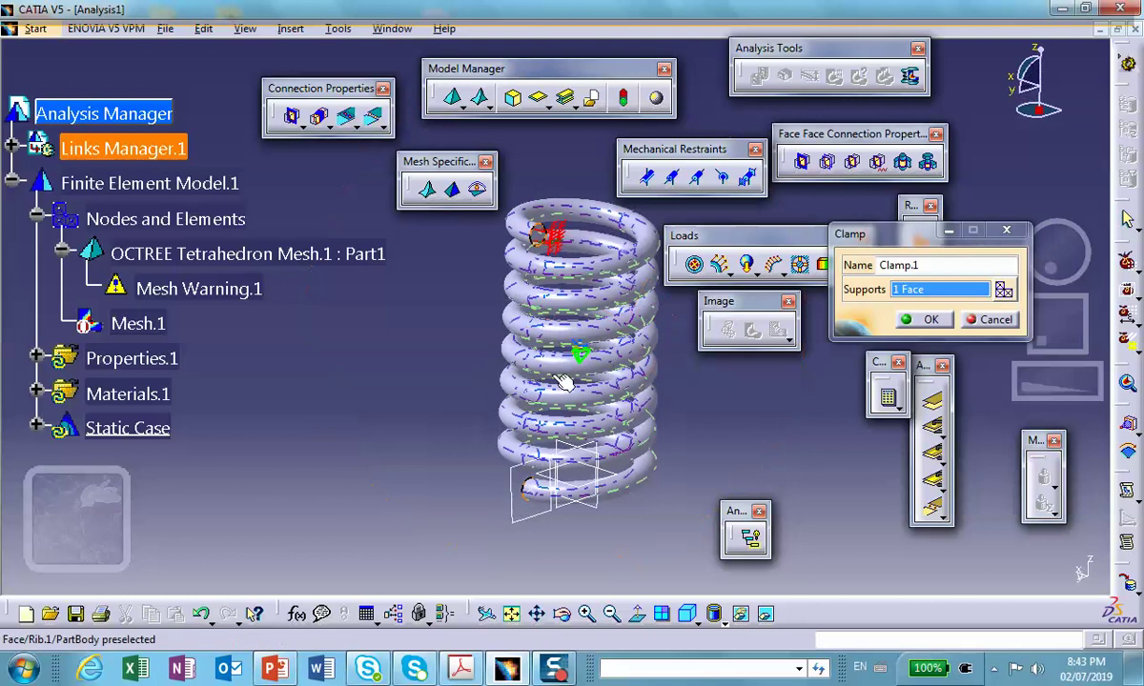
{"action": "left_click", "coordinate": [925, 319]}
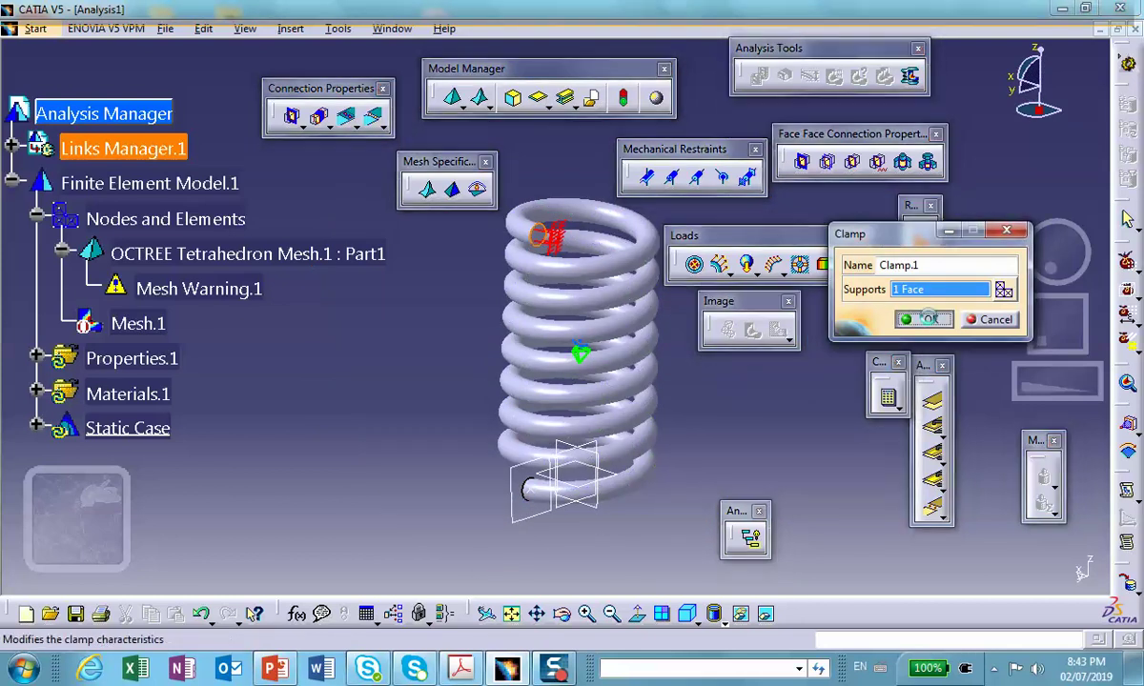
{"action": "middle_click_drag", "start_coordinate": [479, 353], "coordinate": [409, 486]}
Load the spring's bottom end face with a -1 lbf Z distributed force
{"action": "scroll", "coordinate": [358, 493], "scroll_direction": "down", "scroll_amount": 3}
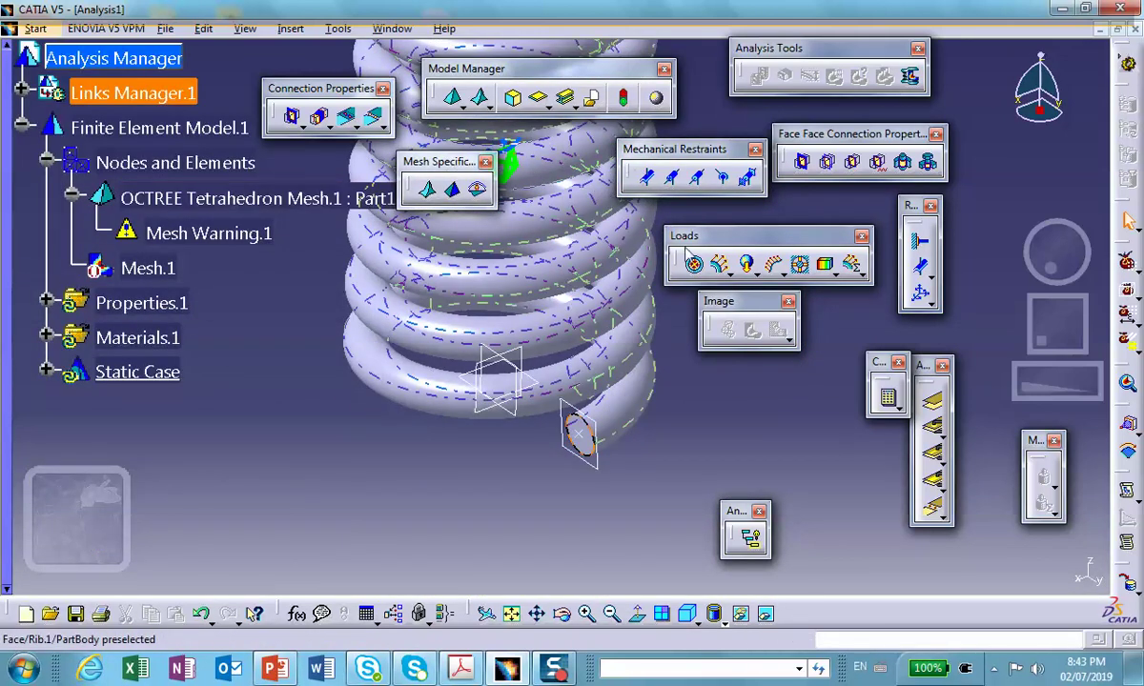
{"action": "left_click", "coordinate": [720, 266]}
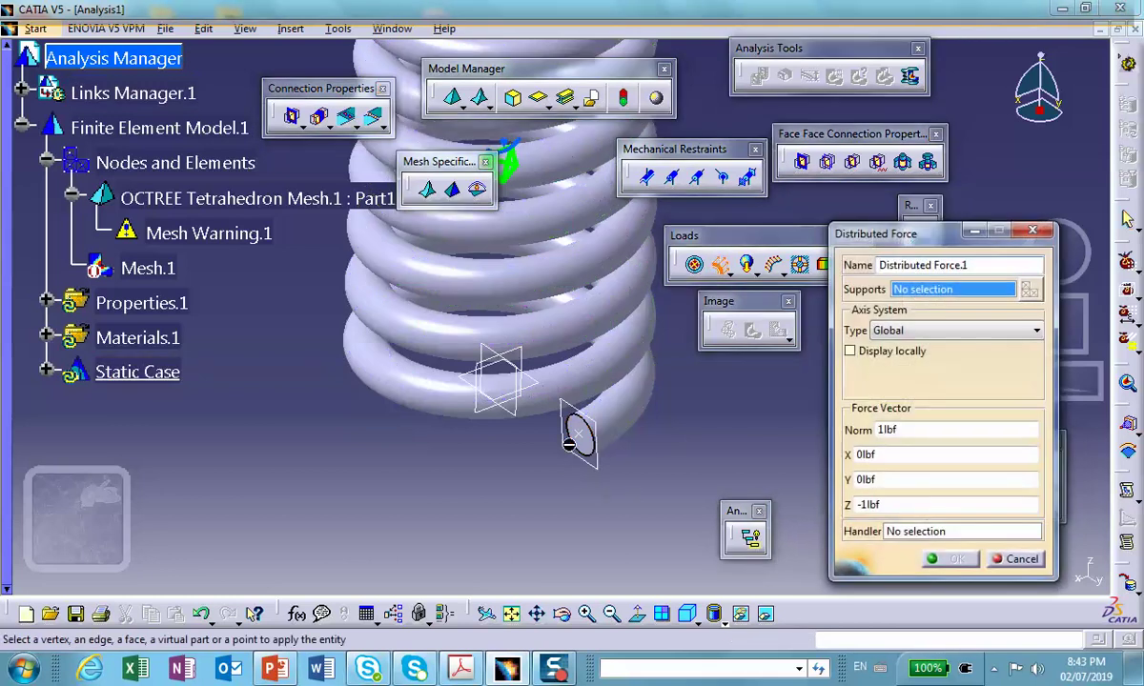
{"action": "left_click", "coordinate": [577, 437]}
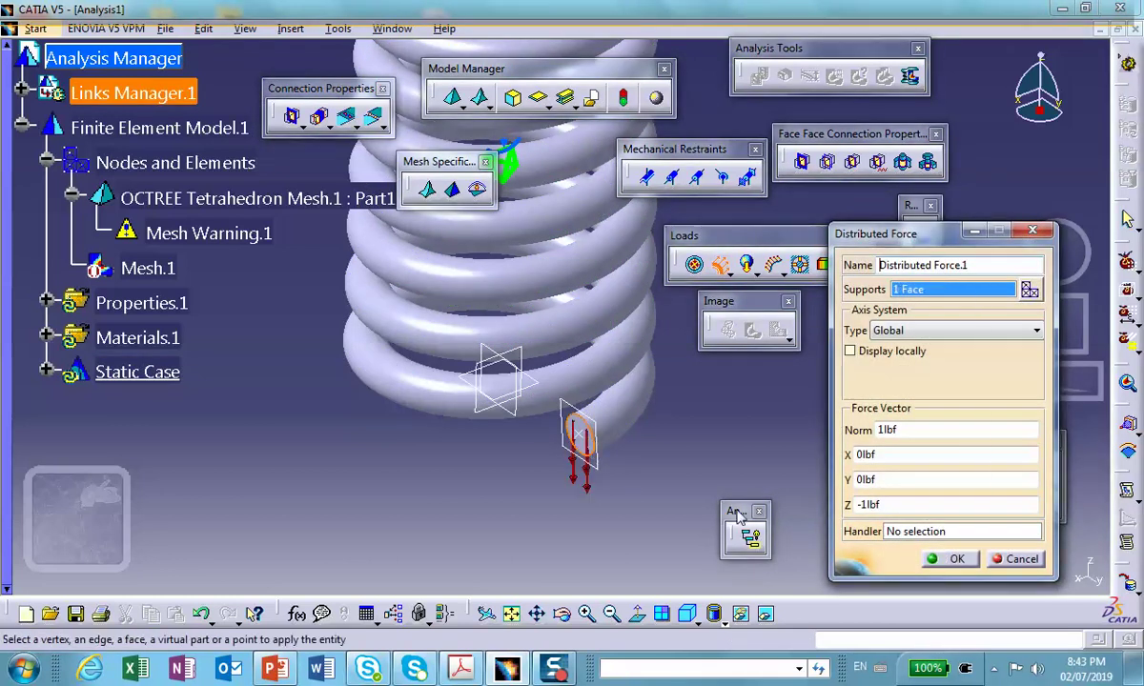
{"action": "left_click", "coordinate": [950, 559]}
{"action": "middle_click_drag", "start_coordinate": [827, 503], "coordinate": [573, 559]}
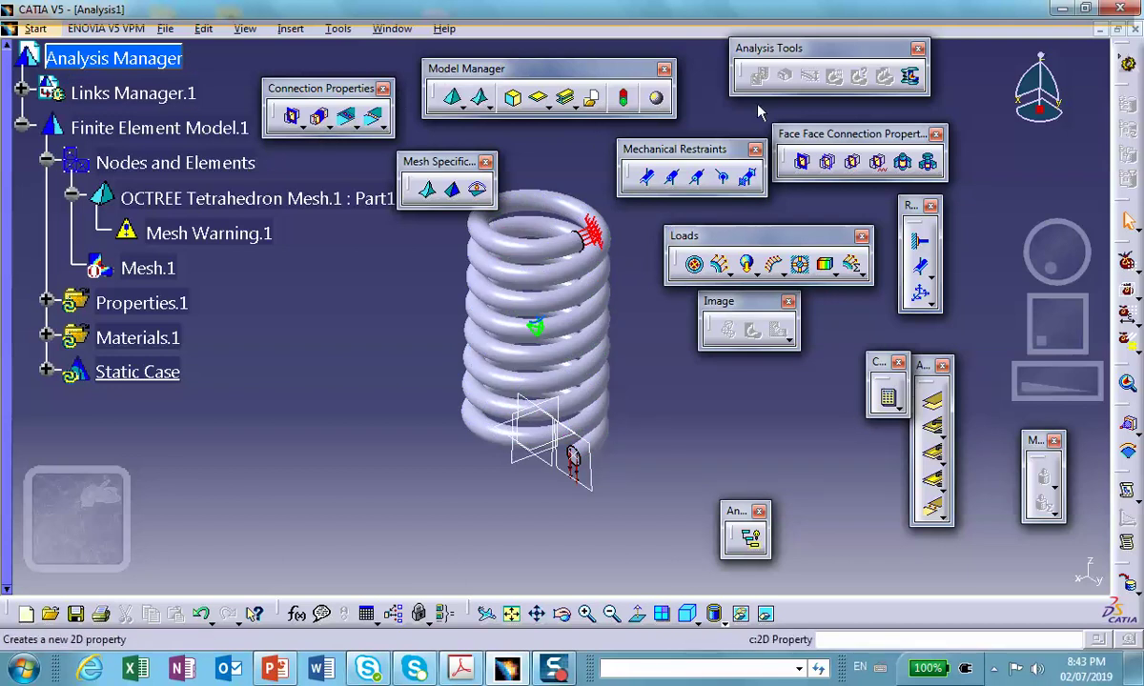
Compute all of the static case, accept the resource estimate, and display the deformed mesh
{"action": "left_click", "coordinate": [889, 401]}
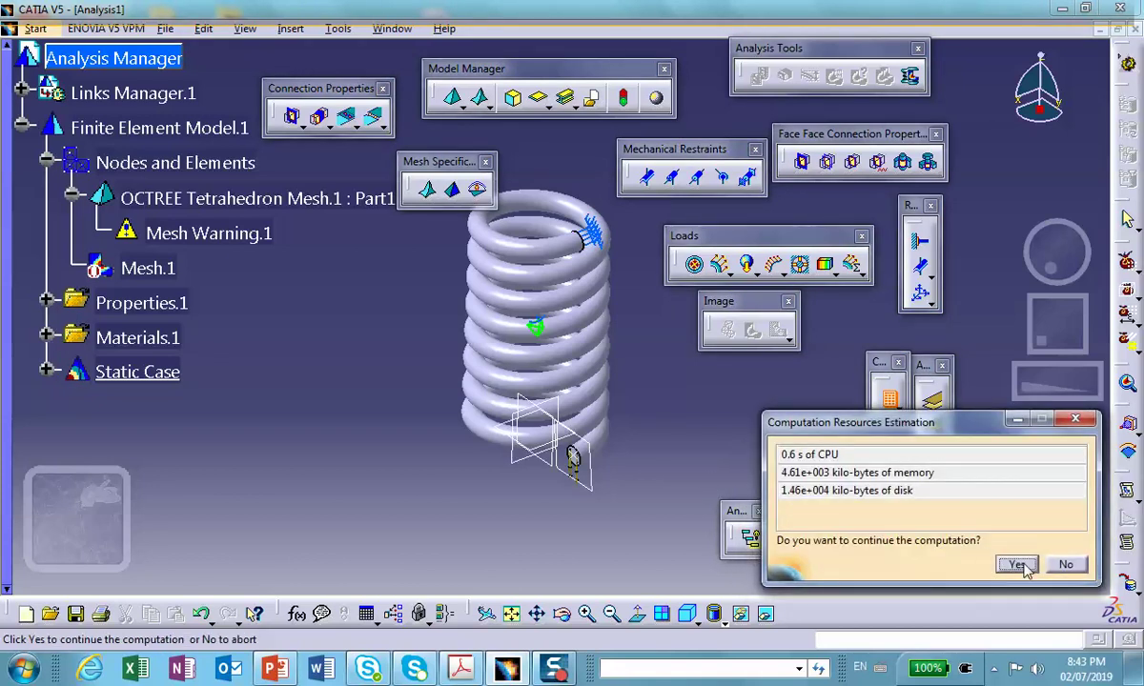
{"action": "key", "text": "Return"}
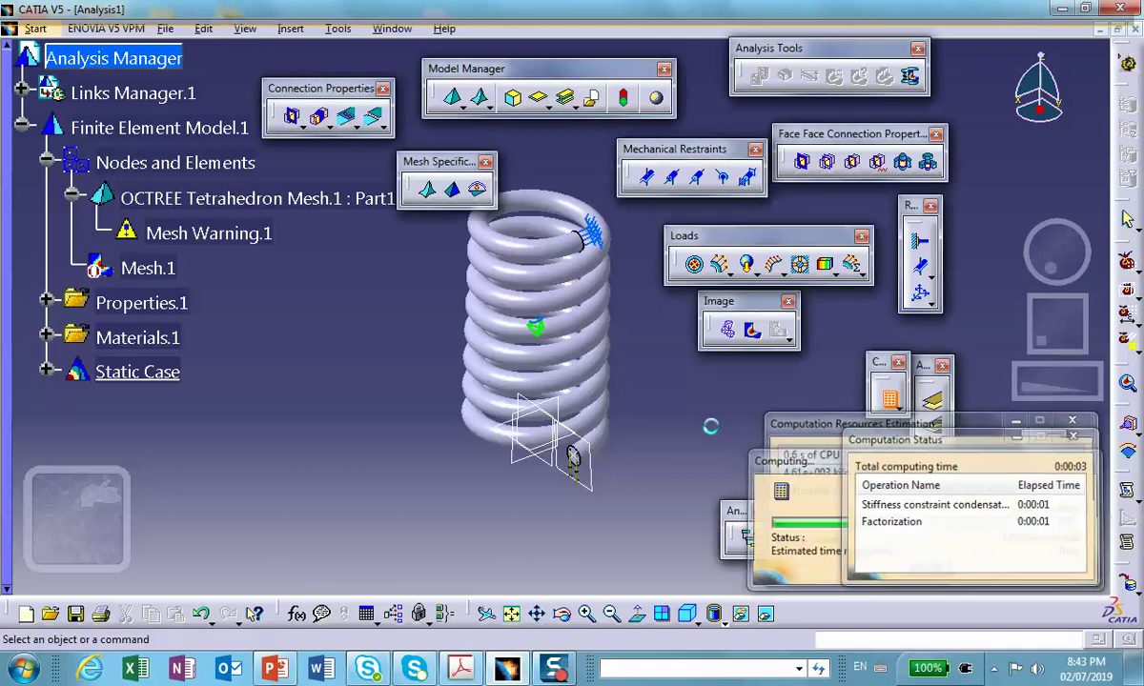
{"action": "left_click", "coordinate": [730, 326]}
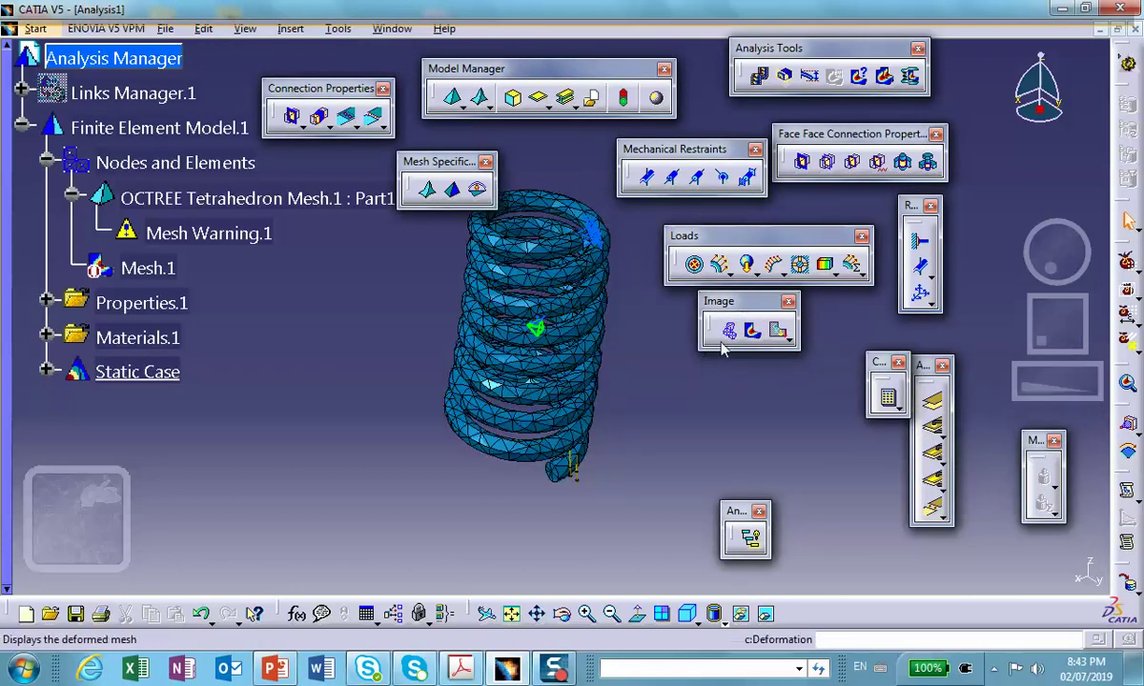
Animate the deformation with 50 steps, then close the animation settings
{"action": "left_click", "coordinate": [760, 76]}
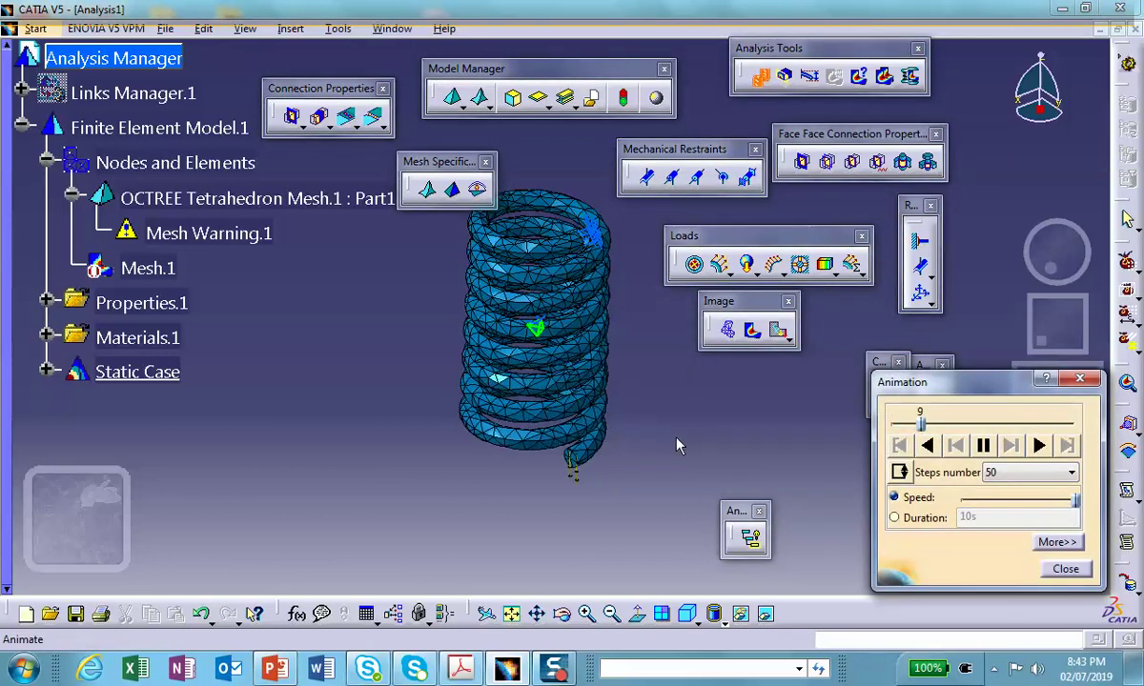
{"action": "left_click", "coordinate": [1022, 475]}
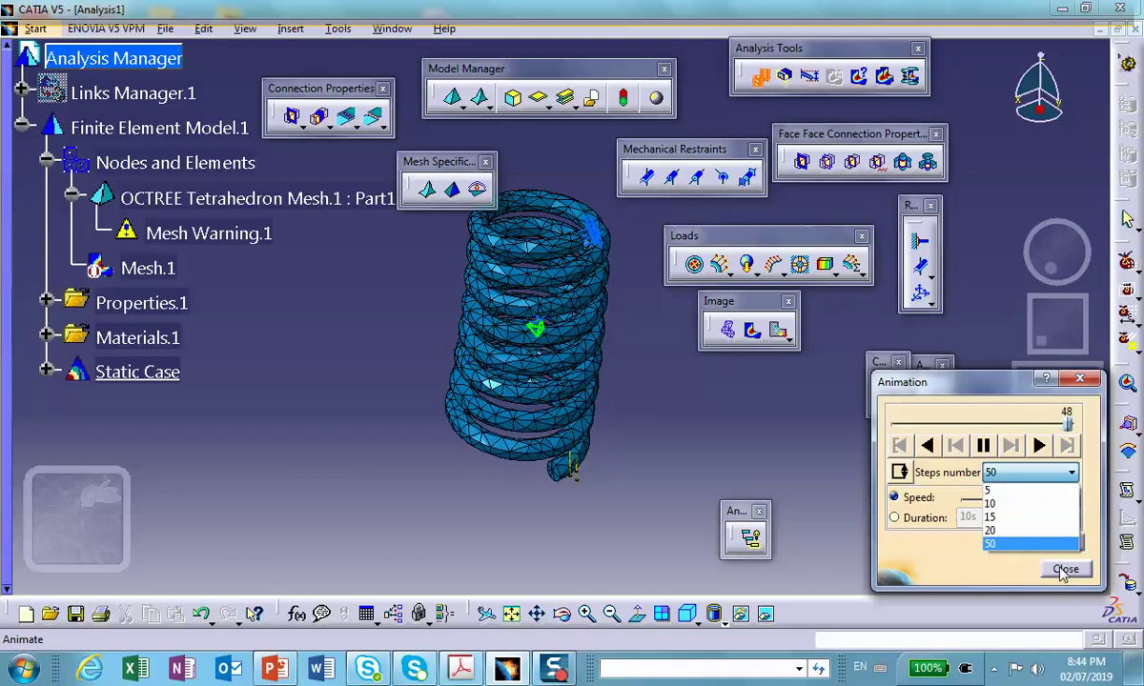
{"action": "left_click", "coordinate": [1030, 543]}
{"action": "left_click", "coordinate": [1064, 569]}
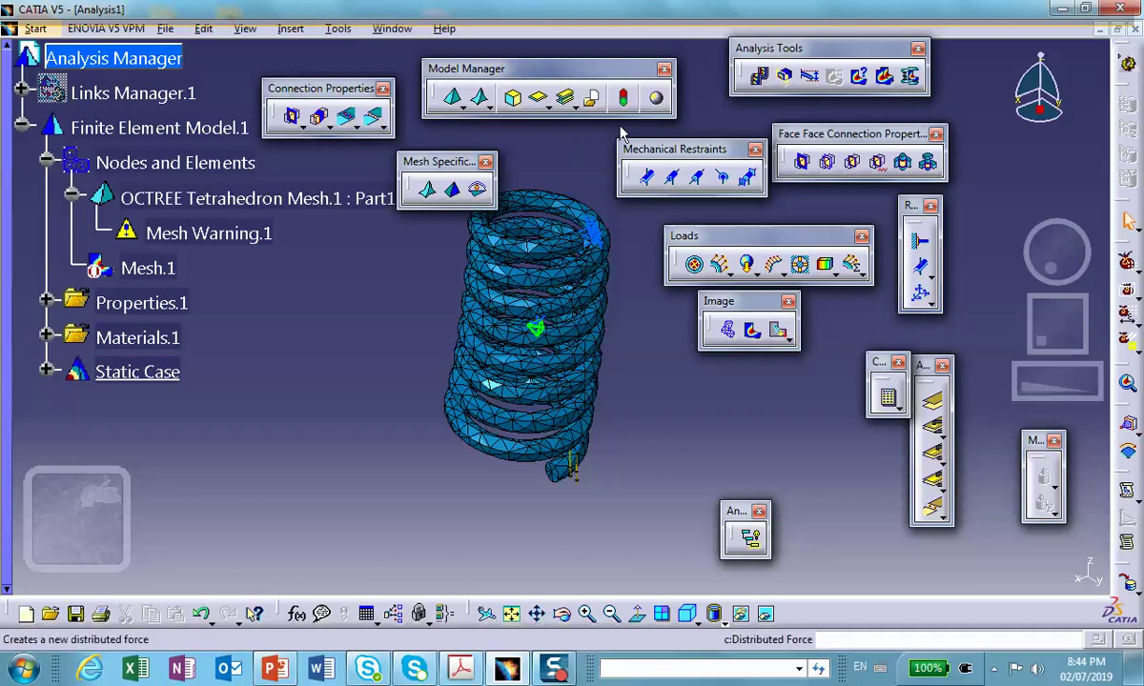
Set the deformation scale factor to 200 and animate the amplified deformation
{"action": "left_click", "coordinate": [811, 78]}
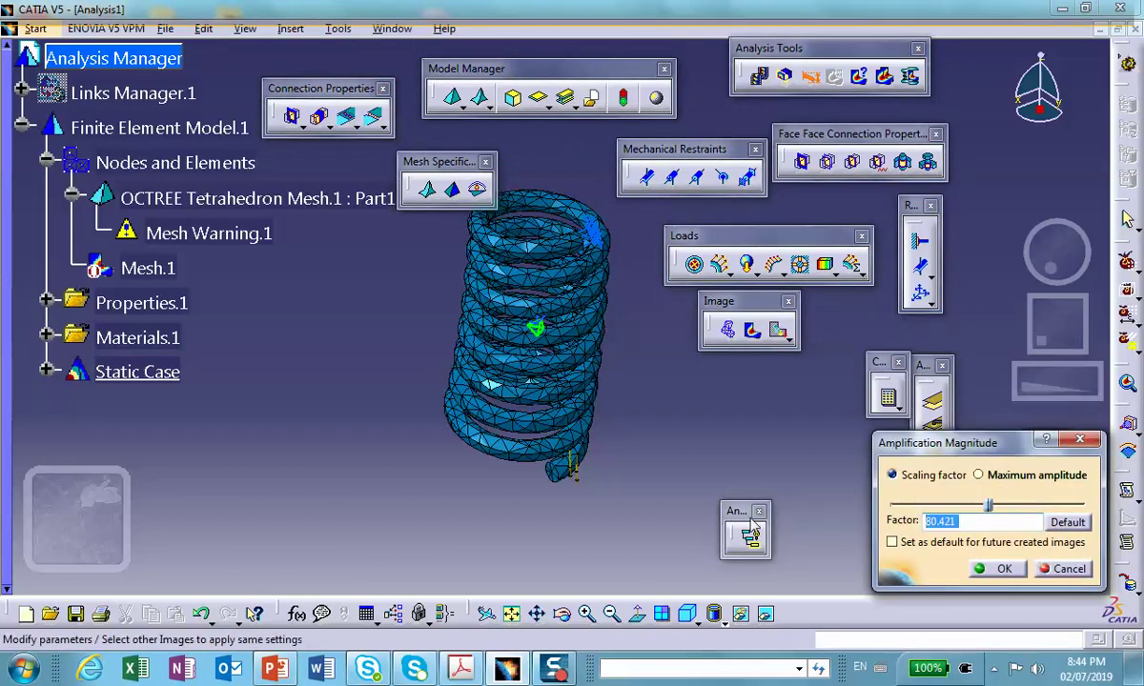
{"action": "type", "text": "200"}
{"action": "left_click", "coordinate": [996, 568]}
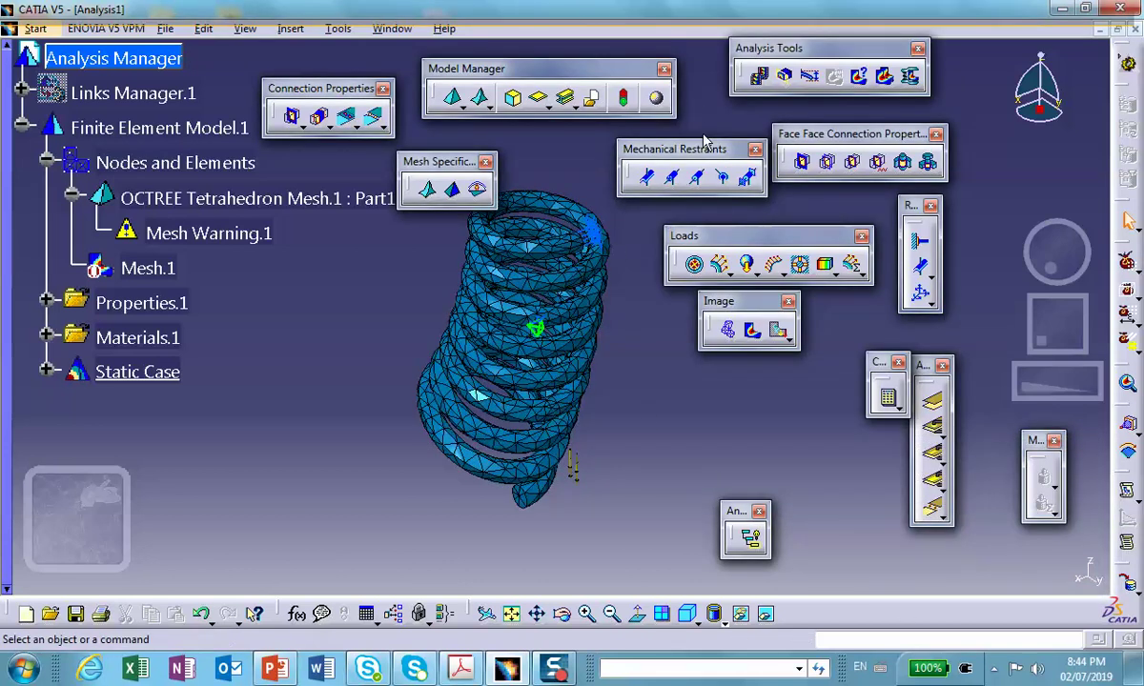
{"action": "left_click", "coordinate": [763, 77]}
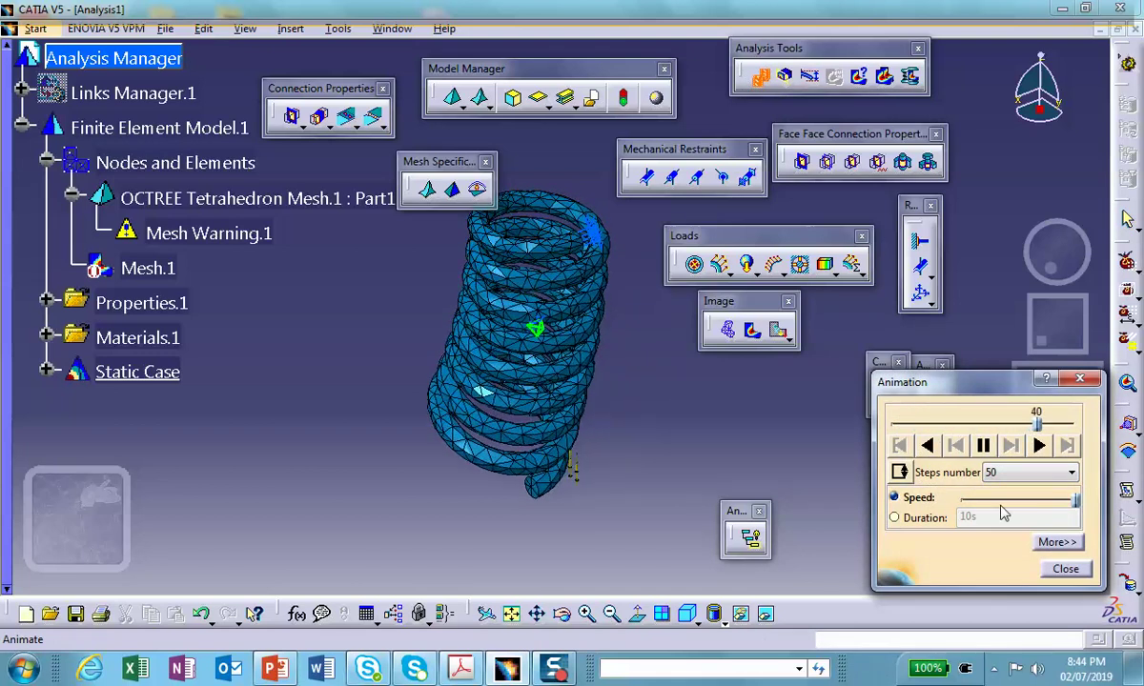
Show the Von Mises stress plot in Shading with Edges mode, then close Analysis1
{"action": "left_click", "coordinate": [1066, 569]}
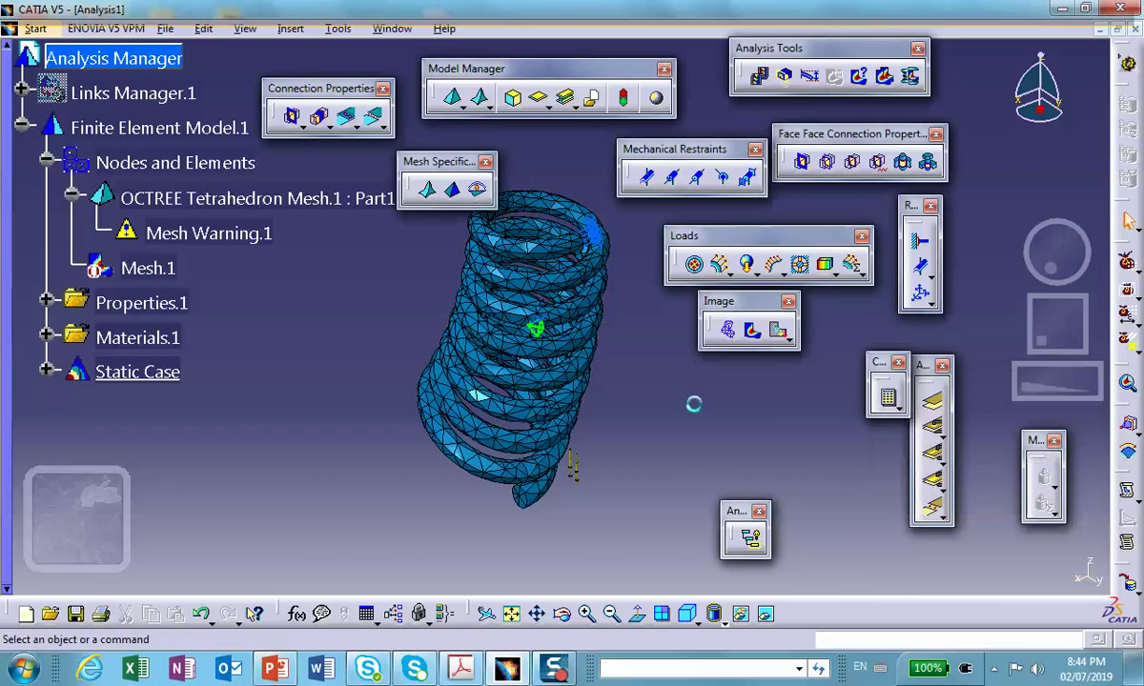
{"action": "left_click", "coordinate": [729, 331]}
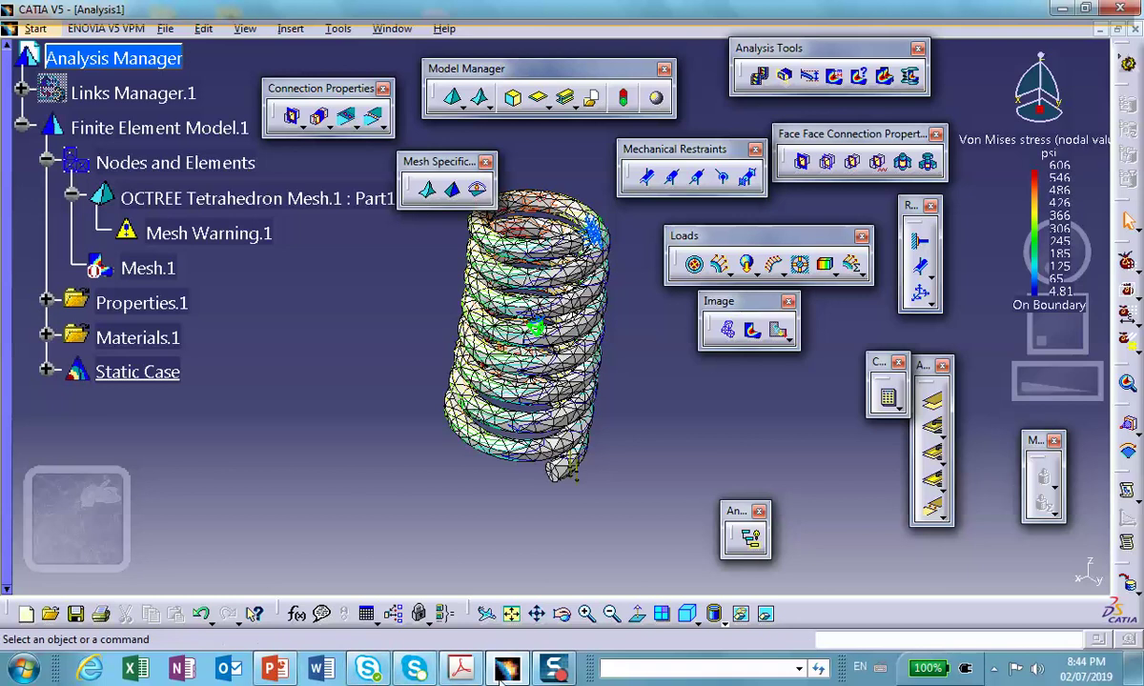
{"action": "left_click", "coordinate": [721, 619]}
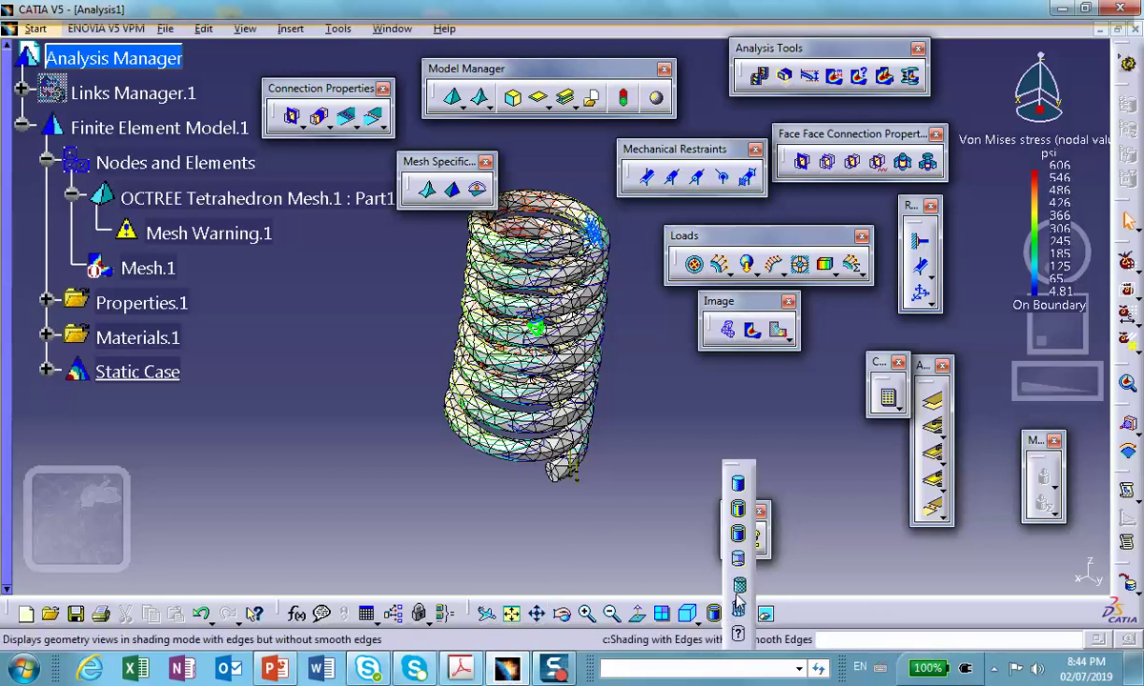
{"action": "left_click", "coordinate": [739, 587]}
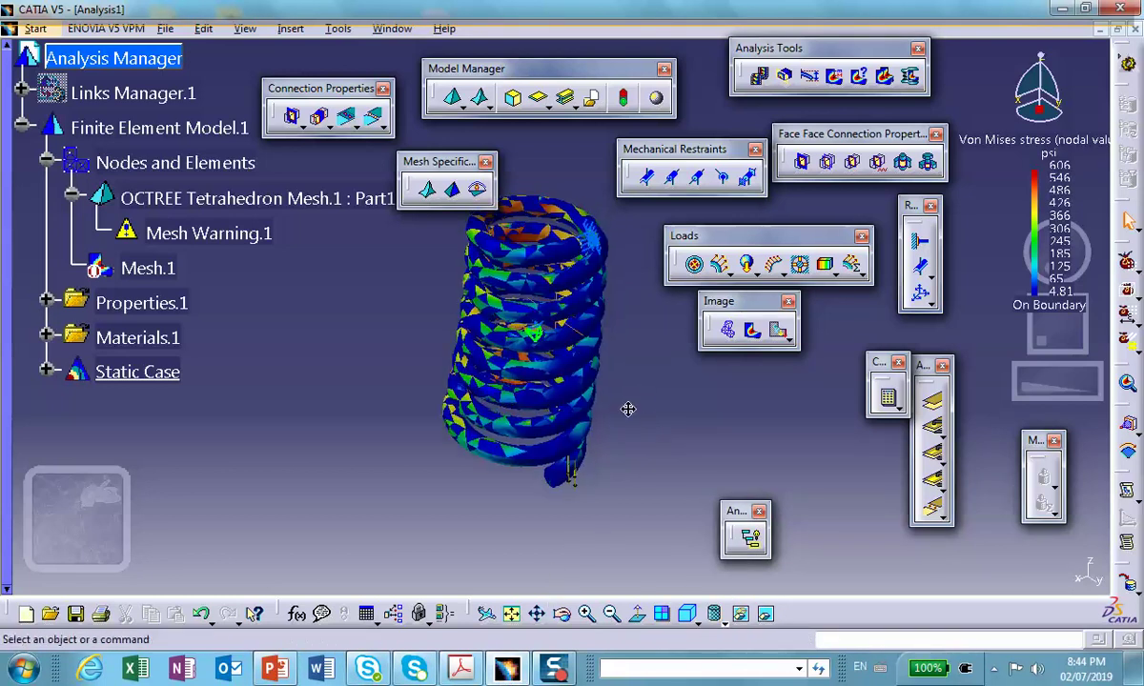
{"action": "middle_click_drag", "start_coordinate": [628, 409], "coordinate": [616, 466]}
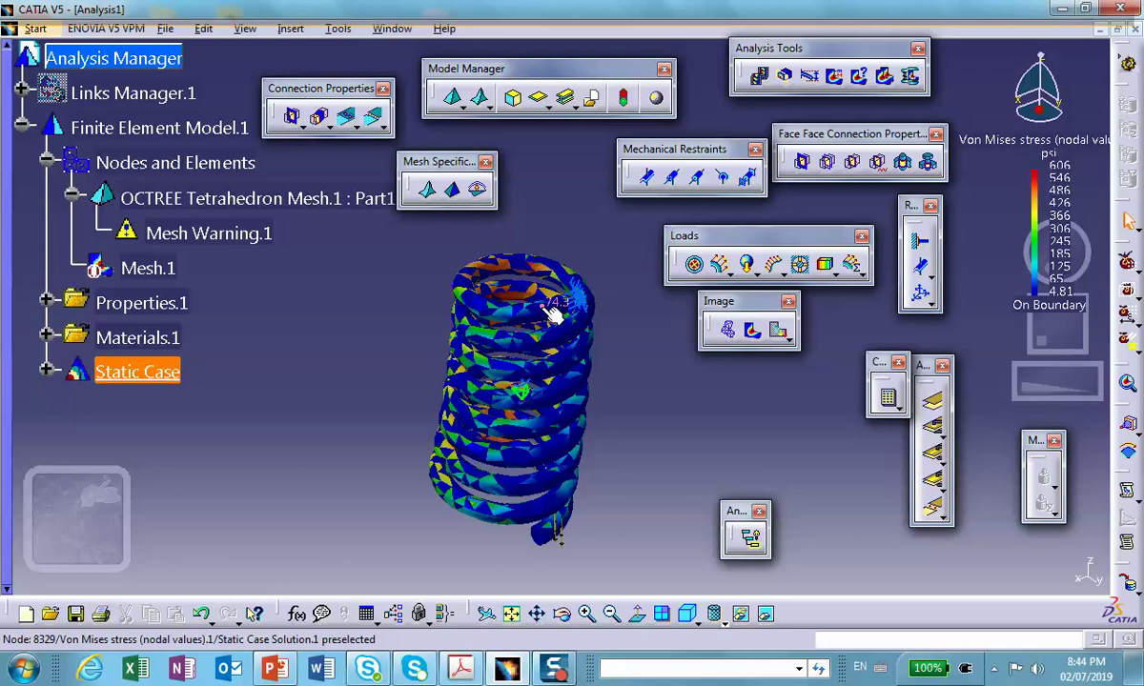
{"action": "middle_click_drag", "start_coordinate": [487, 321], "coordinate": [592, 334]}
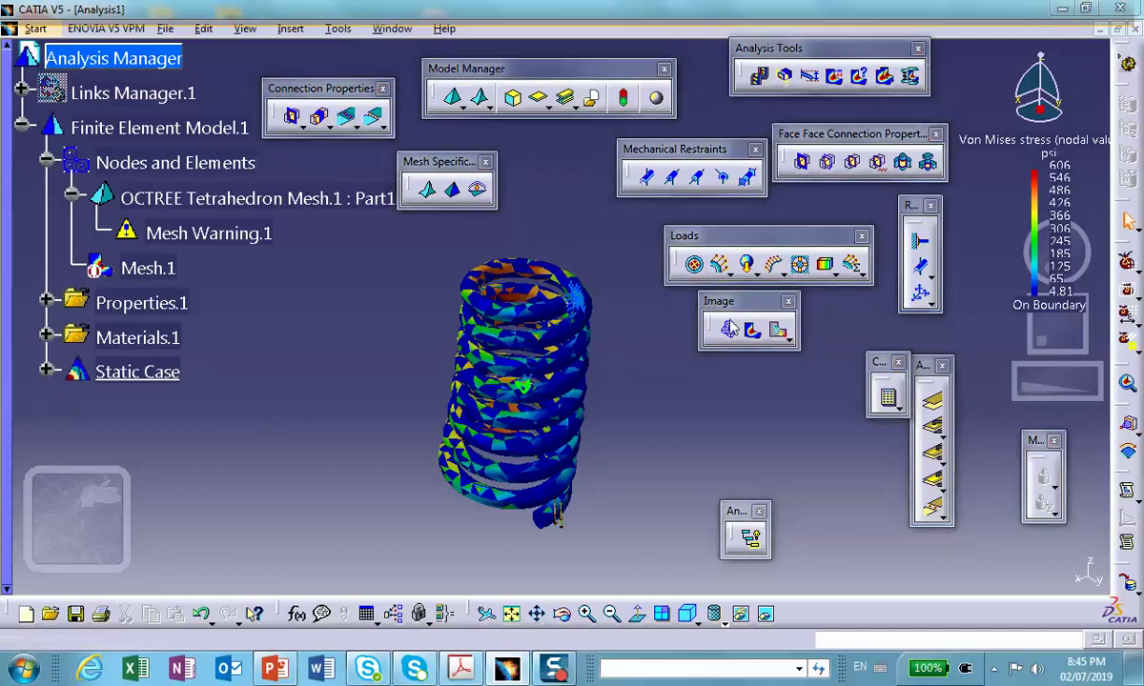
{"action": "key", "text": "ctrl+F4"}
Discard Analysis1 without saving and delete Rib.1 from PartBody
{"action": "left_click", "coordinate": [621, 373]}
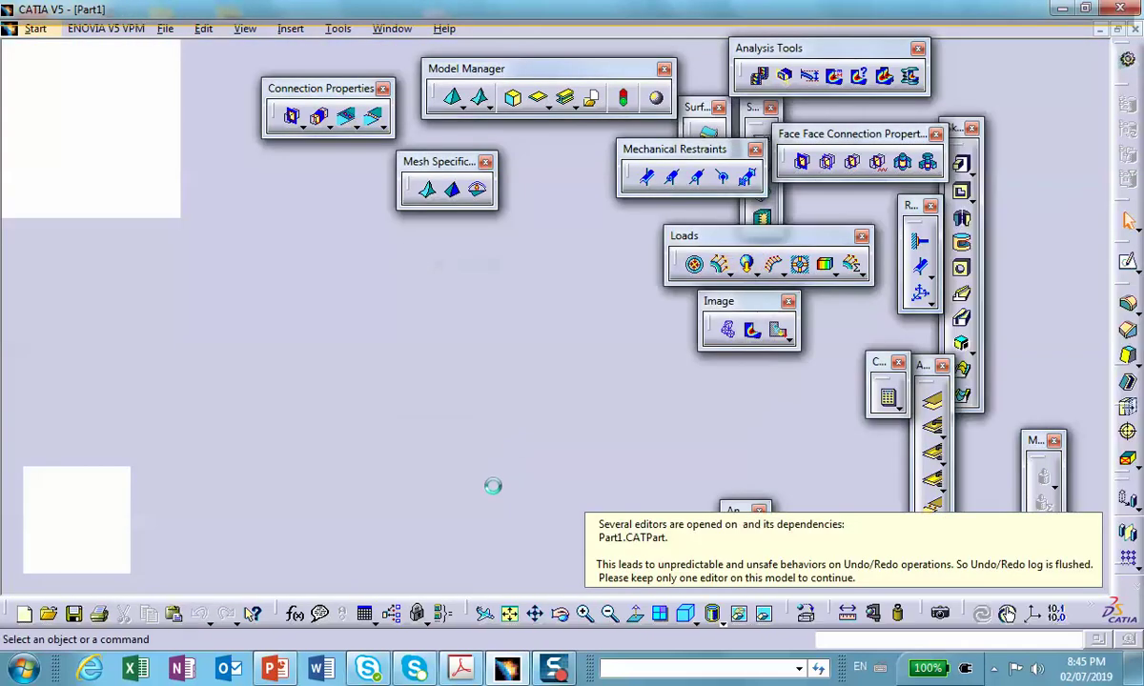
{"action": "scroll", "coordinate": [52, 362], "scroll_direction": "down", "scroll_amount": 5}
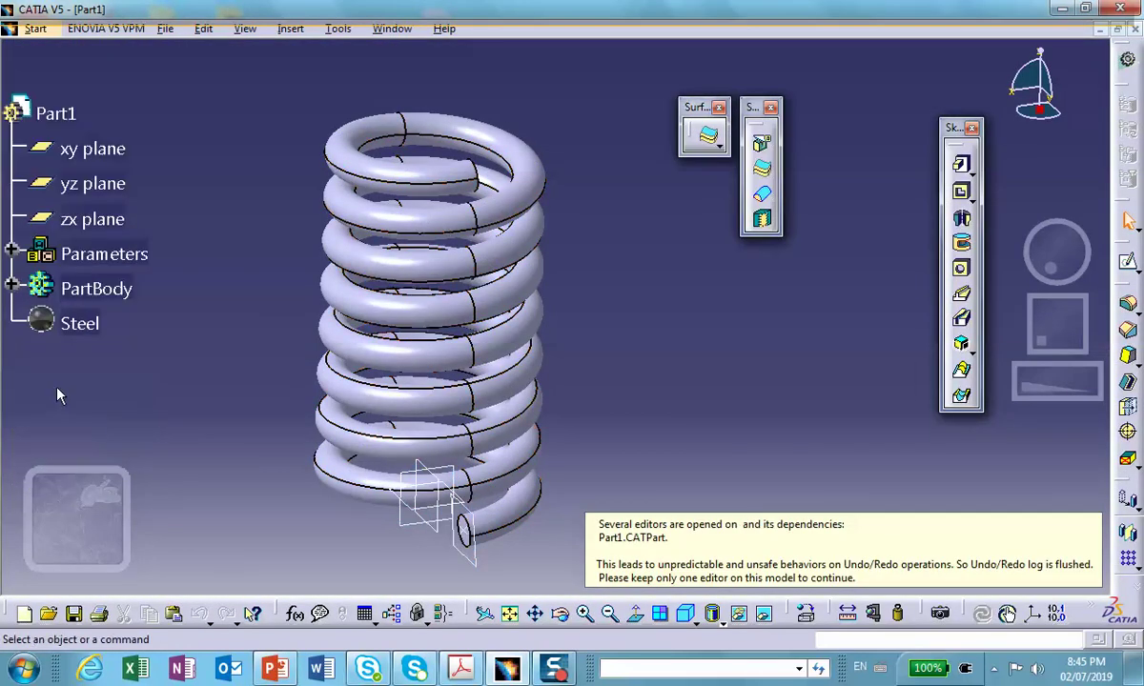
{"action": "left_click", "coordinate": [22, 177]}
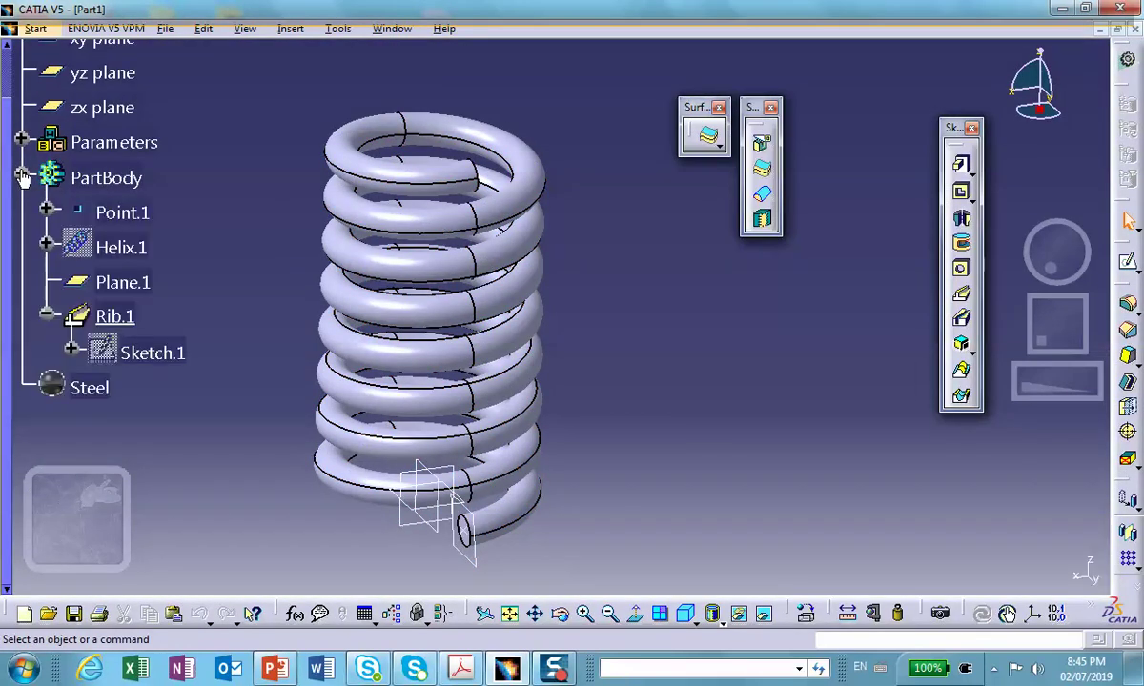
{"action": "right_click", "coordinate": [128, 324]}
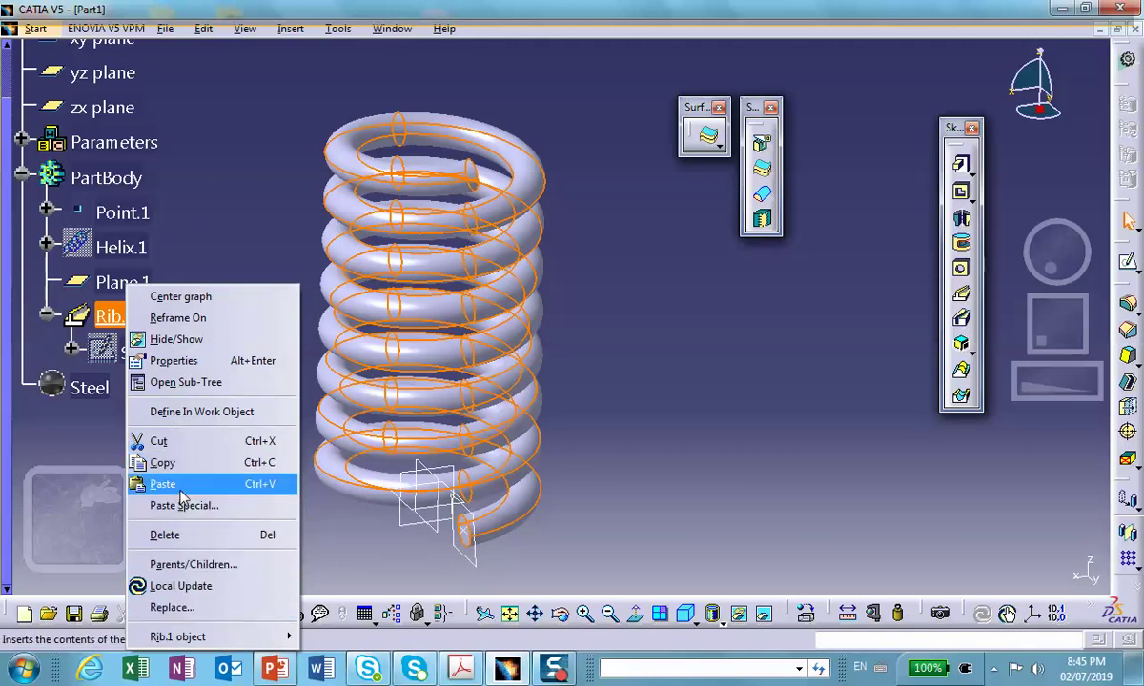
{"action": "left_click", "coordinate": [181, 534]}
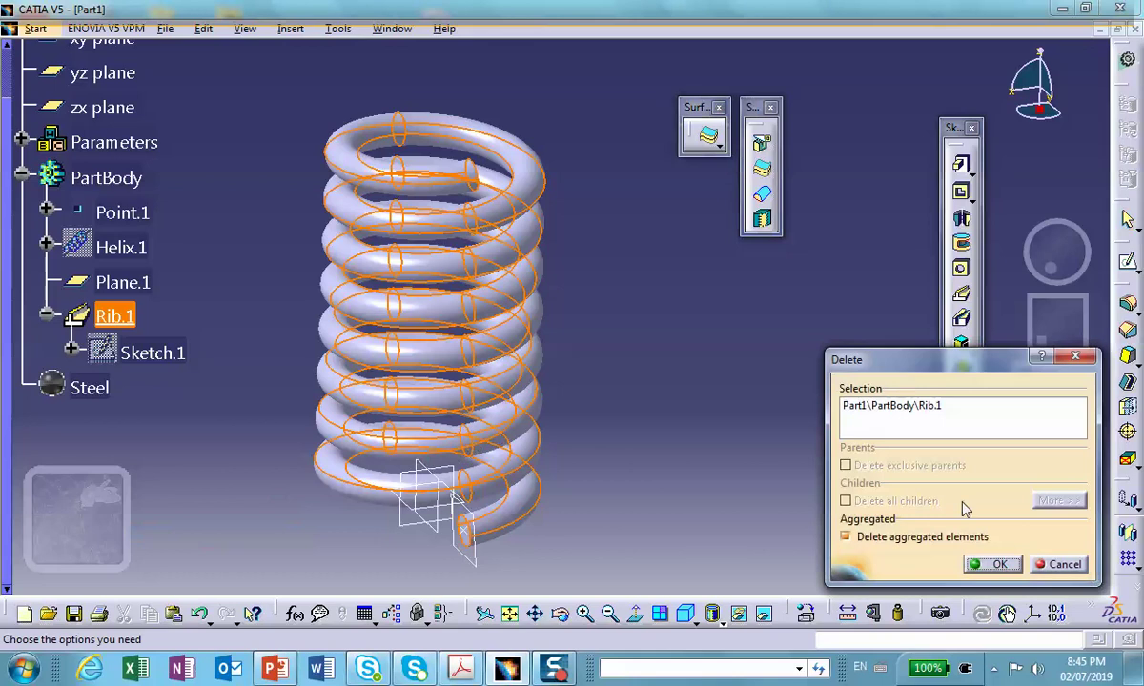
{"action": "left_click", "coordinate": [1001, 568]}
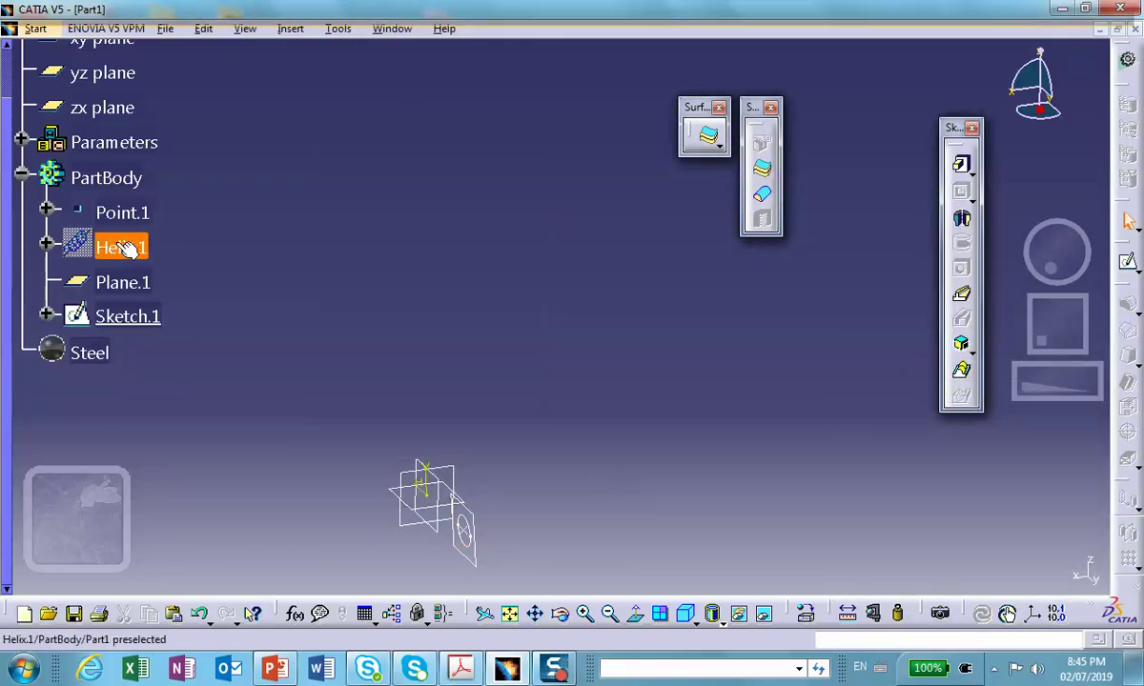
Make Helix.1 visible and delete Sketch.1
{"action": "right_click", "coordinate": [127, 250]}
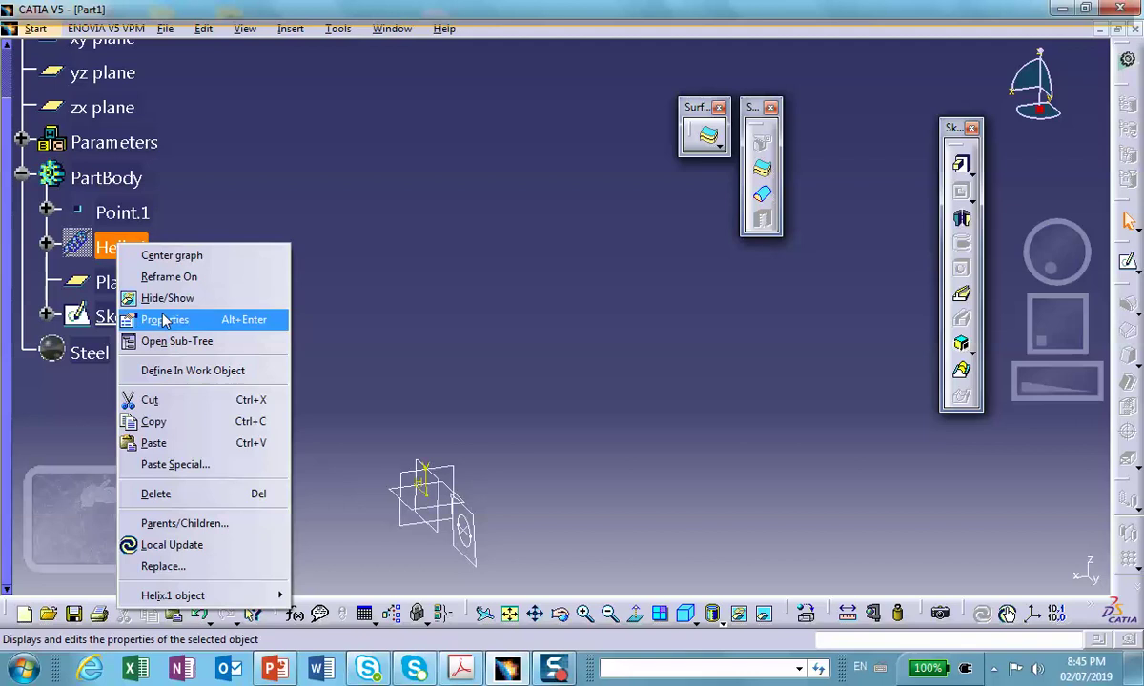
{"action": "left_click", "coordinate": [167, 298]}
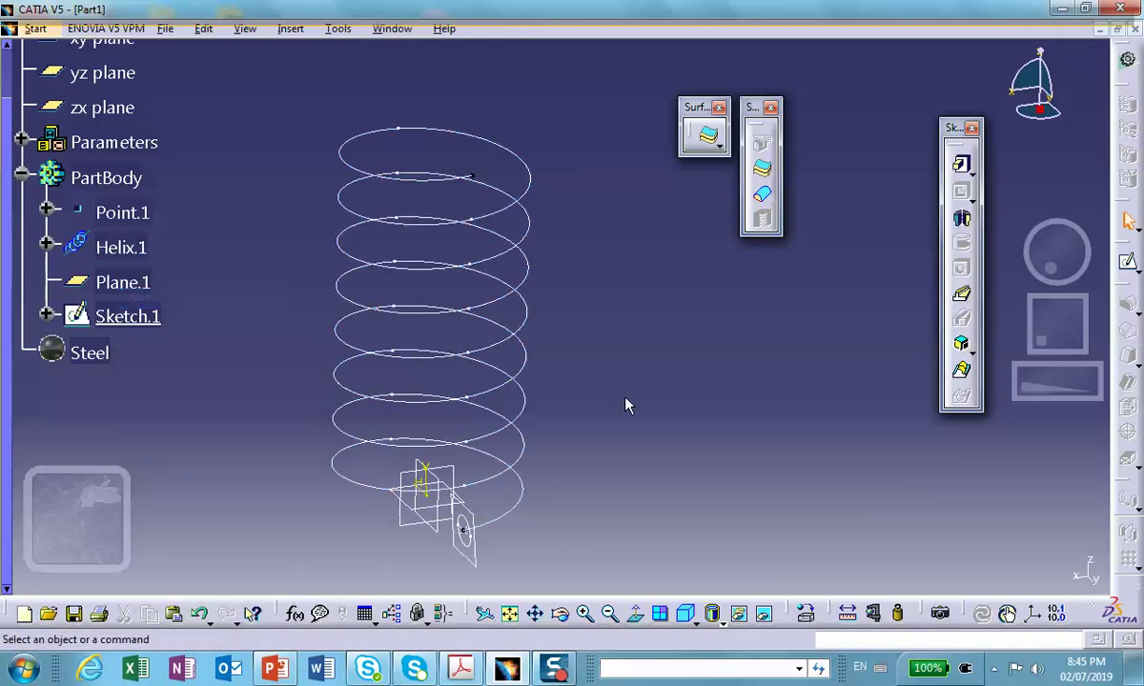
{"action": "right_click", "coordinate": [145, 320]}
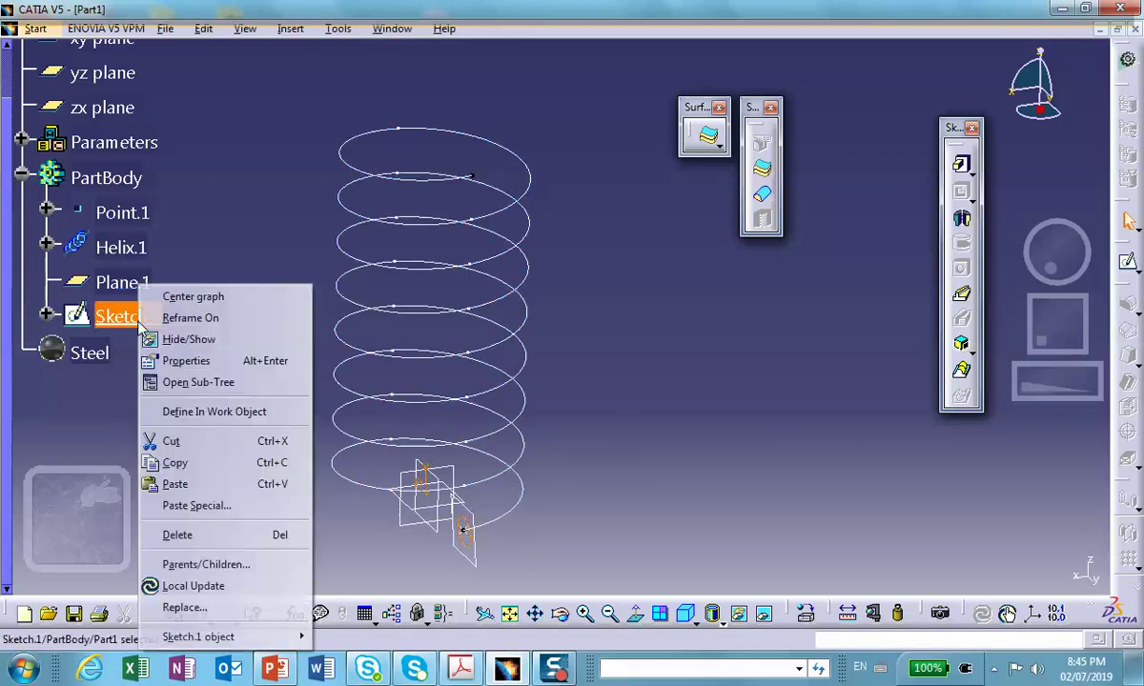
{"action": "left_click", "coordinate": [181, 536]}
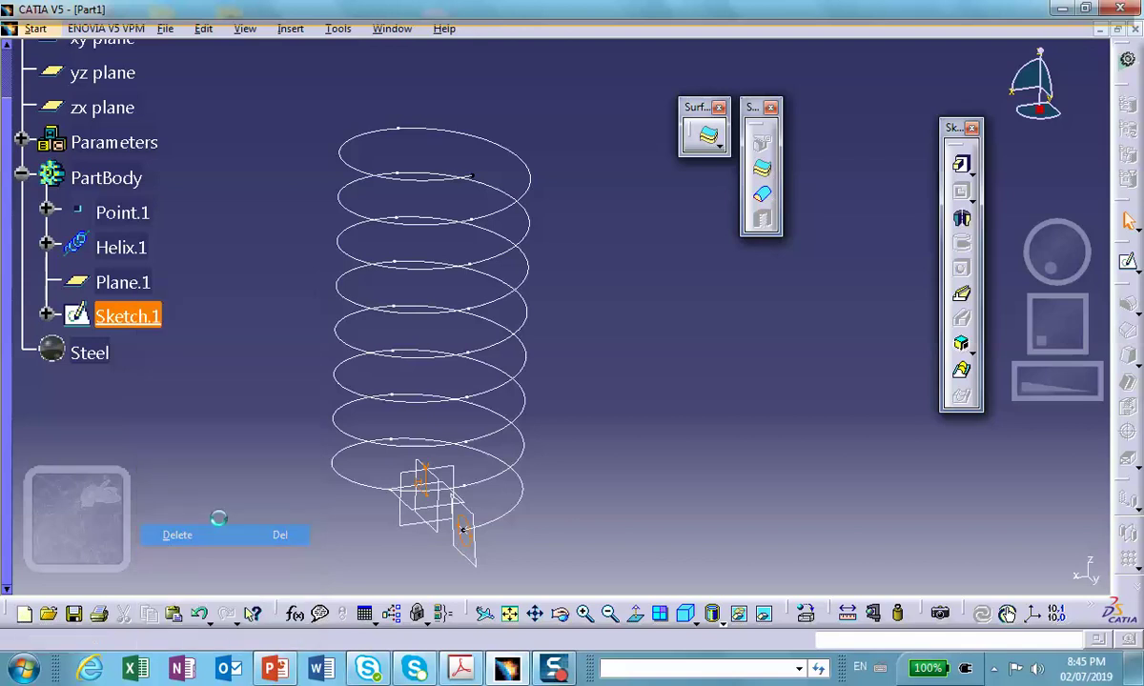
{"action": "left_click", "coordinate": [993, 564]}
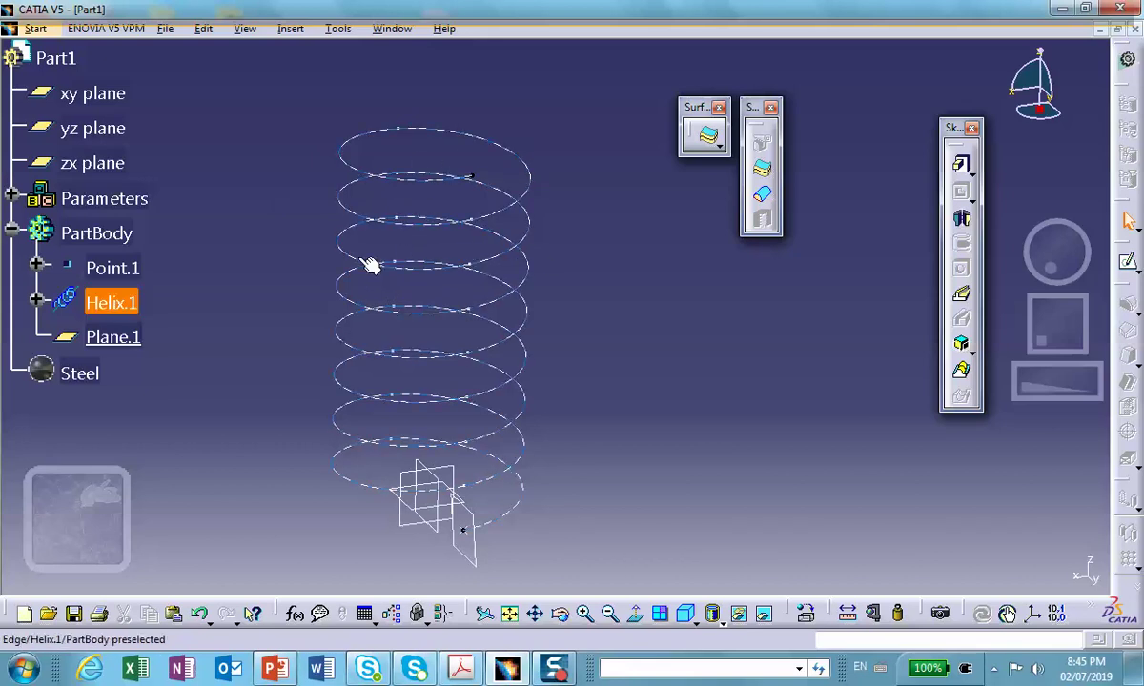
Create a new Static Analysis case in Generative Structural Analysis
{"action": "left_click", "coordinate": [36, 29]}
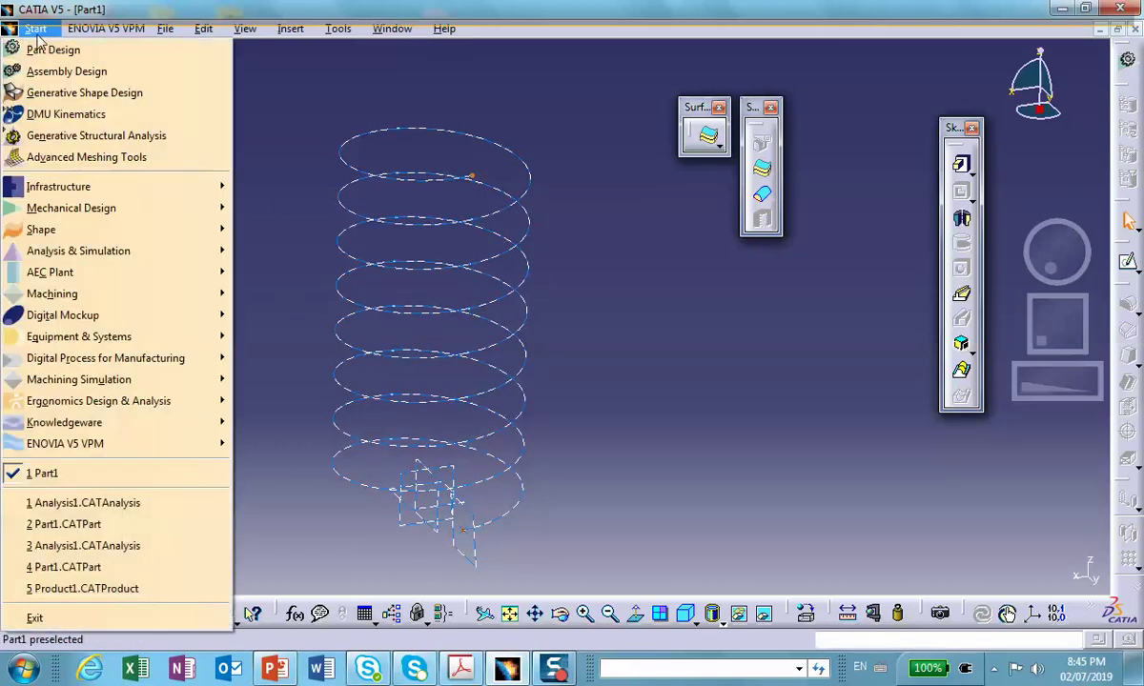
{"action": "left_click", "coordinate": [81, 138]}
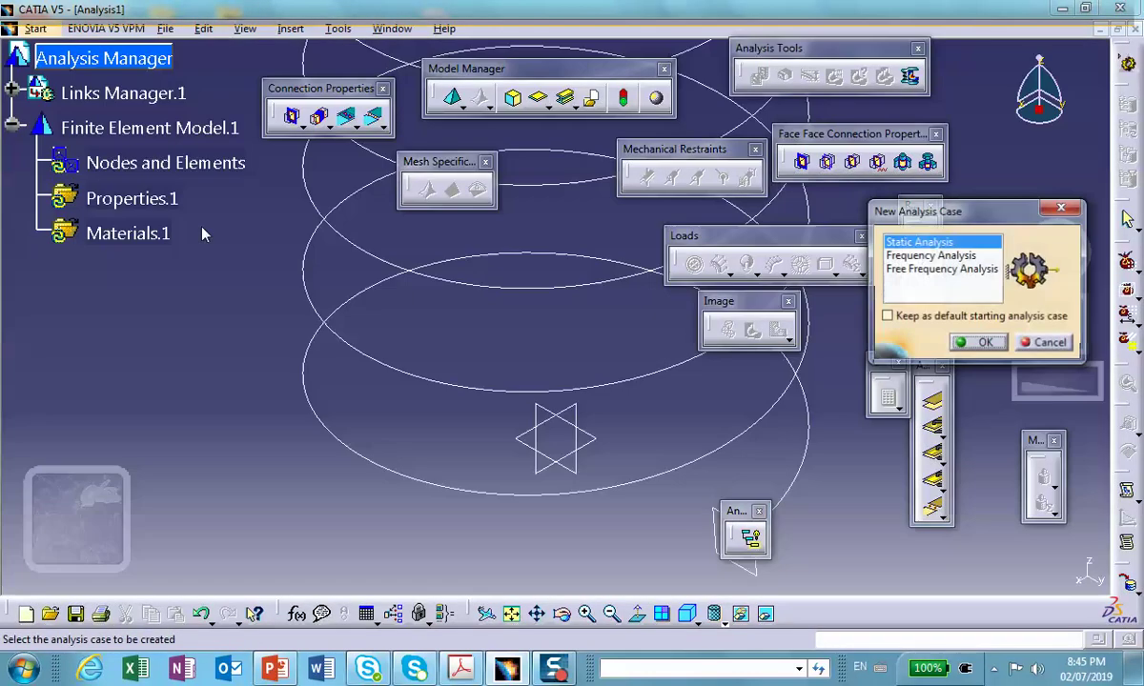
{"action": "left_click", "coordinate": [986, 344]}
{"action": "middle_click_drag", "start_coordinate": [391, 255], "coordinate": [383, 352]}
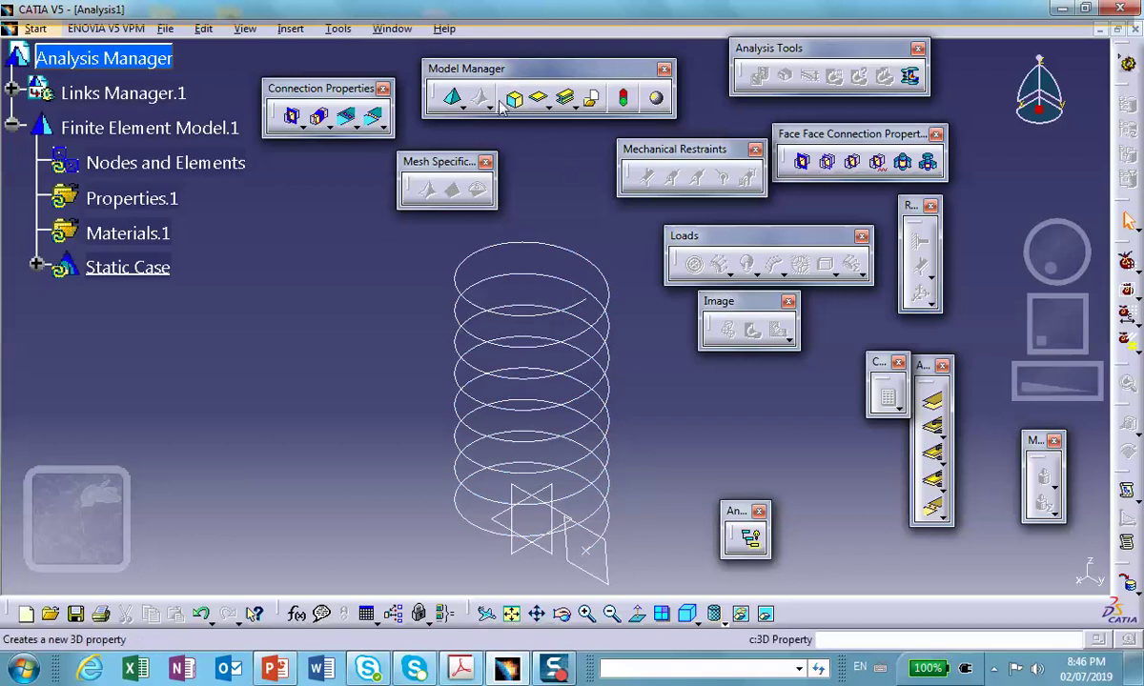
Start a Beam Mesher definition on Helix.1
{"action": "left_click", "coordinate": [463, 107]}
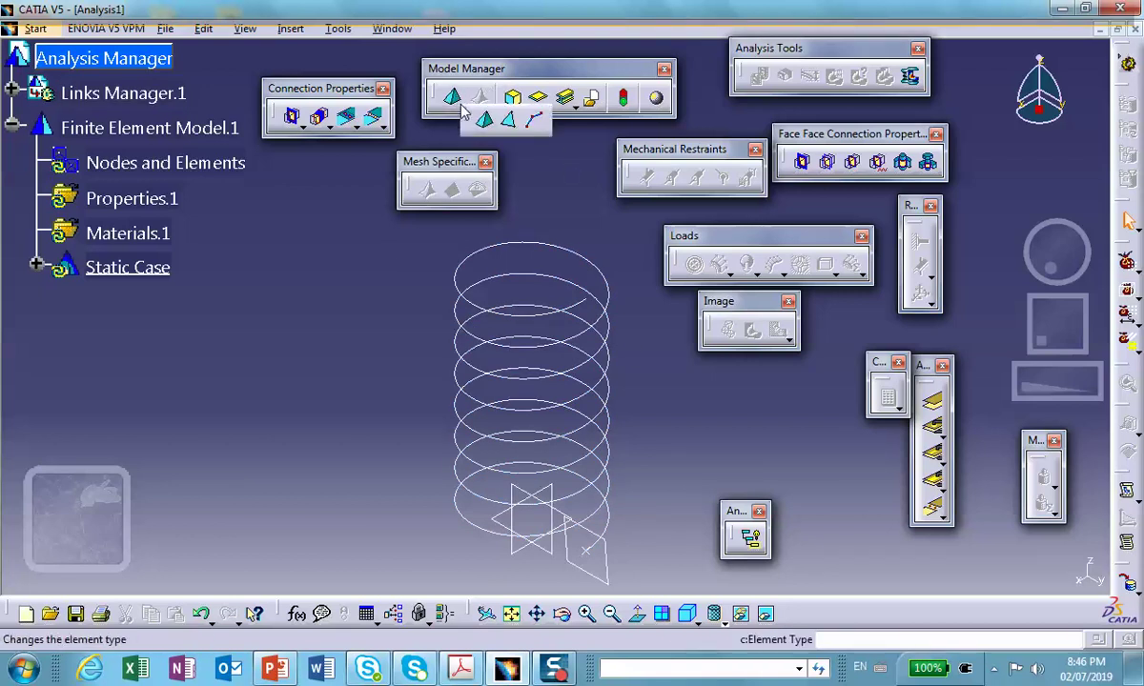
{"action": "left_click", "coordinate": [531, 124]}
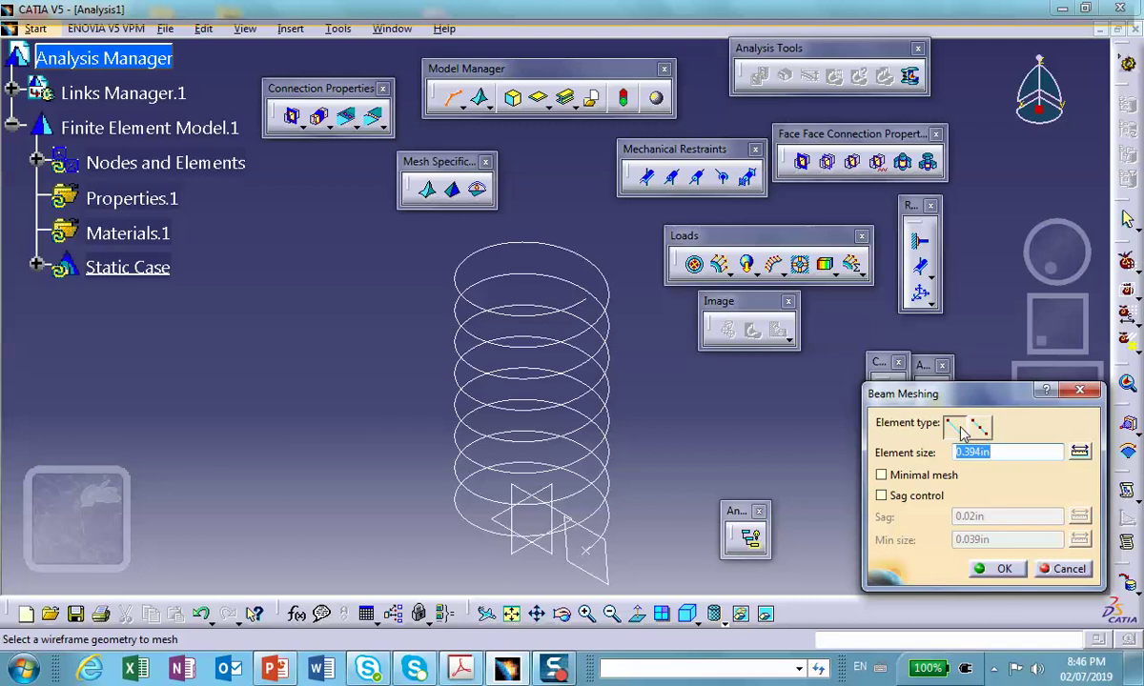
{"action": "left_click", "coordinate": [614, 302]}
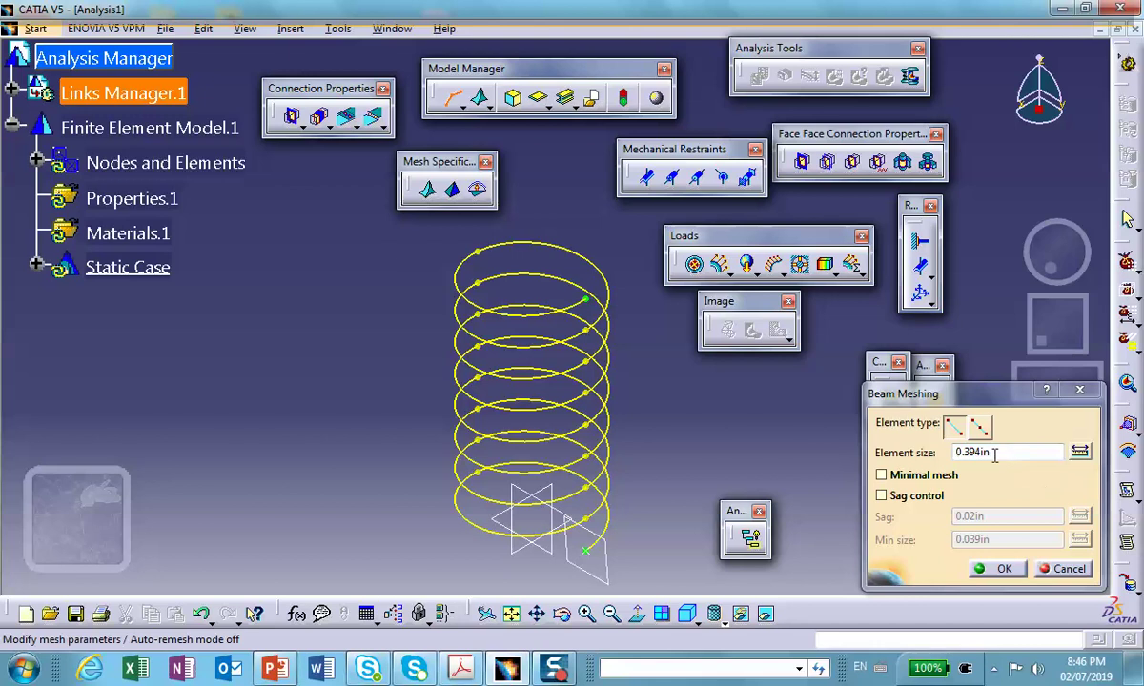
Confirm the beam mesh settings and display the updated mesh along the helix
{"action": "left_click", "coordinate": [1001, 569]}
{"action": "right_click", "coordinate": [126, 164]}
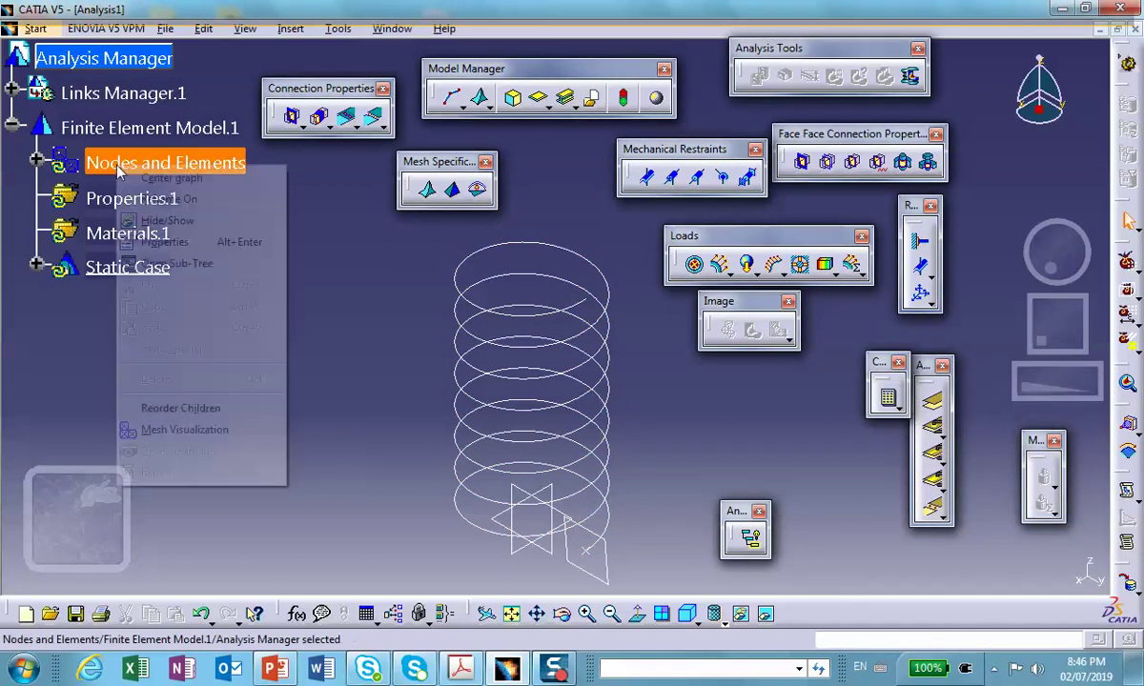
{"action": "left_click", "coordinate": [206, 431]}
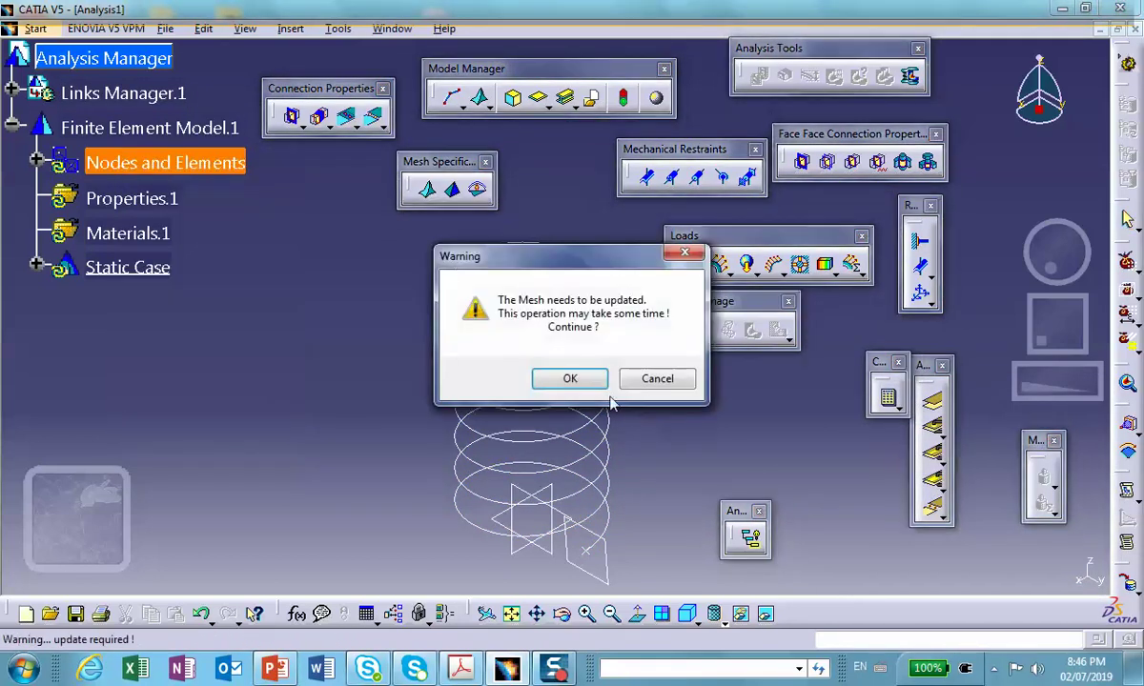
{"action": "left_click", "coordinate": [570, 376]}
{"action": "middle_click_drag", "start_coordinate": [641, 378], "coordinate": [634, 335]}
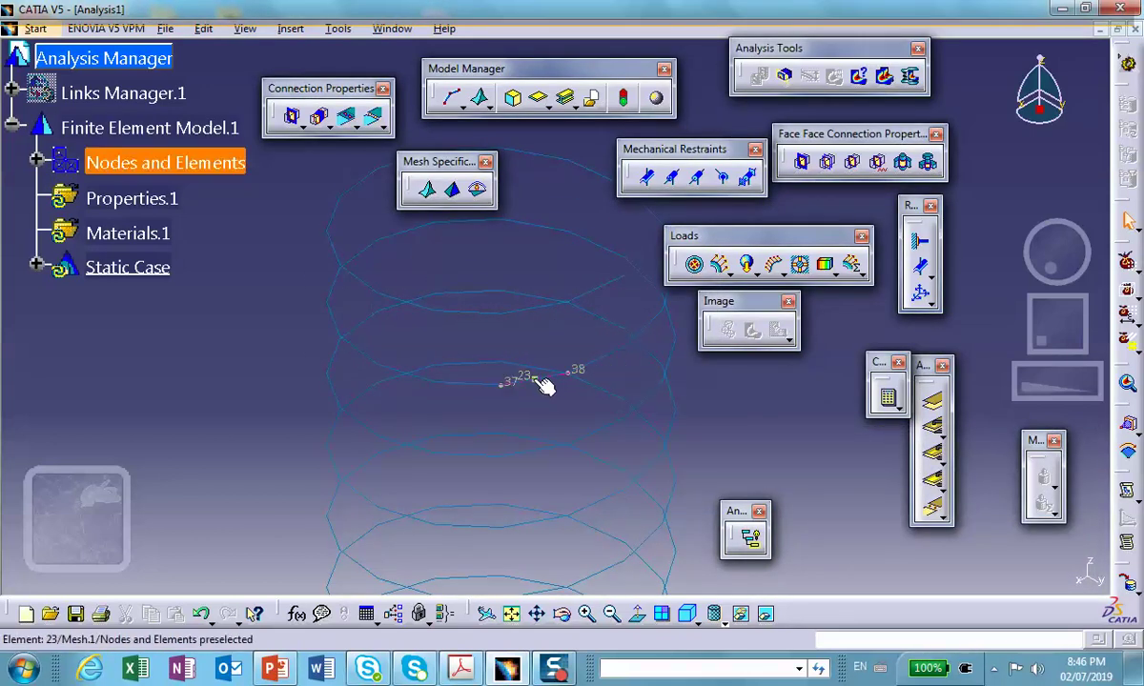
{"action": "middle_click_drag", "start_coordinate": [455, 385], "coordinate": [497, 482]}
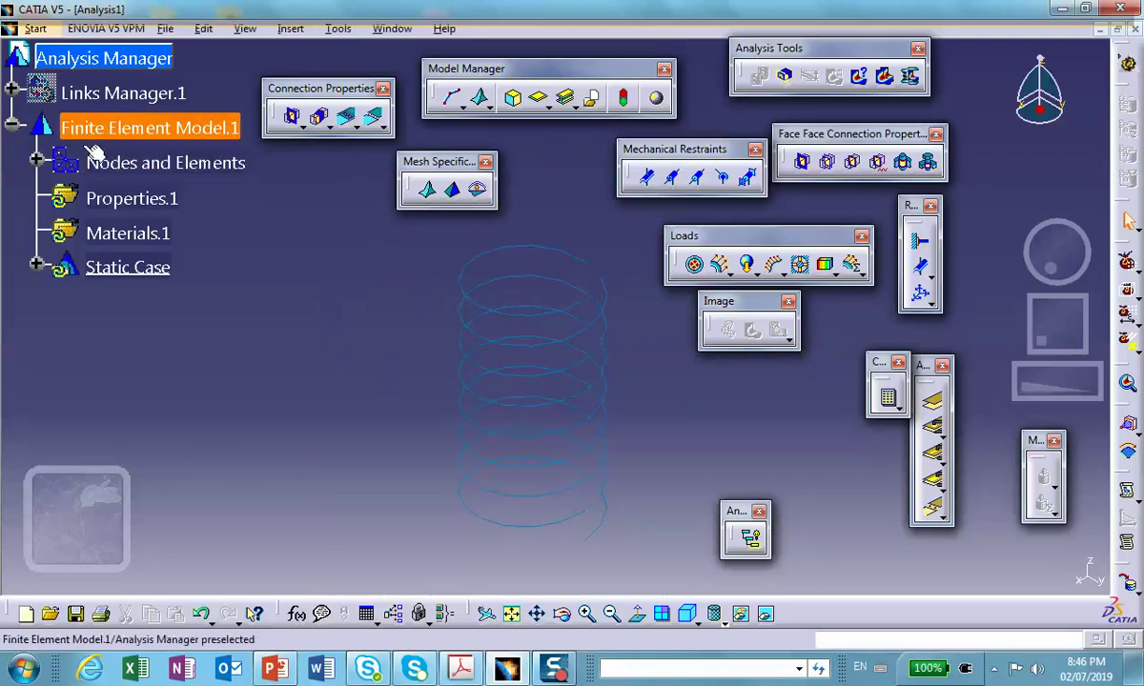
Re-edit 1D Mesh.1's settings, then refresh and zoom into the mesh visualization
{"action": "left_click", "coordinate": [37, 162]}
{"action": "double_click", "coordinate": [164, 207]}
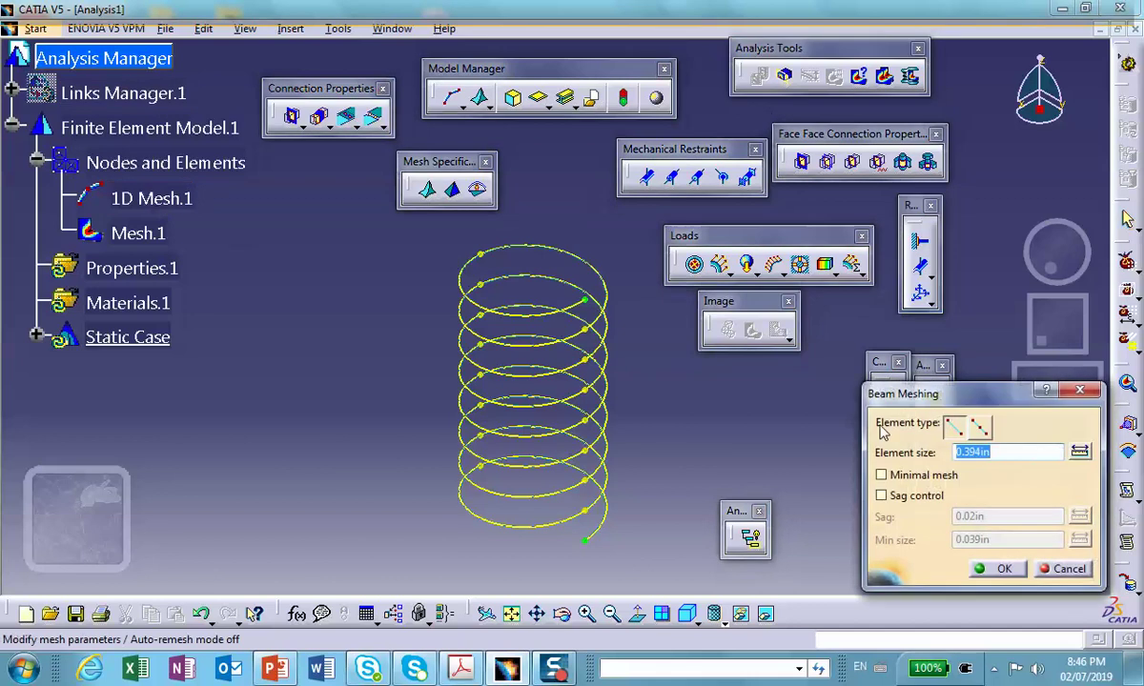
{"action": "type", "text": ".2"}
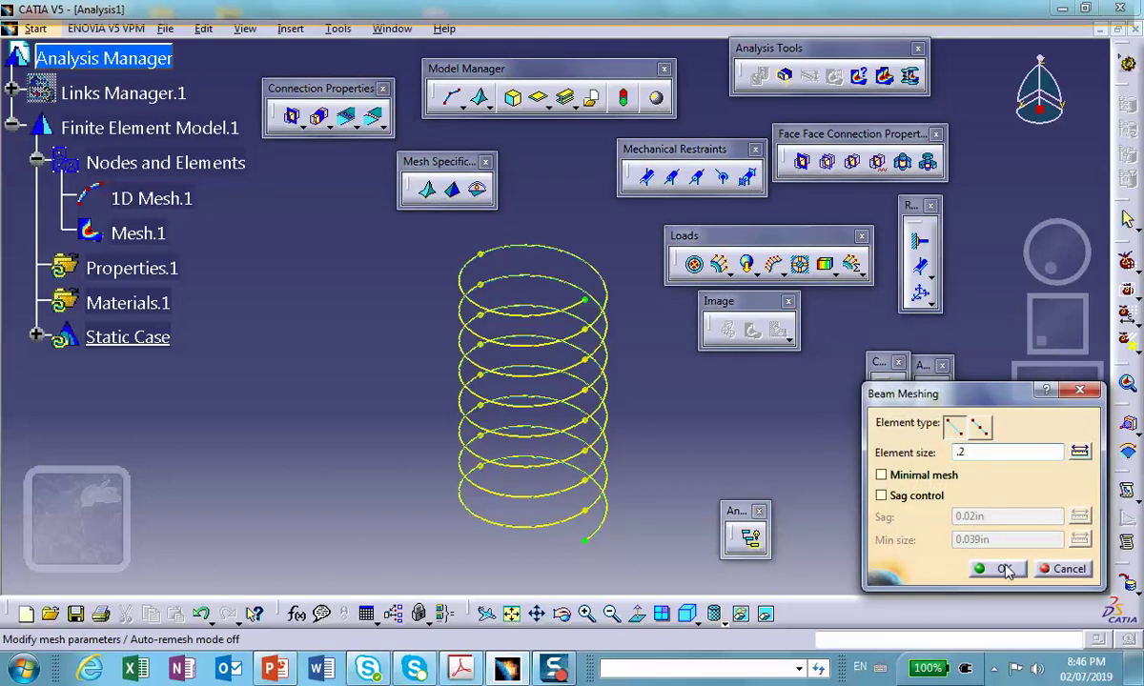
{"action": "left_click", "coordinate": [1005, 568]}
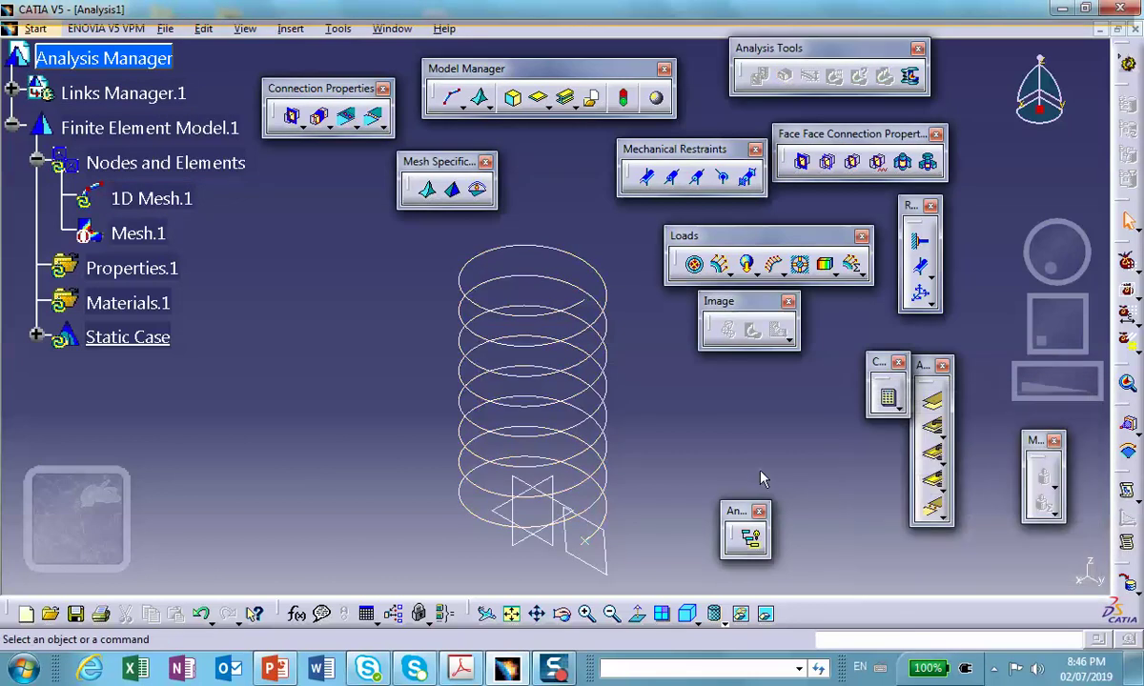
{"action": "right_click", "coordinate": [141, 167]}
{"action": "left_click", "coordinate": [212, 426]}
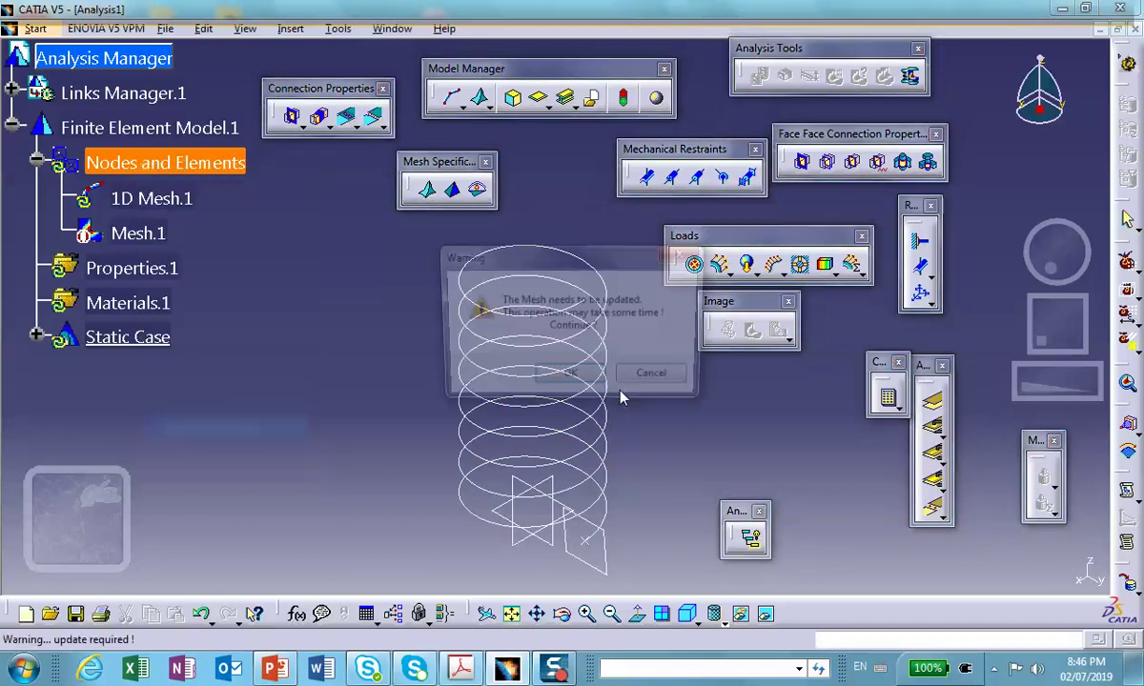
{"action": "left_click", "coordinate": [582, 379]}
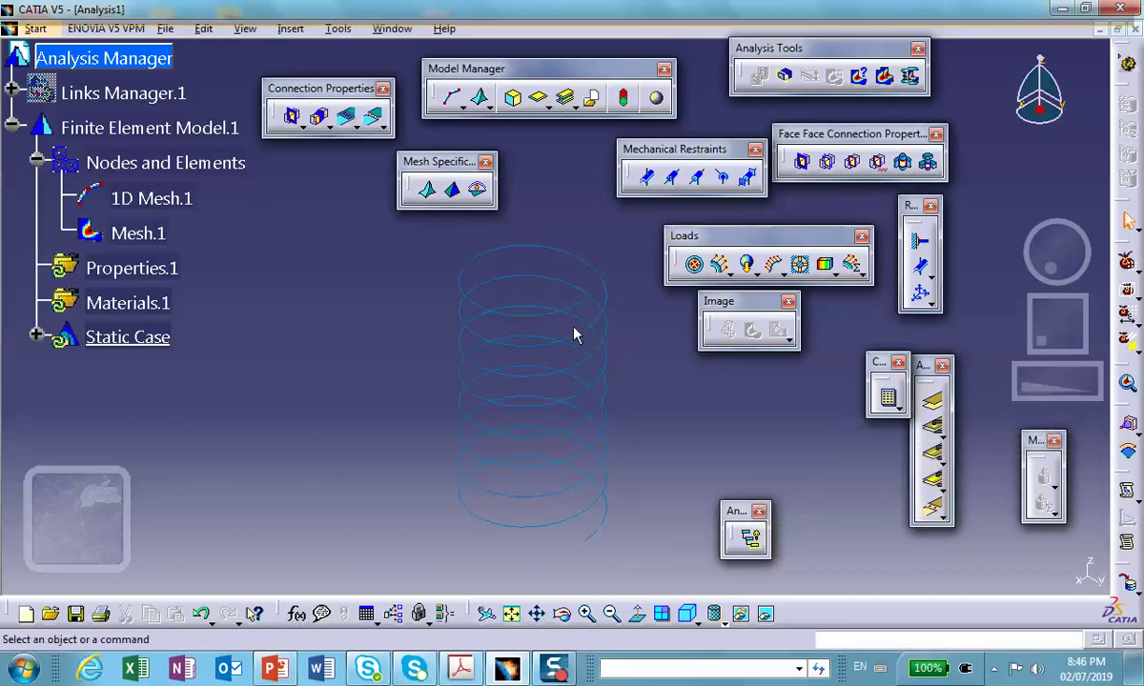
{"action": "middle_click_drag", "start_coordinate": [523, 358], "coordinate": [530, 311]}
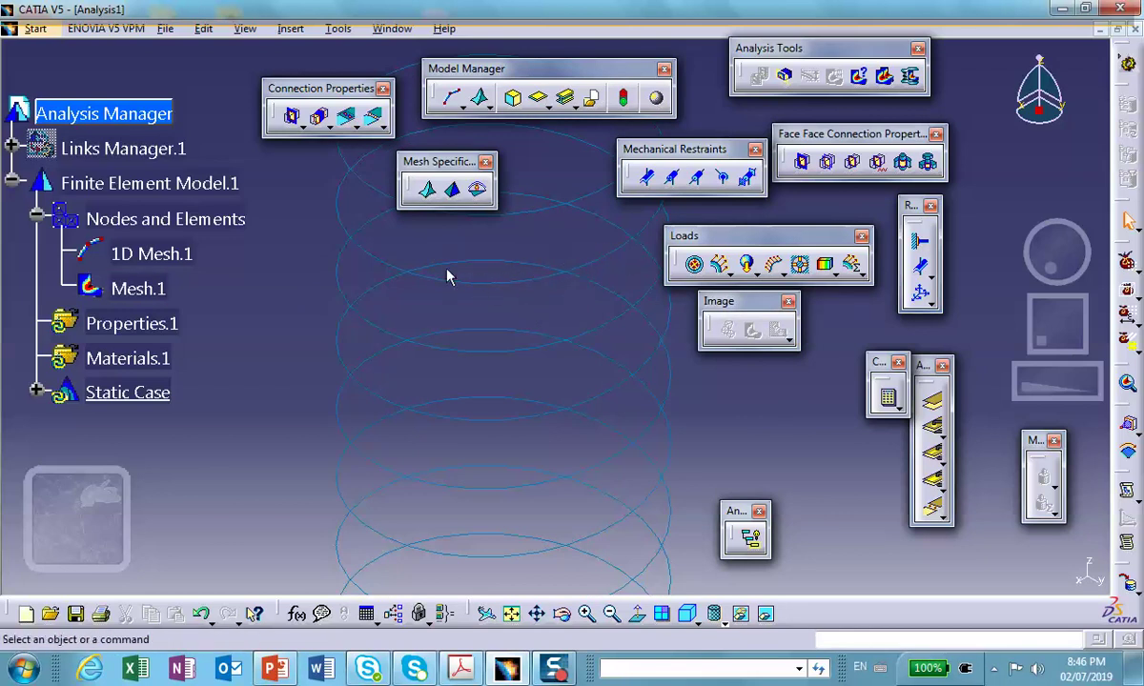
Deactivate Mesh.1's display and clamp the helix's top end vertex
{"action": "mouse_move", "coordinate": [551, 307]}
{"action": "middle_mouse_down"}
{"action": "mouse_move", "coordinate": [555, 403]}
{"action": "mouse_move", "coordinate": [539, 328]}
{"action": "mouse_move", "coordinate": [493, 462]}
{"action": "middle_mouse_up"}
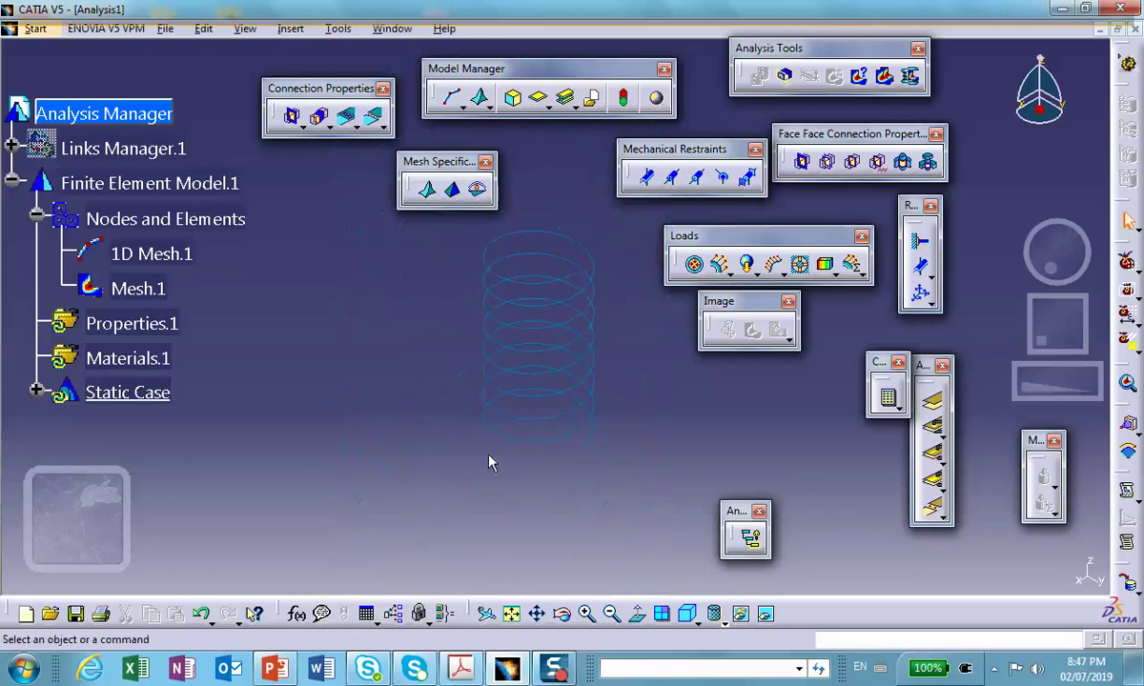
{"action": "right_click", "coordinate": [143, 288]}
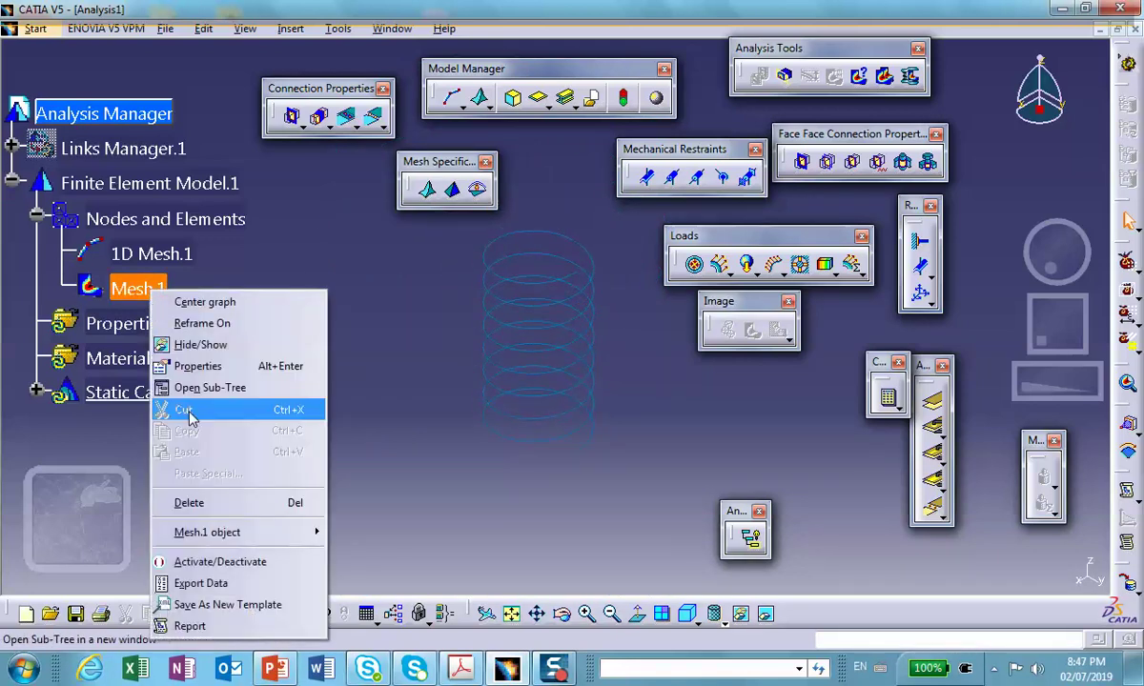
{"action": "left_click", "coordinate": [202, 562]}
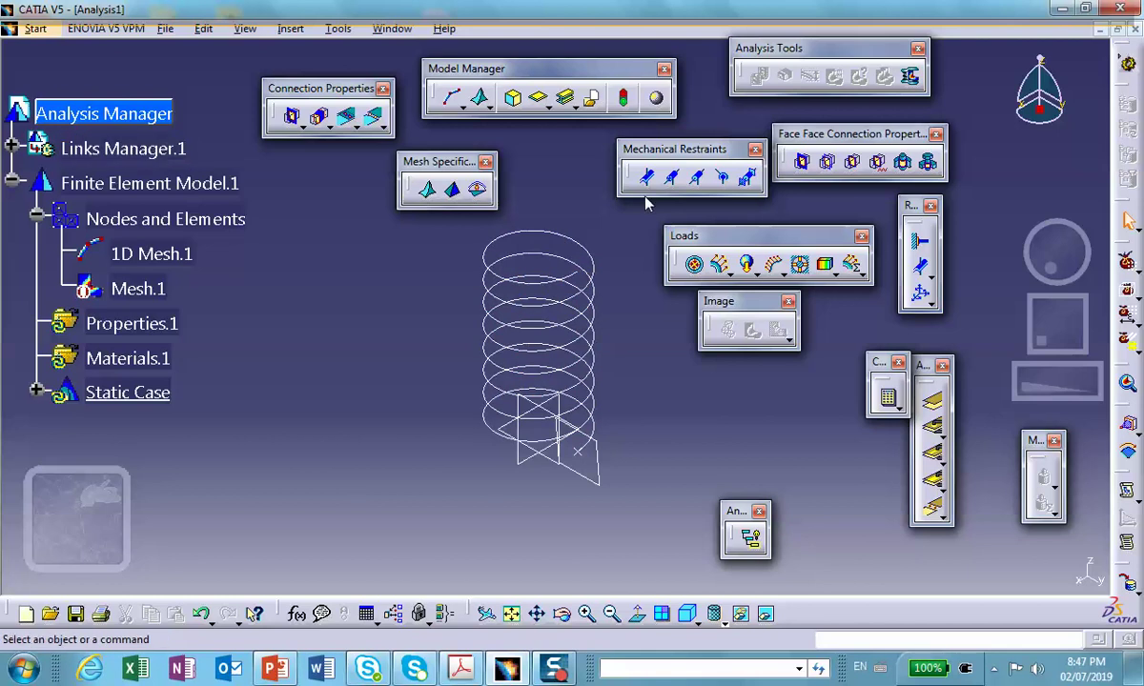
{"action": "middle_click_drag", "start_coordinate": [605, 183], "coordinate": [567, 182]}
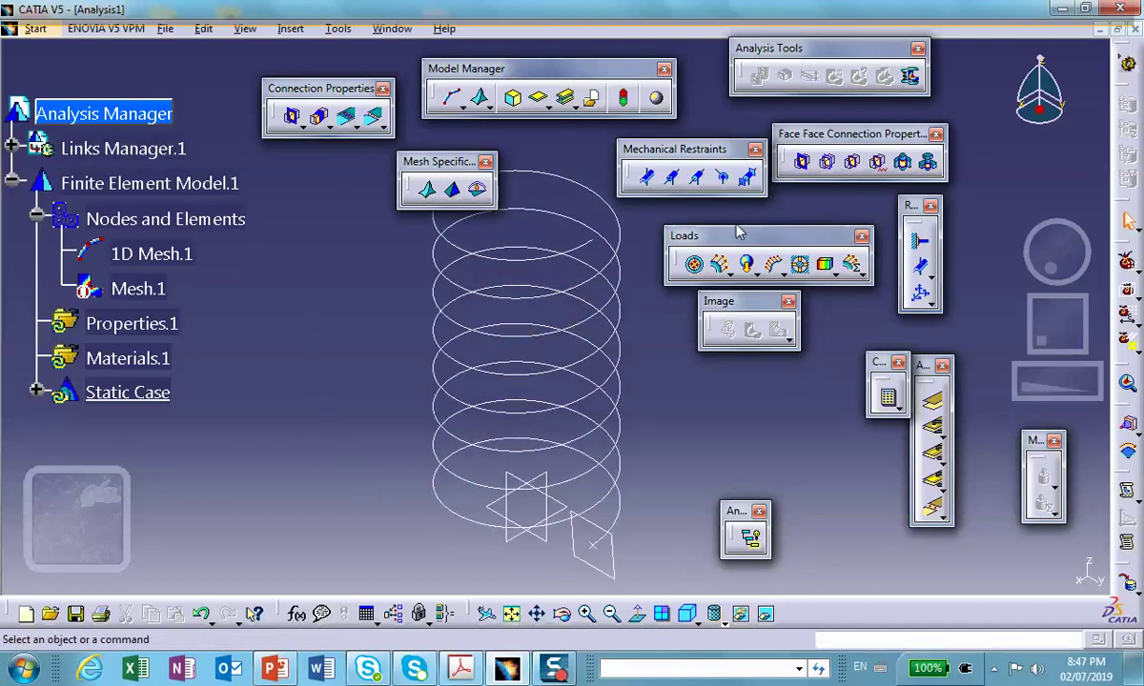
{"action": "left_click", "coordinate": [918, 241]}
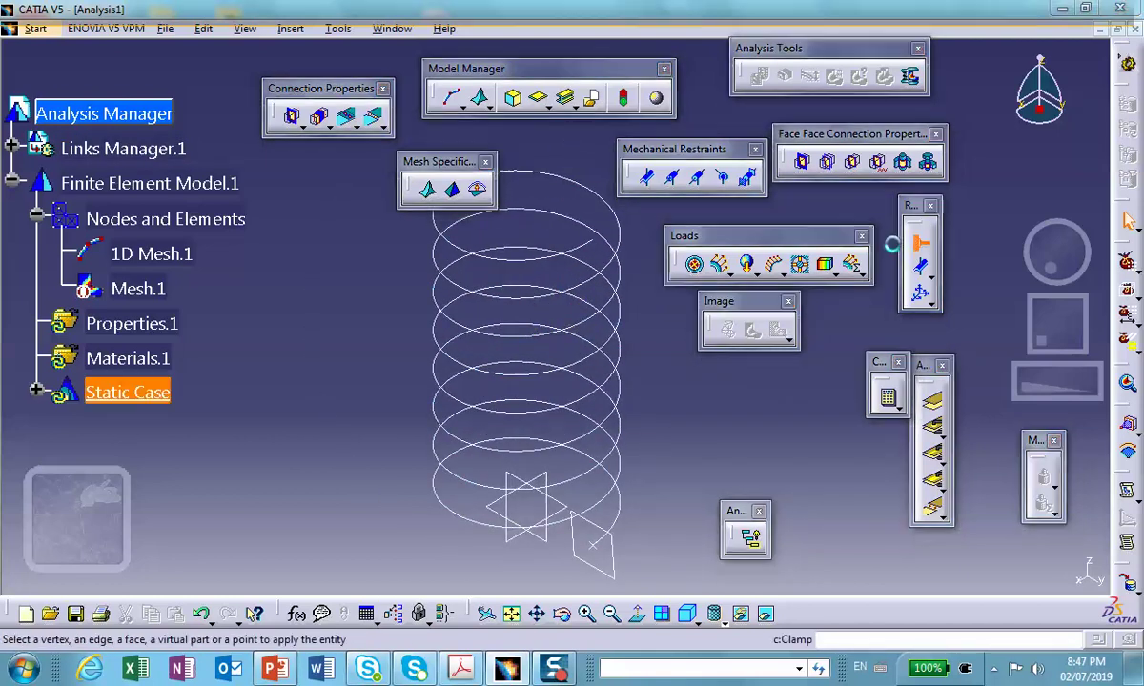
{"action": "left_click", "coordinate": [599, 243]}
{"action": "left_click", "coordinate": [931, 320]}
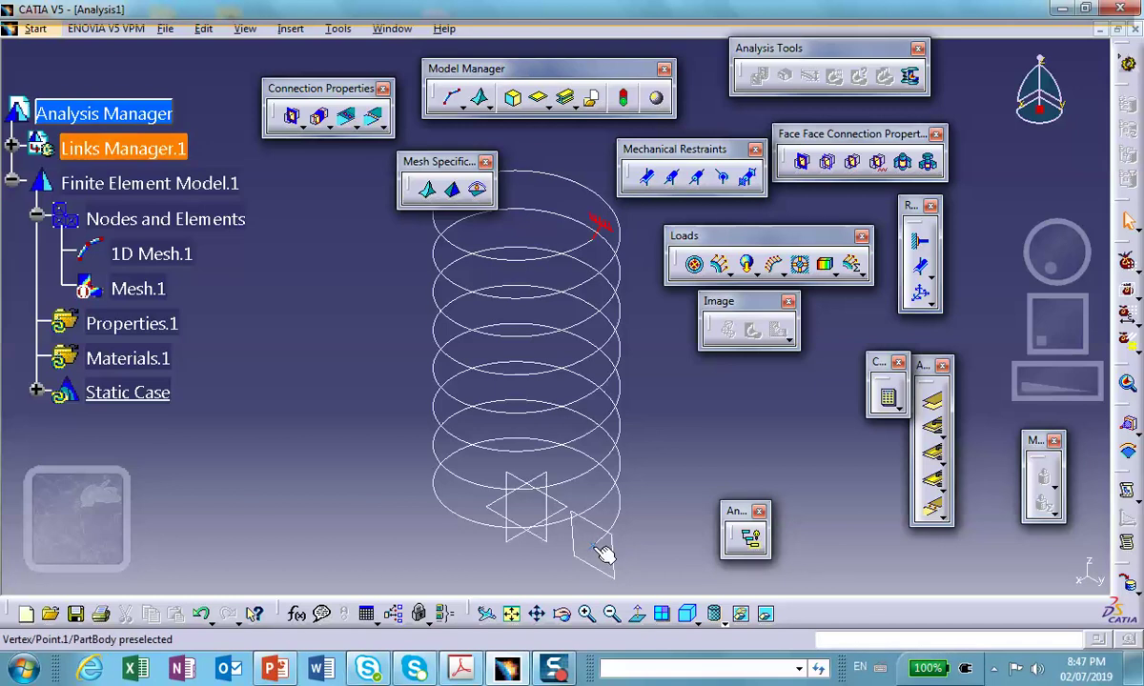
Hide the bottom end point and begin a Distributed Force definition
{"action": "right_click", "coordinate": [595, 552]}
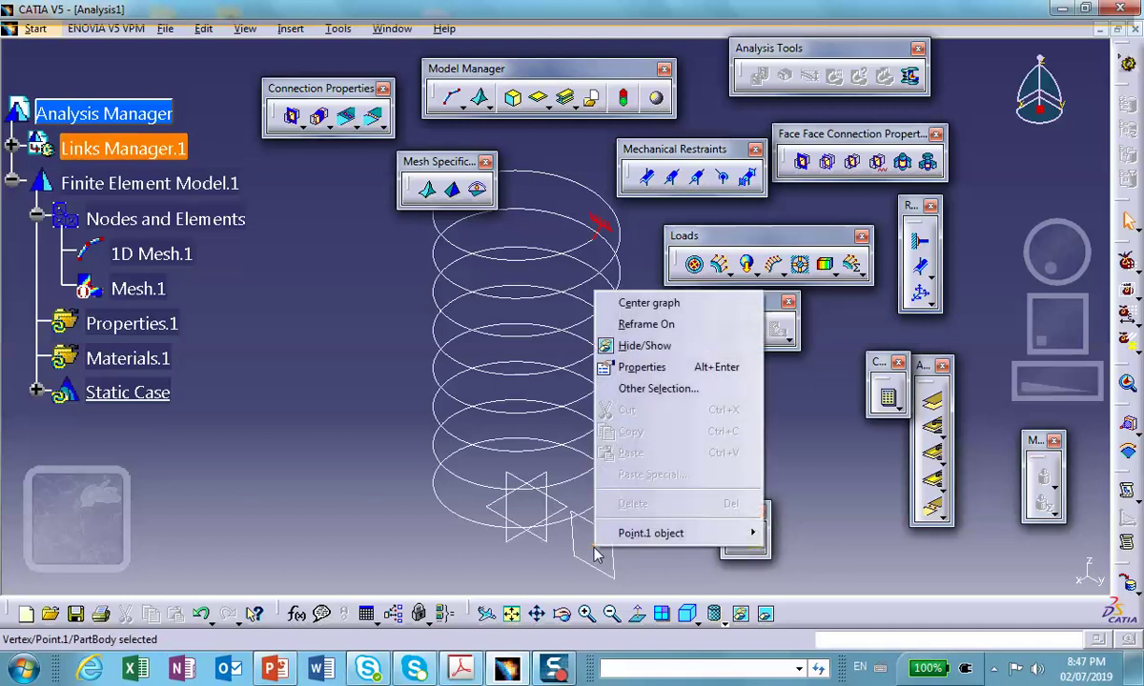
{"action": "left_click", "coordinate": [637, 345]}
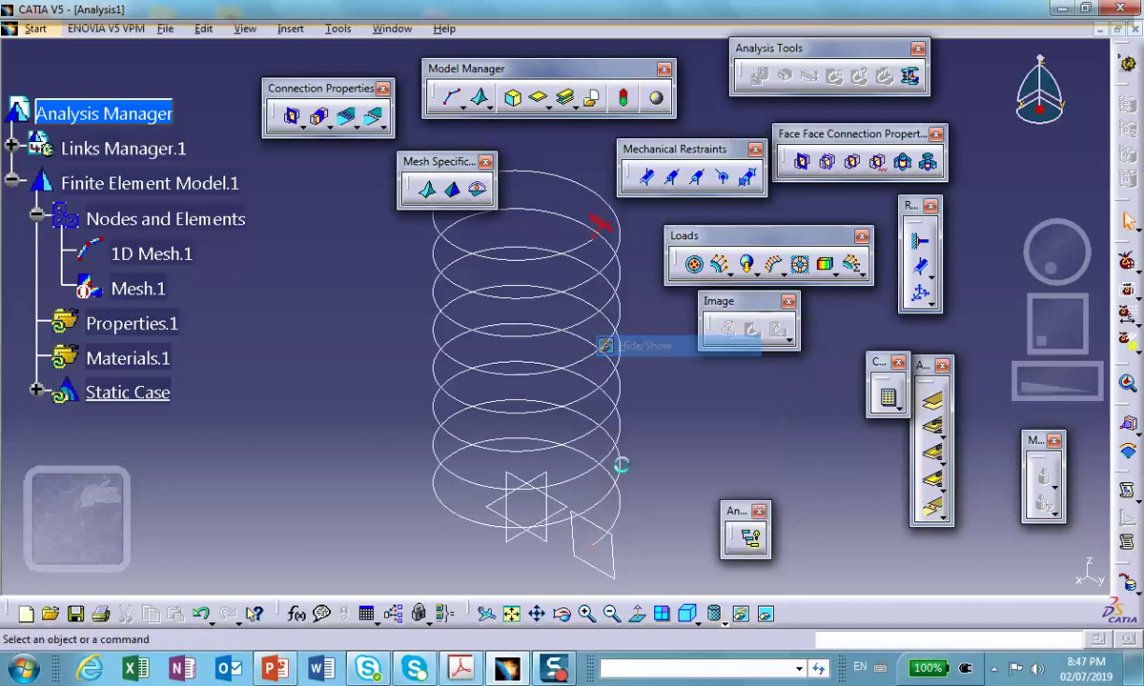
{"action": "left_click", "coordinate": [720, 267]}
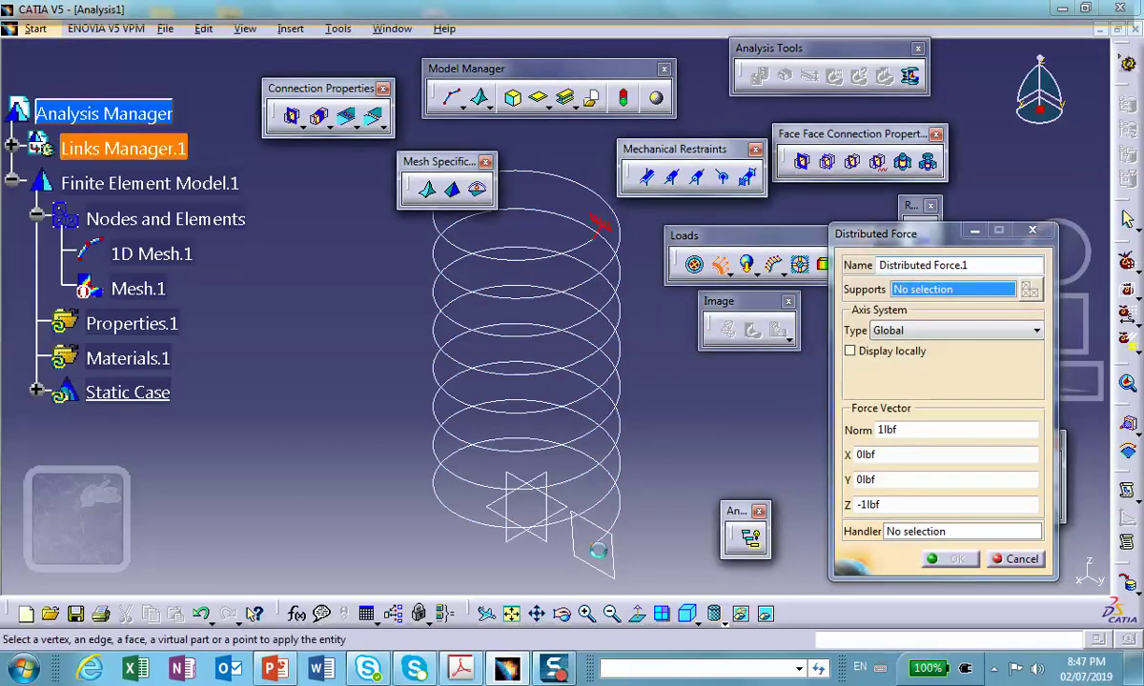
Apply a 100 lbf −Z distributed force on the bottom vertex, then begin a 1D property
{"action": "left_click", "coordinate": [593, 551]}
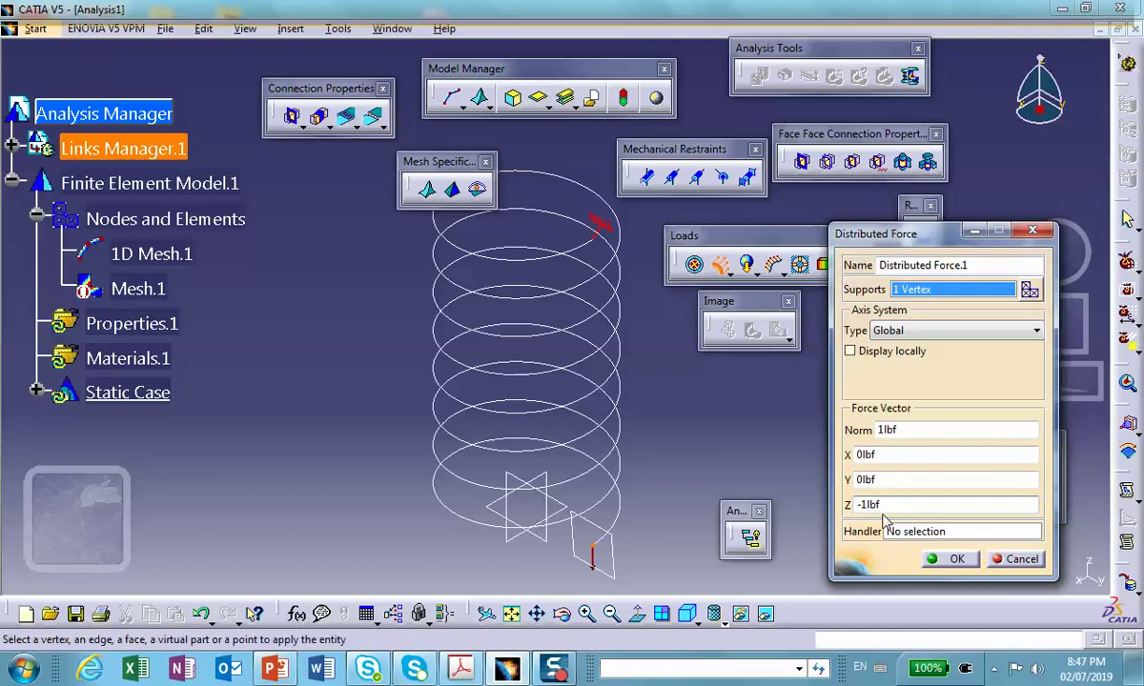
{"action": "type", "text": "00"}
{"action": "key", "text": "Return"}
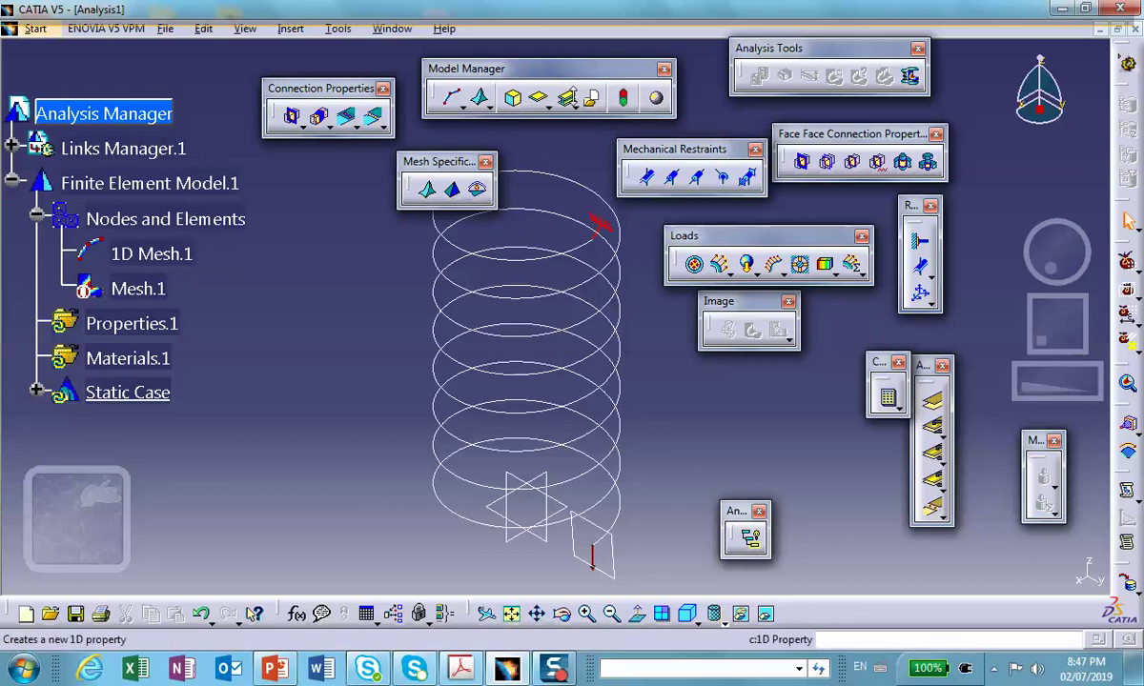
{"action": "left_click", "coordinate": [567, 100]}
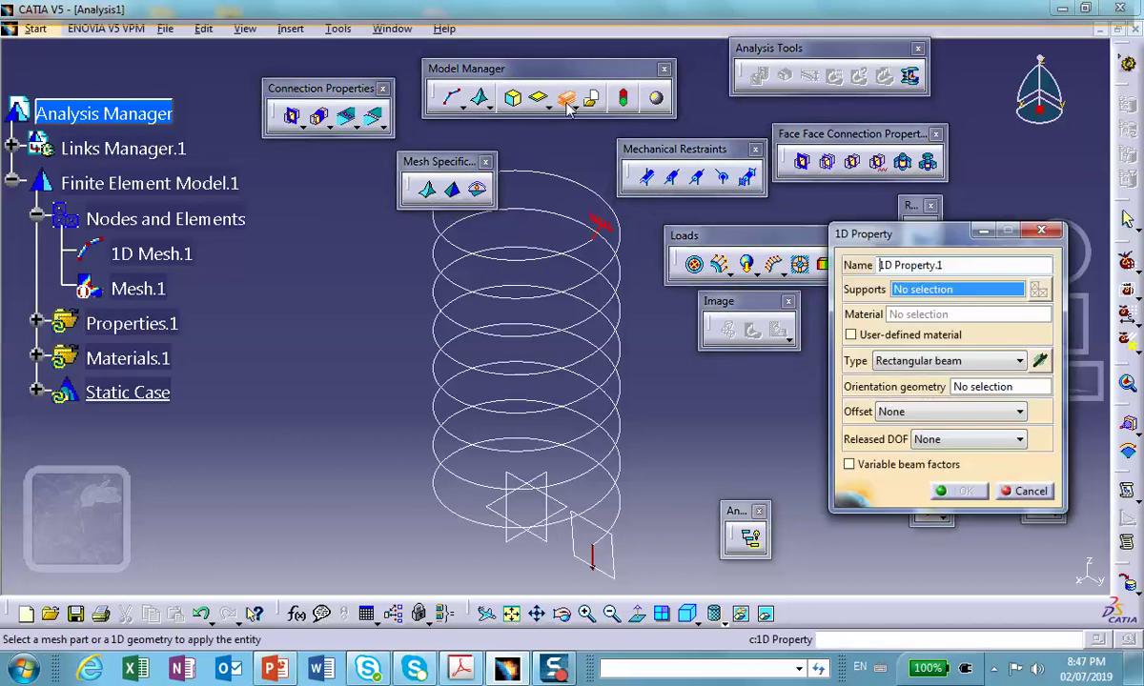
Assign the helix a cylindrical beam 1D property with radius 0.25
{"action": "left_click", "coordinate": [622, 330]}
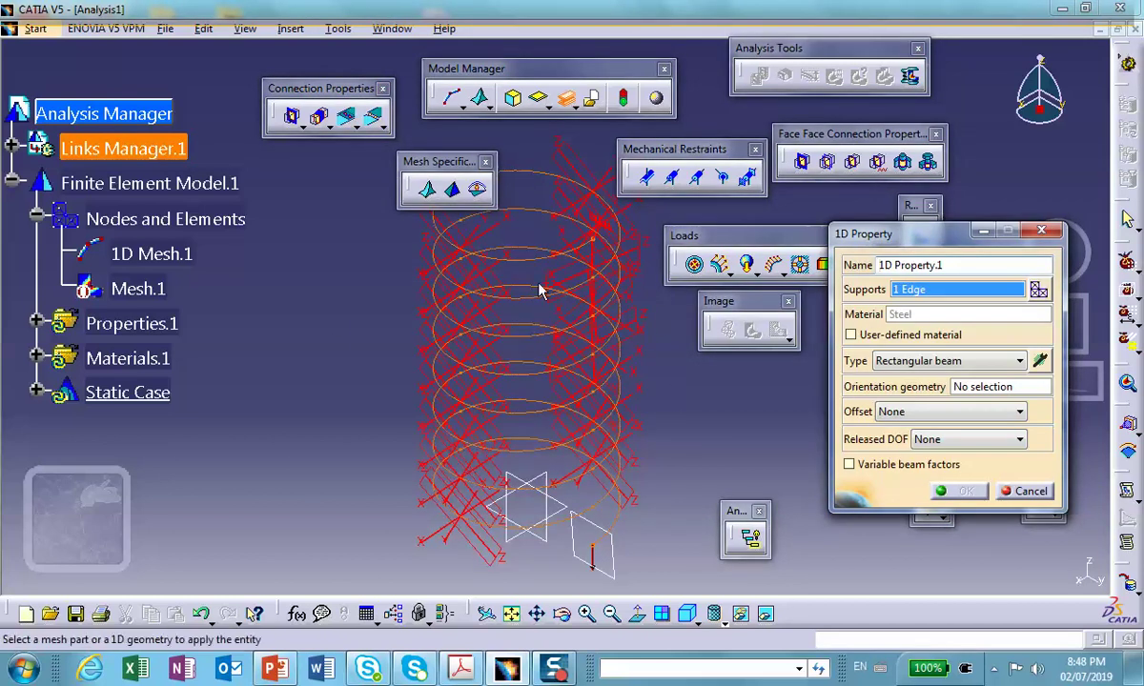
{"action": "left_click", "coordinate": [1020, 362]}
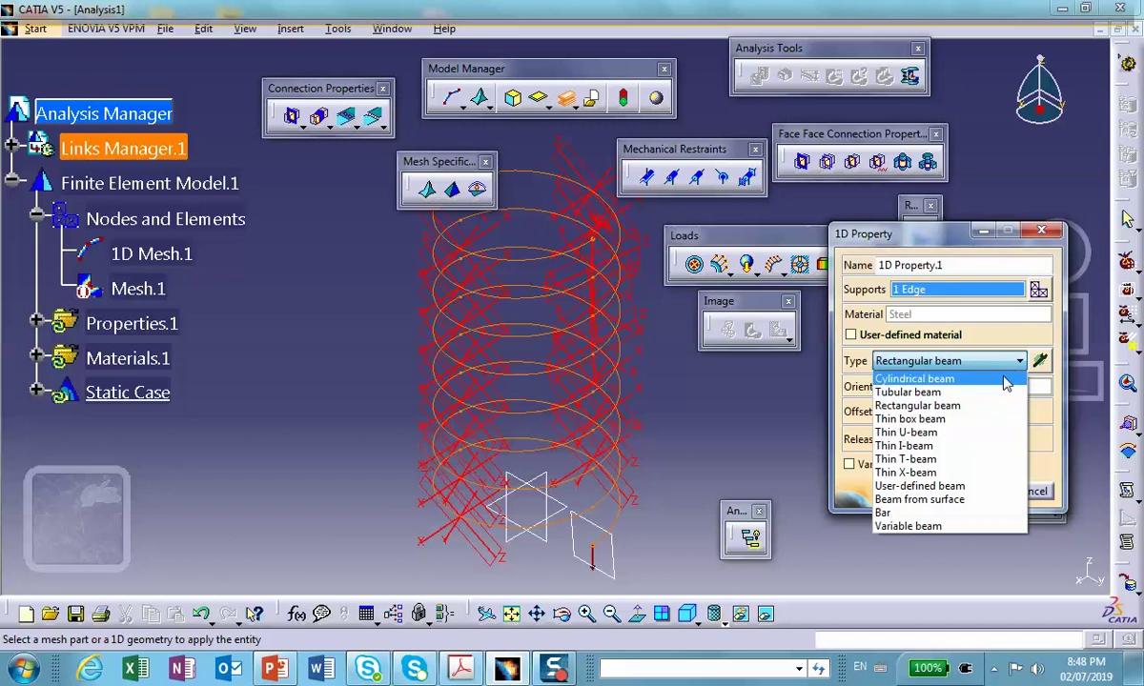
{"action": "left_click", "coordinate": [1003, 382]}
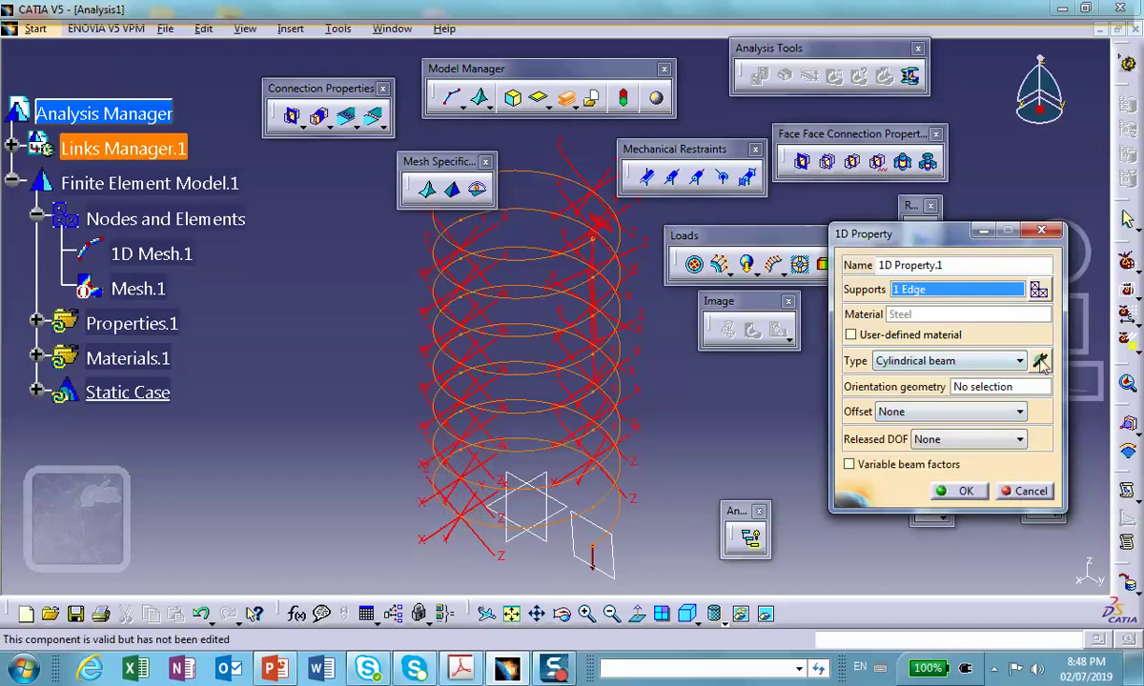
{"action": "left_click", "coordinate": [1039, 361]}
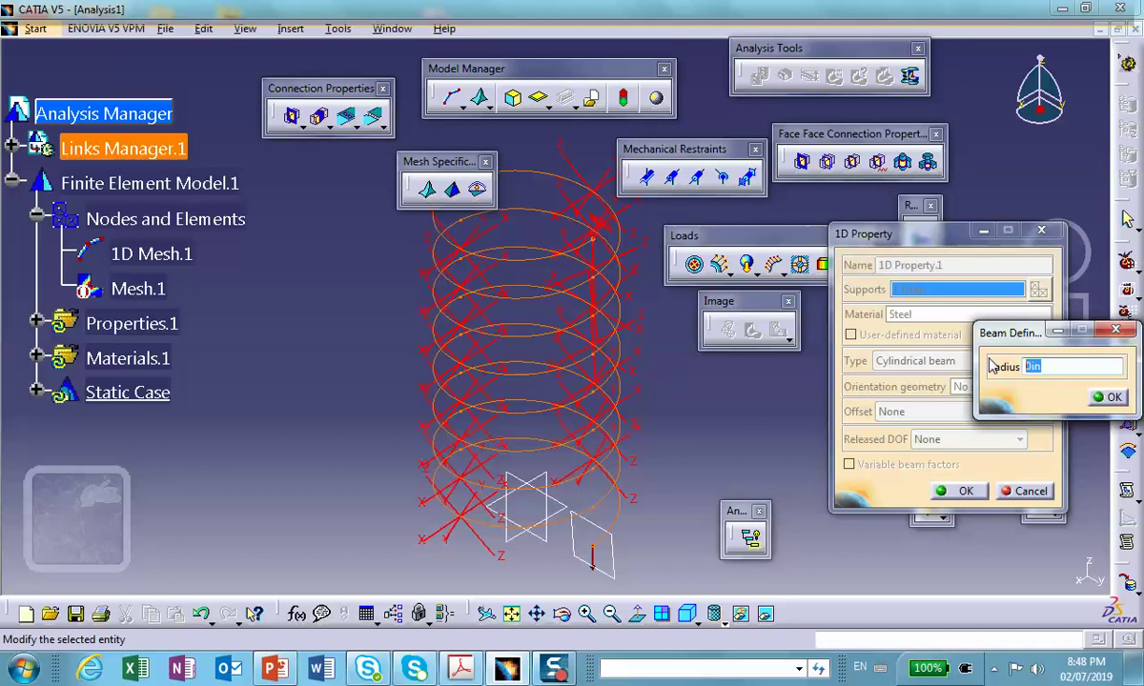
{"action": "left_click", "coordinate": [1106, 399]}
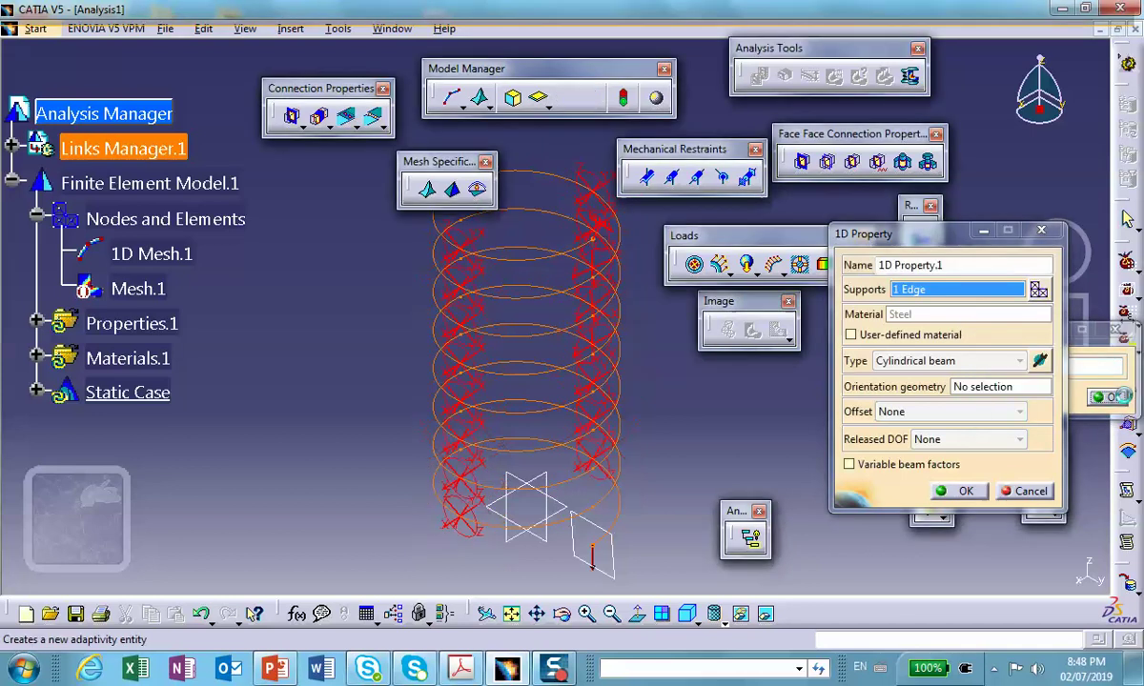
{"action": "left_click", "coordinate": [963, 491]}
{"action": "middle_click_drag", "start_coordinate": [664, 396], "coordinate": [582, 179]}
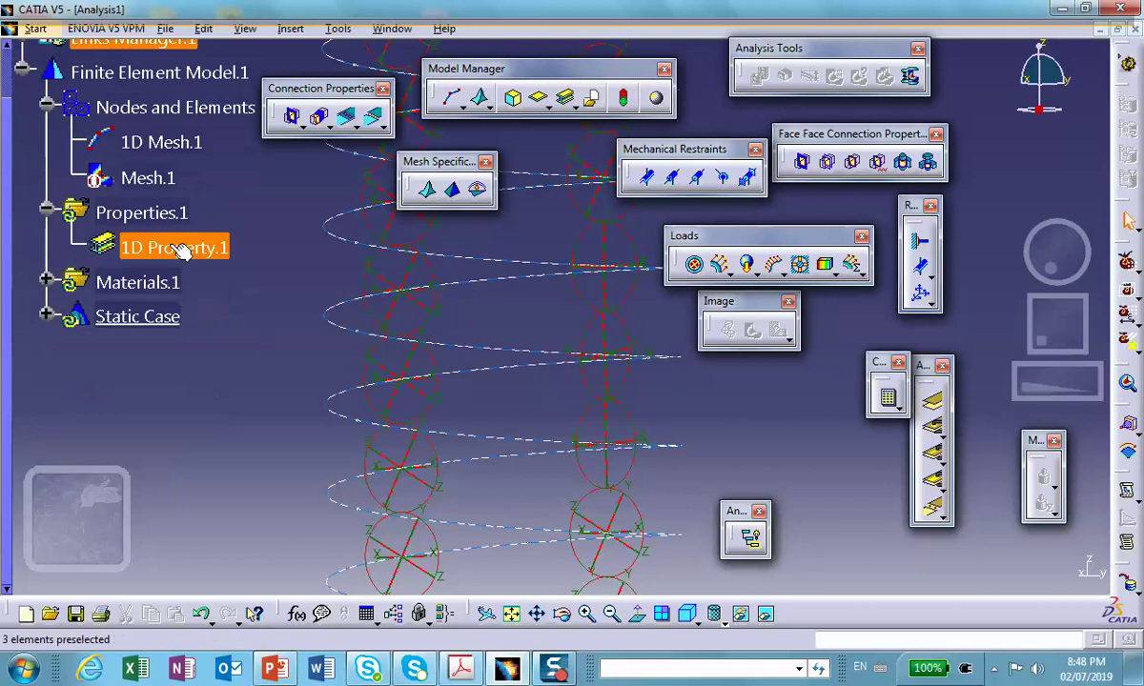
Change 1D Property.1's beam radius to 0.125 and reframe the whole spring
{"action": "left_click", "coordinate": [625, 359]}
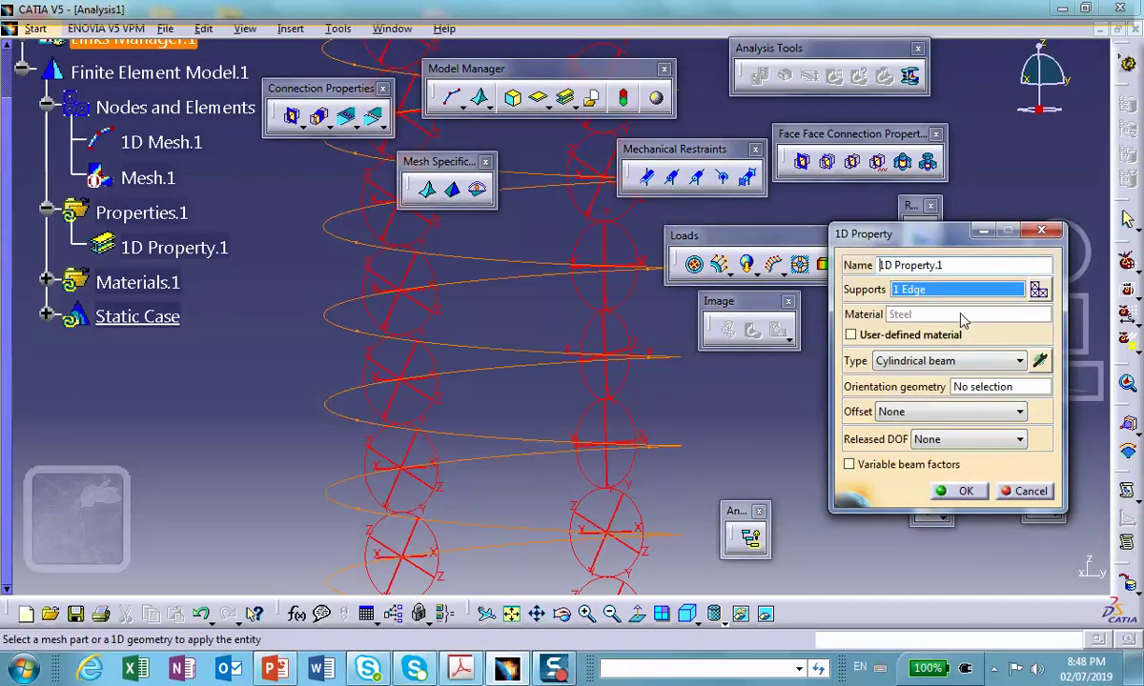
{"action": "left_click", "coordinate": [1040, 360]}
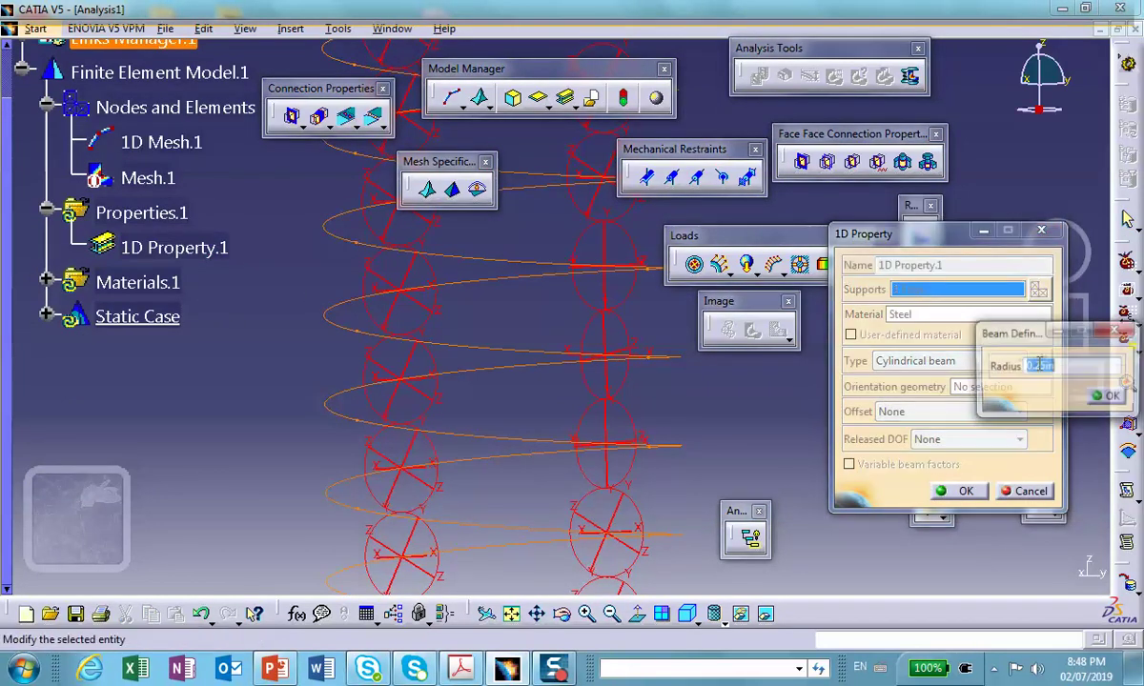
{"action": "type", "text": "."}
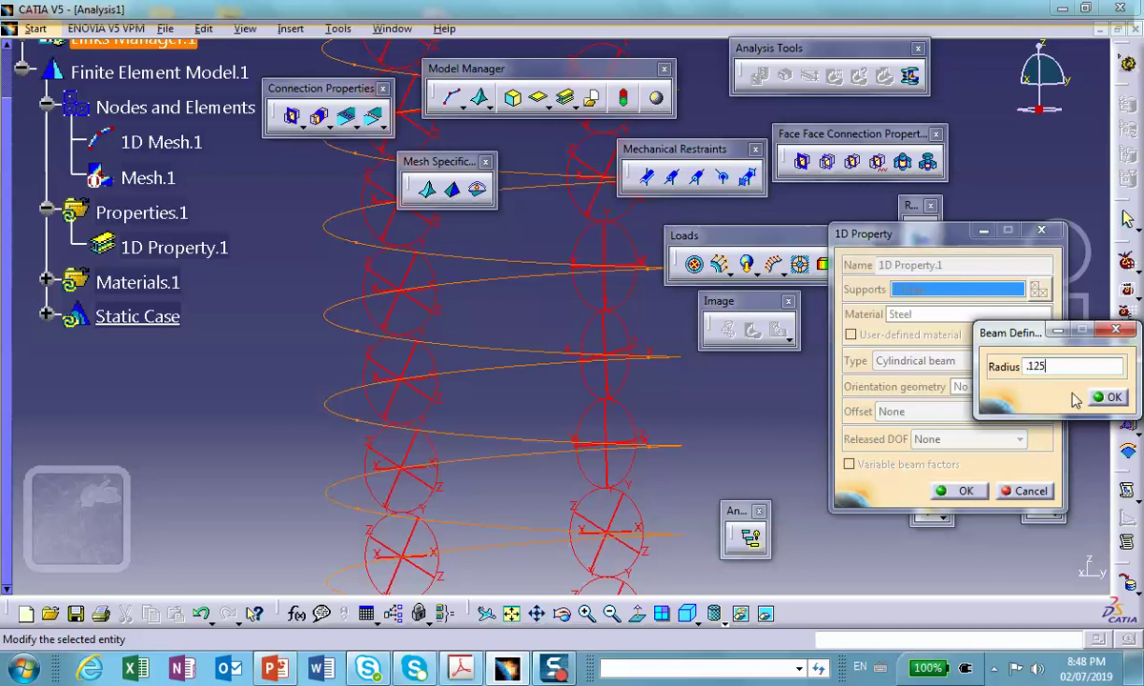
{"action": "left_click", "coordinate": [1111, 397]}
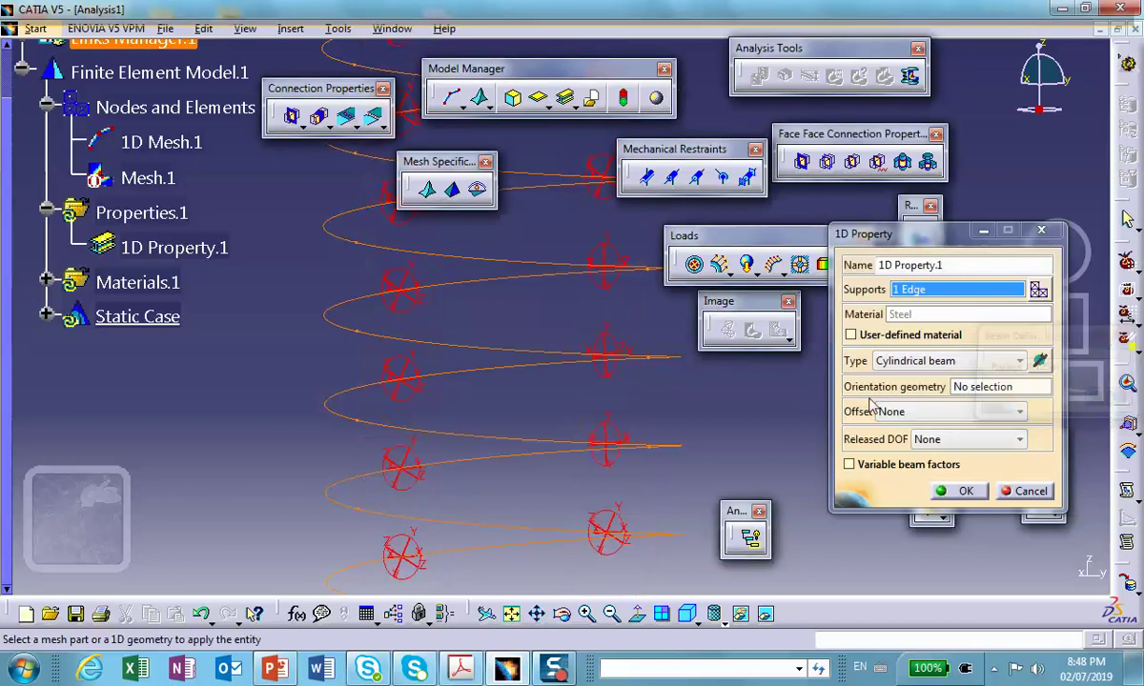
{"action": "left_click", "coordinate": [958, 491]}
{"action": "middle_click_drag", "start_coordinate": [630, 392], "coordinate": [632, 207]}
{"action": "middle_click_drag", "start_coordinate": [680, 493], "coordinate": [448, 319]}
{"action": "middle_click_drag", "start_coordinate": [572, 332], "coordinate": [542, 300]}
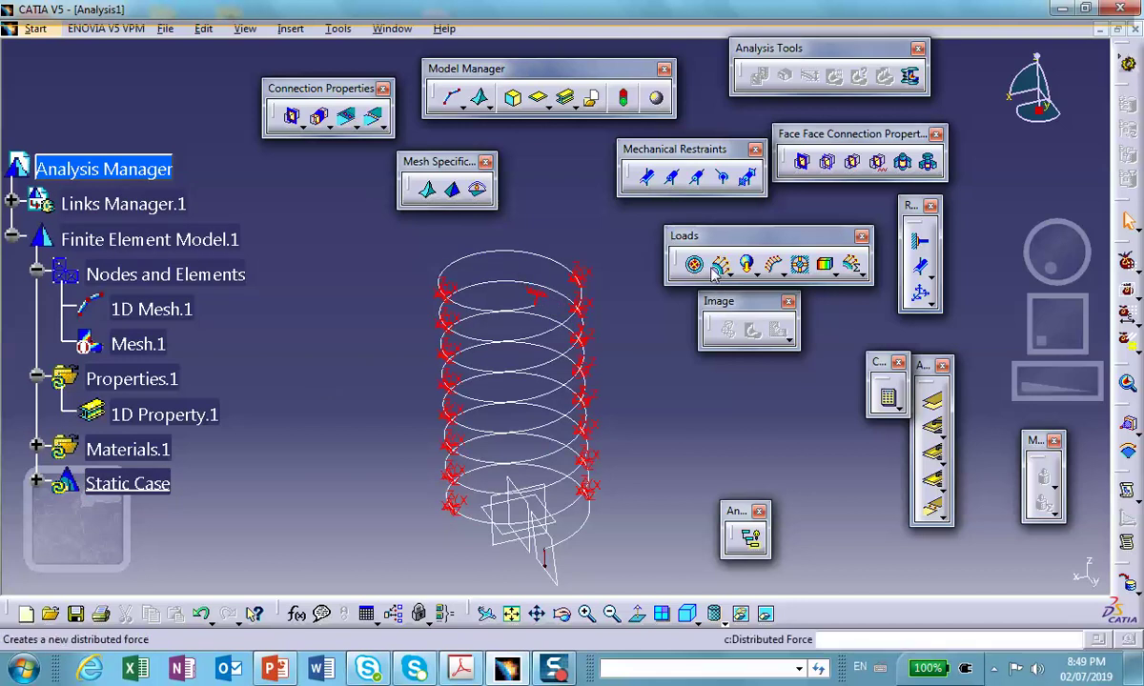
Compute the static case, then display and animate the spring's deformed shape
{"action": "left_click", "coordinate": [888, 399]}
{"action": "left_click", "coordinate": [994, 562]}
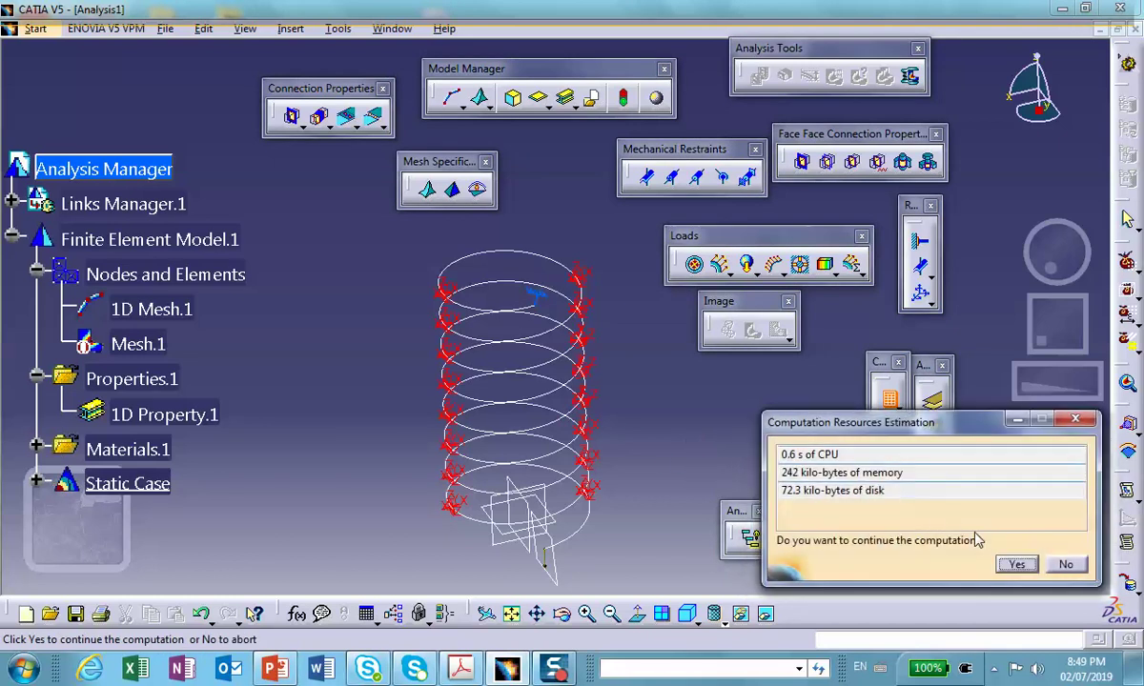
{"action": "left_click", "coordinate": [1016, 565]}
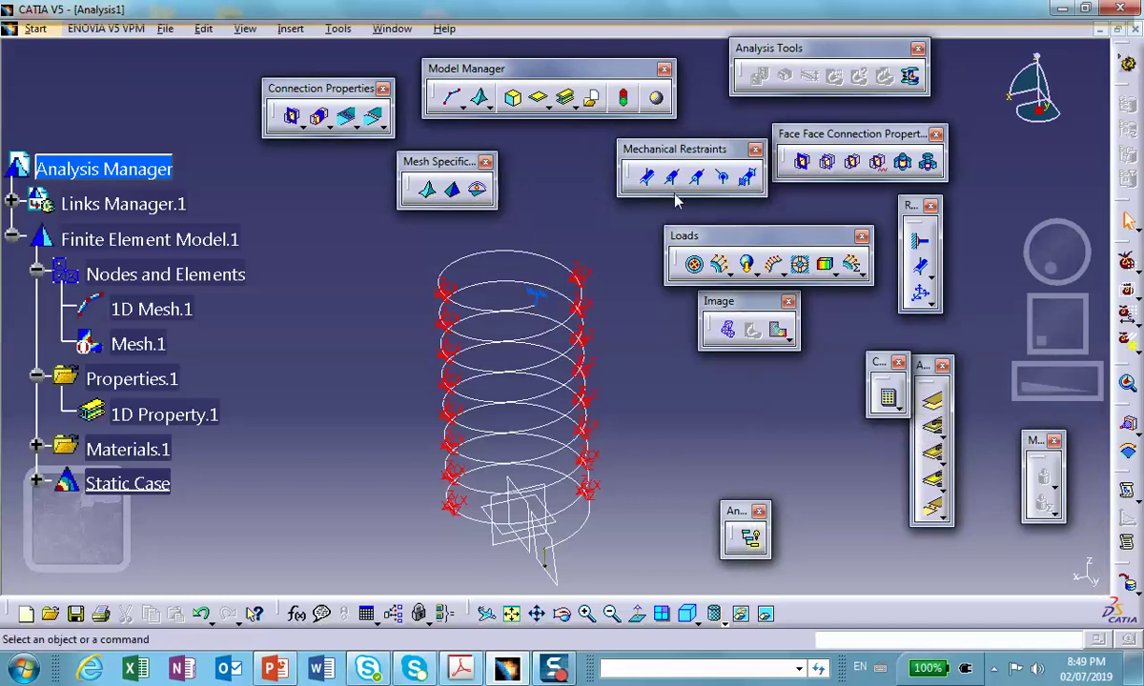
{"action": "left_click", "coordinate": [726, 329]}
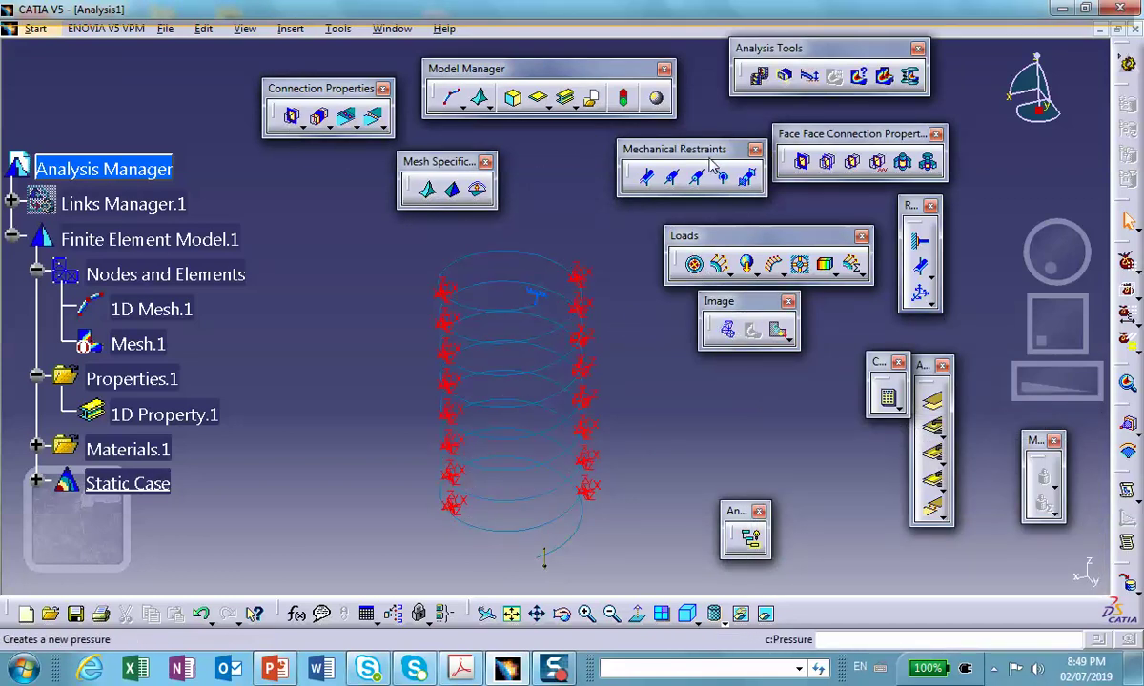
{"action": "left_click", "coordinate": [760, 75]}
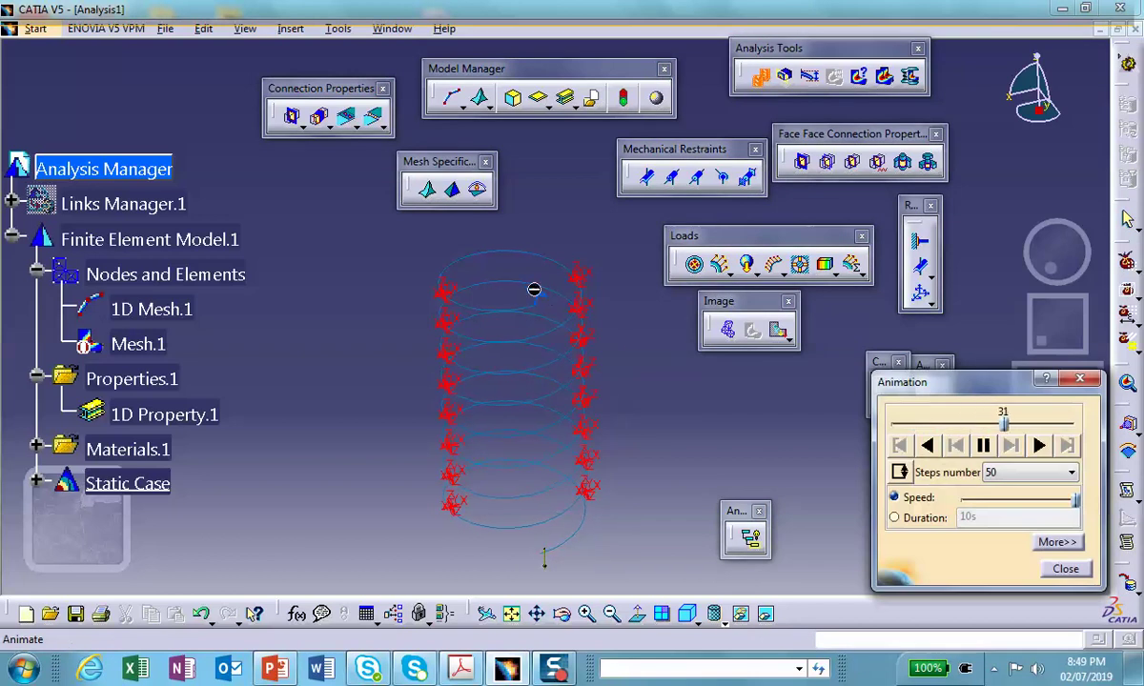
Close the animation and apply a new deformation amplification factor
{"action": "left_click", "coordinate": [1065, 570]}
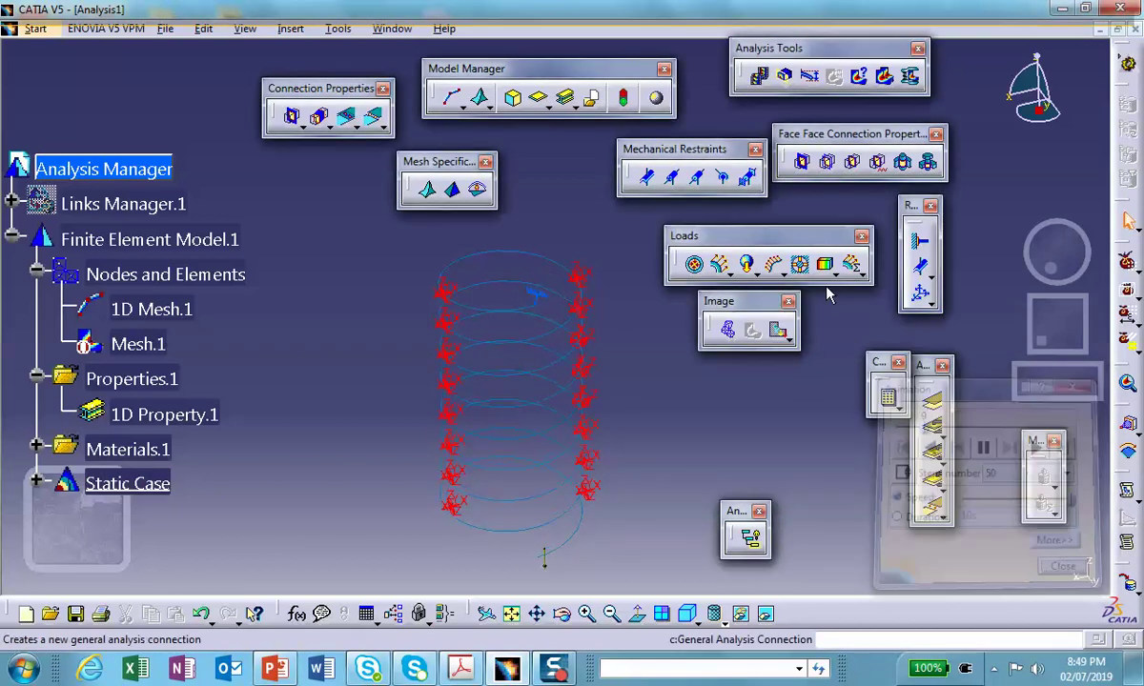
{"action": "left_click", "coordinate": [809, 76]}
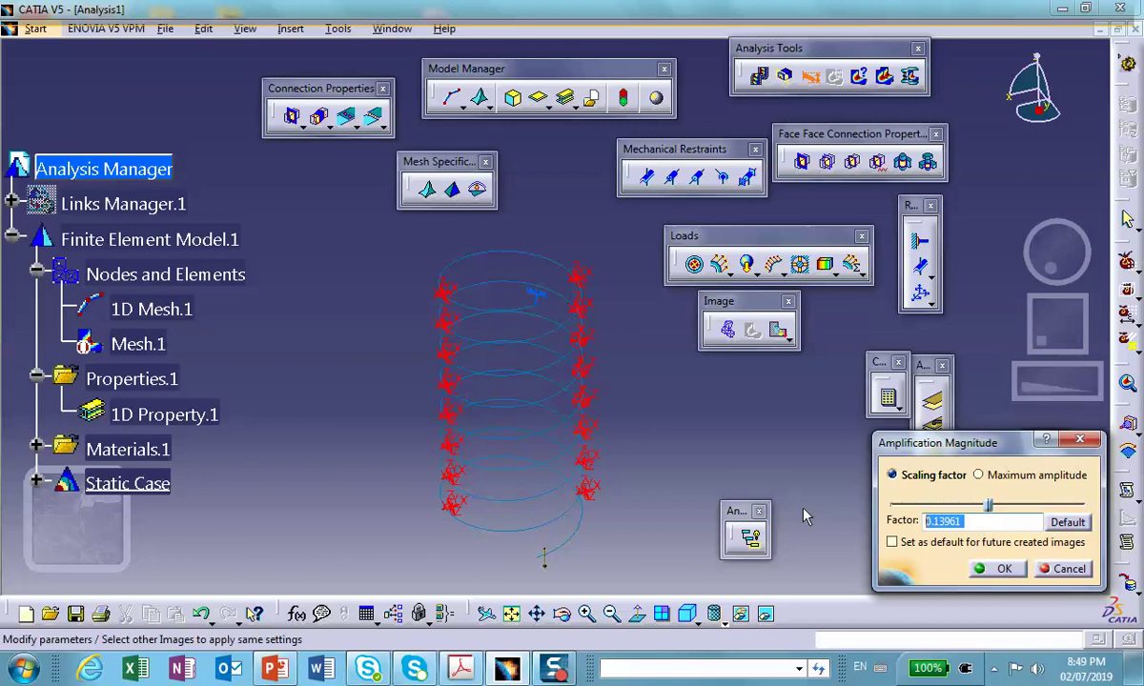
{"action": "type", "text": "1"}
{"action": "left_click", "coordinate": [998, 568]}
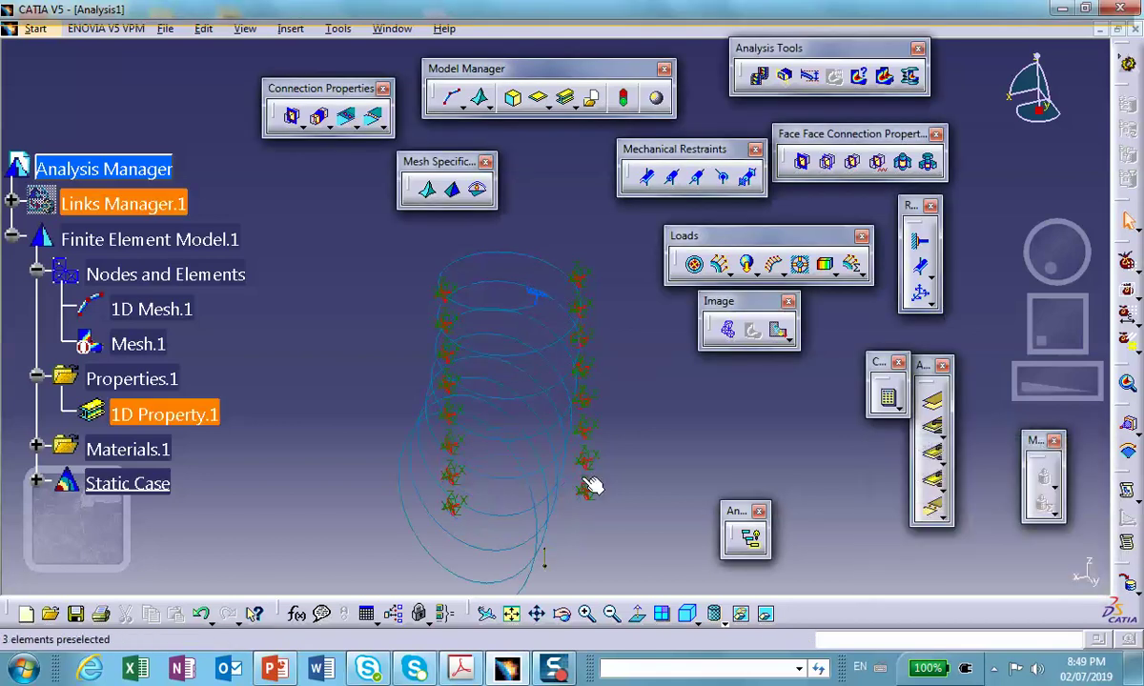
{"action": "middle_click_drag", "start_coordinate": [592, 486], "coordinate": [506, 353]}
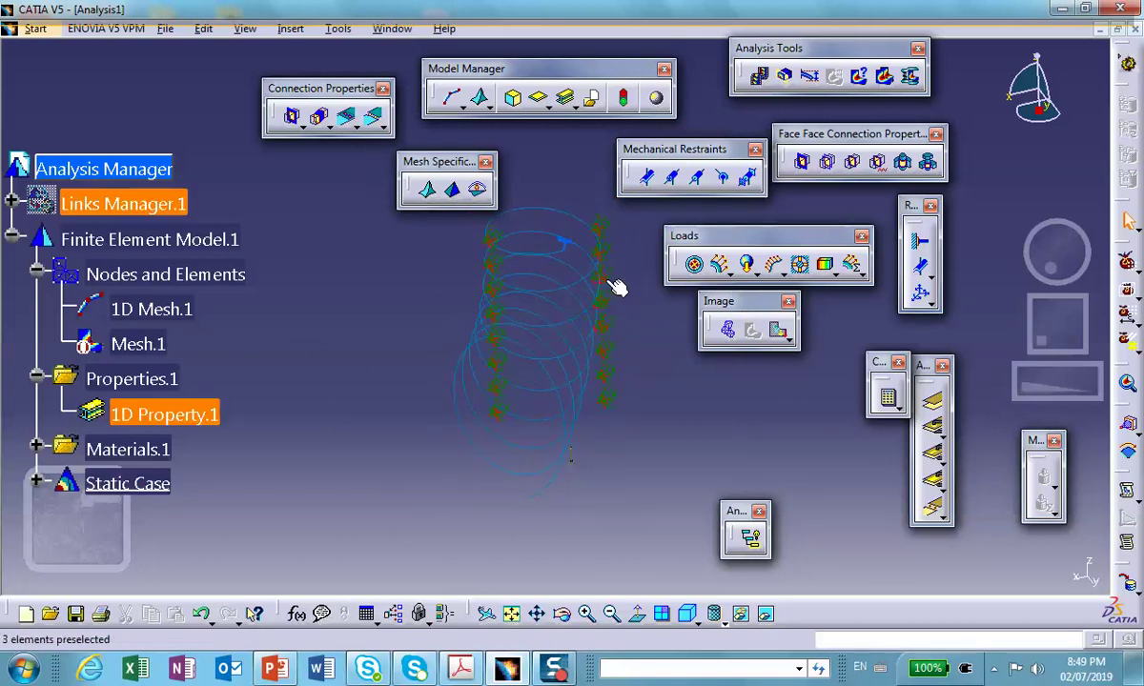
Hide the 1D Property.1 symbols, then replay and close the deformation animation
{"action": "right_click", "coordinate": [170, 410]}
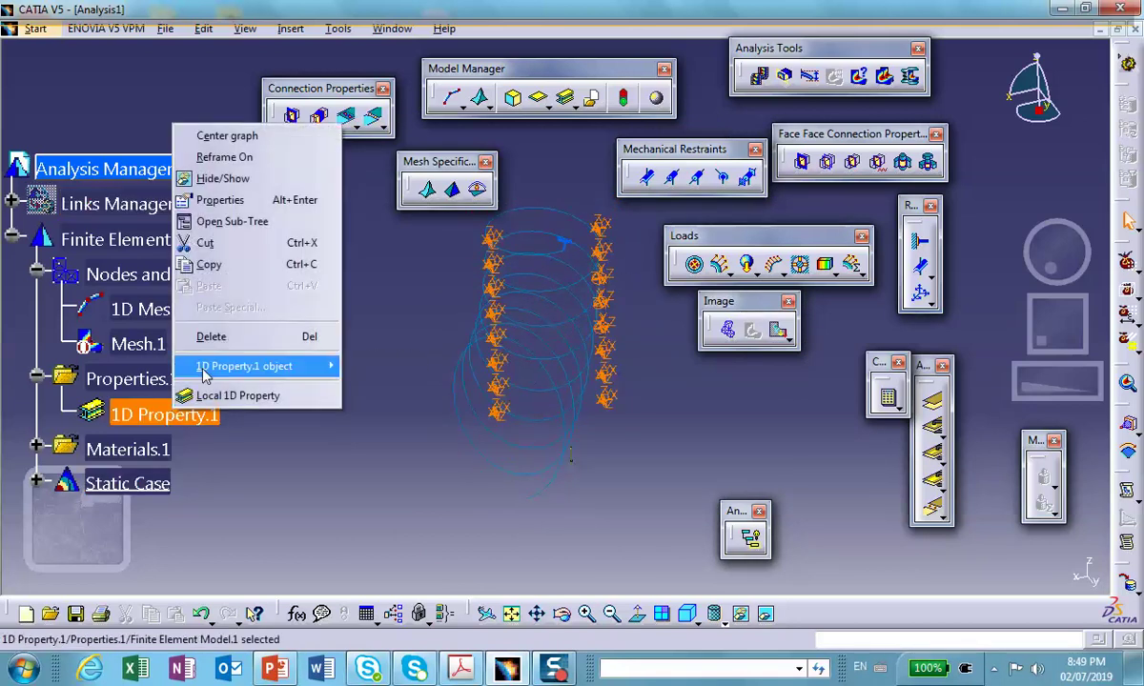
{"action": "left_click", "coordinate": [236, 185]}
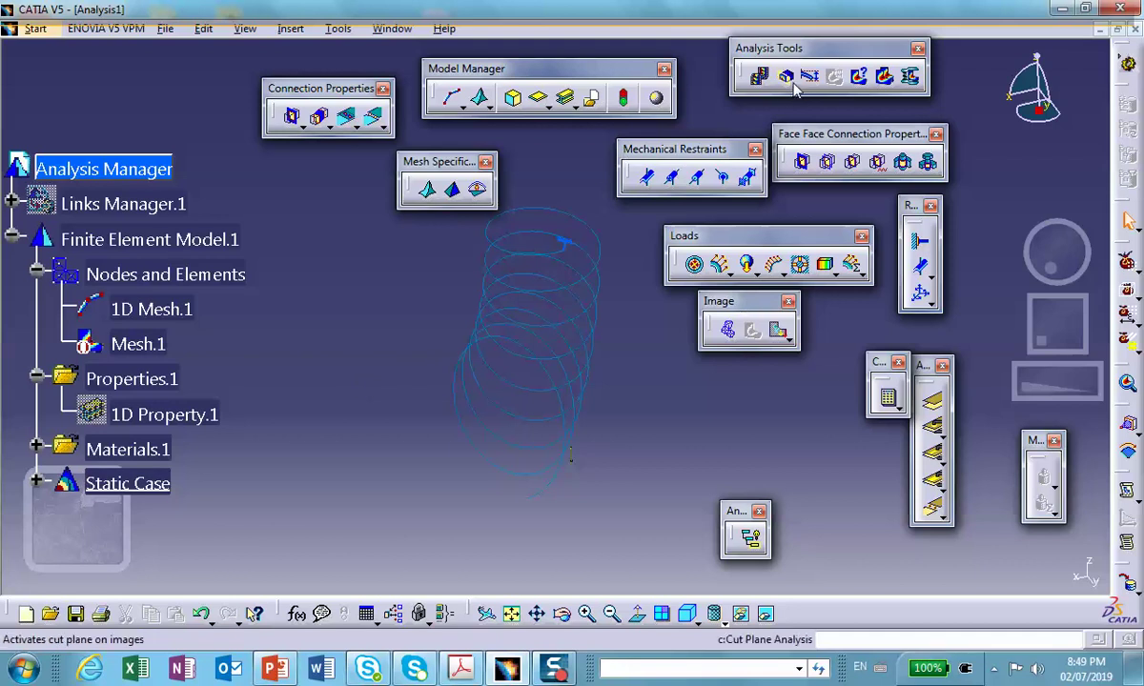
{"action": "left_click", "coordinate": [759, 75]}
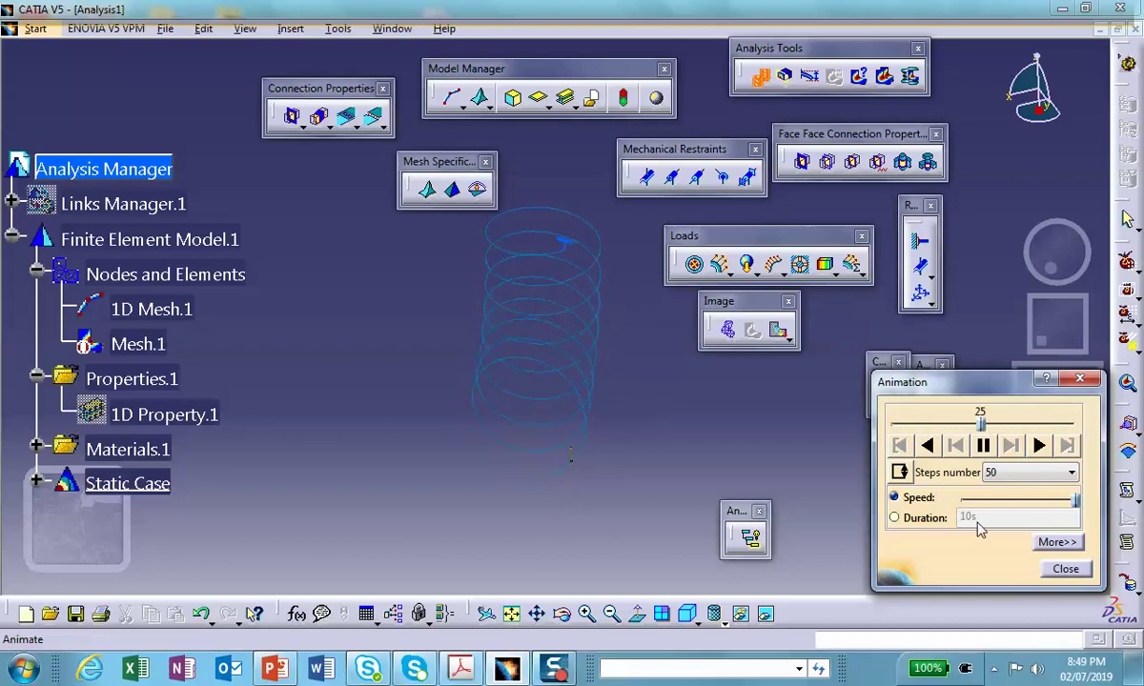
{"action": "left_click", "coordinate": [1075, 568]}
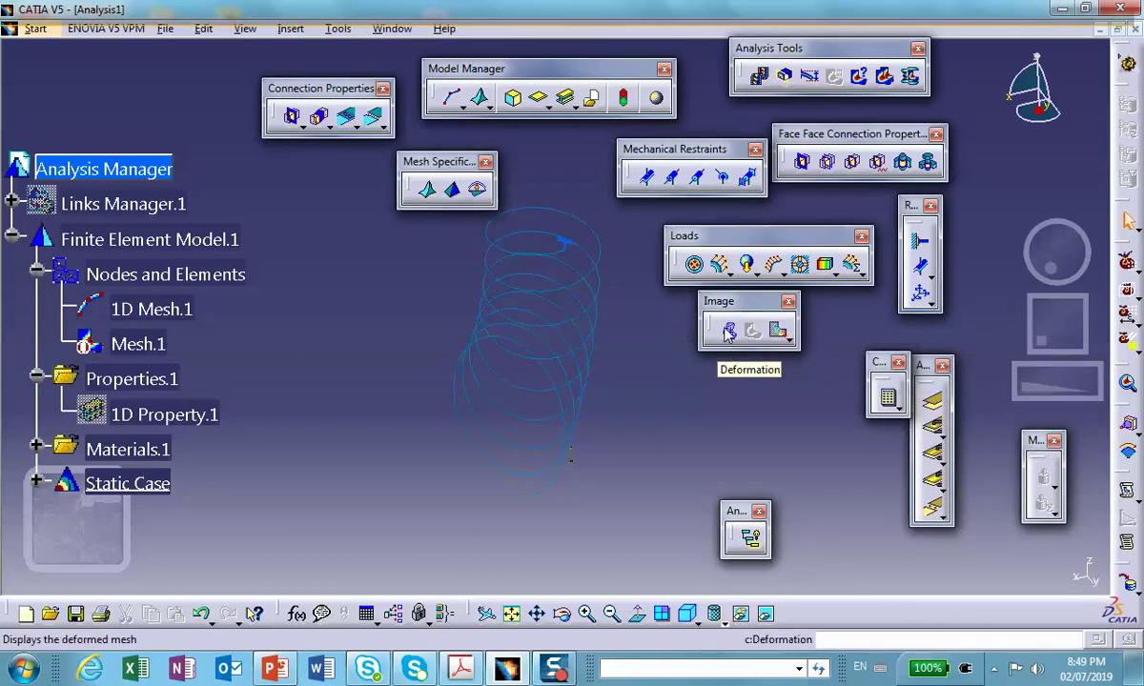
Show translational displacement as an Average iso Norm colour map, then change the shading mode
{"action": "left_click", "coordinate": [778, 332]}
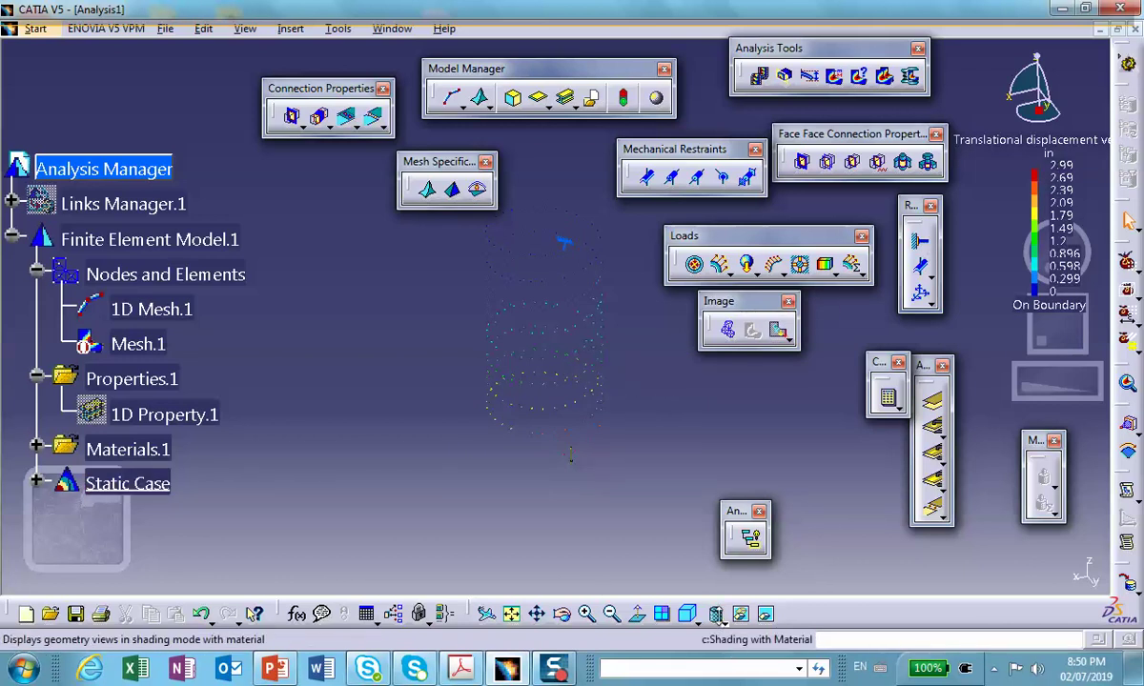
{"action": "left_click", "coordinate": [720, 620]}
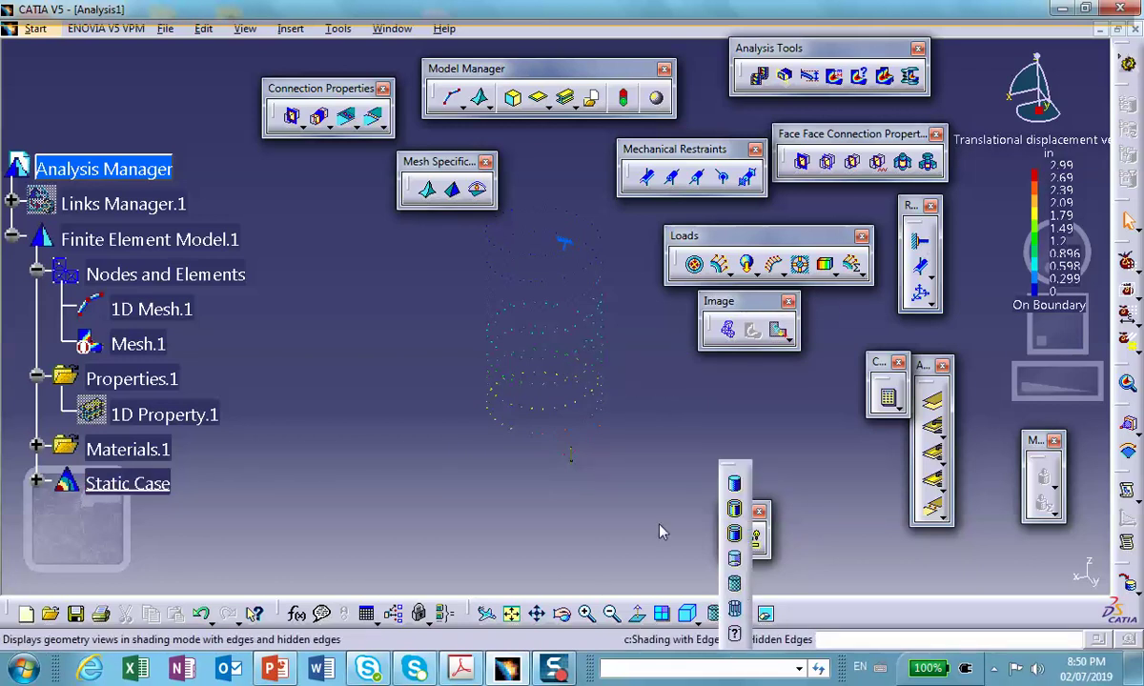
{"action": "left_click", "coordinate": [562, 379]}
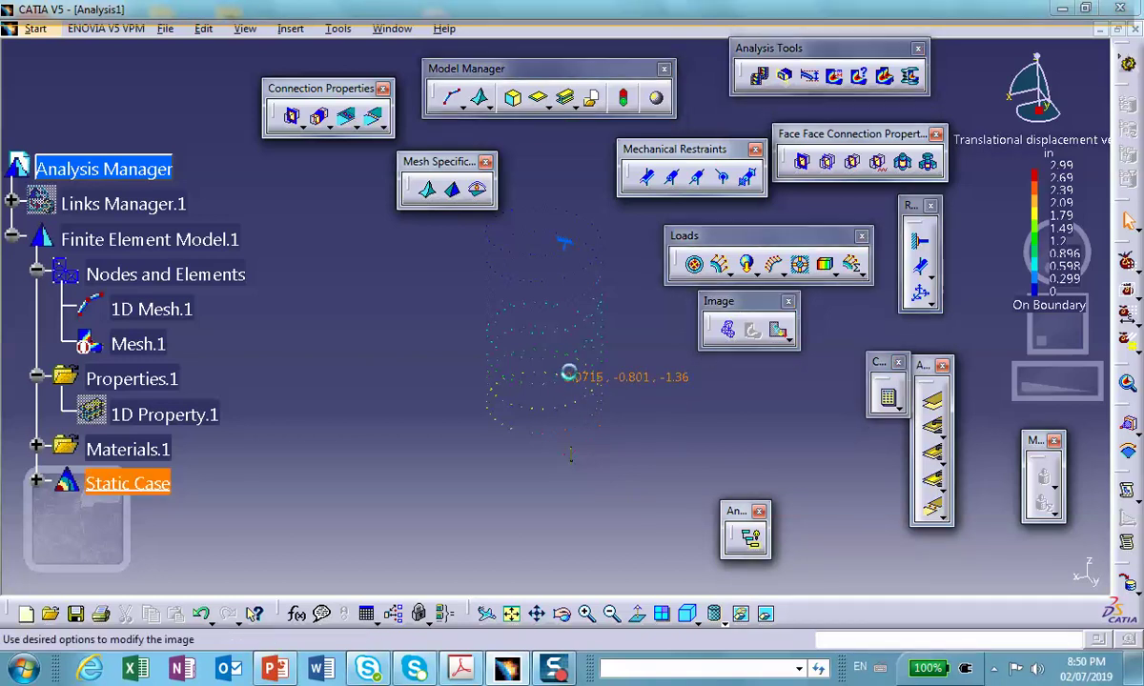
{"action": "left_click", "coordinate": [769, 281]}
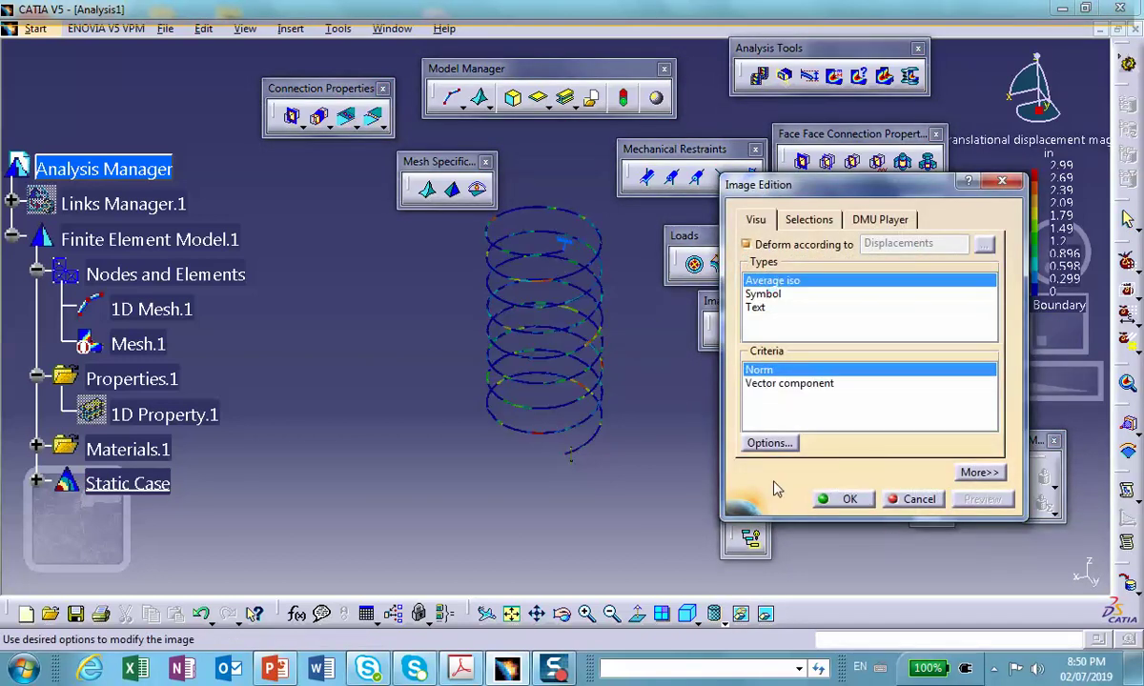
{"action": "scroll", "coordinate": [475, 355], "scroll_direction": "up", "scroll_amount": 5}
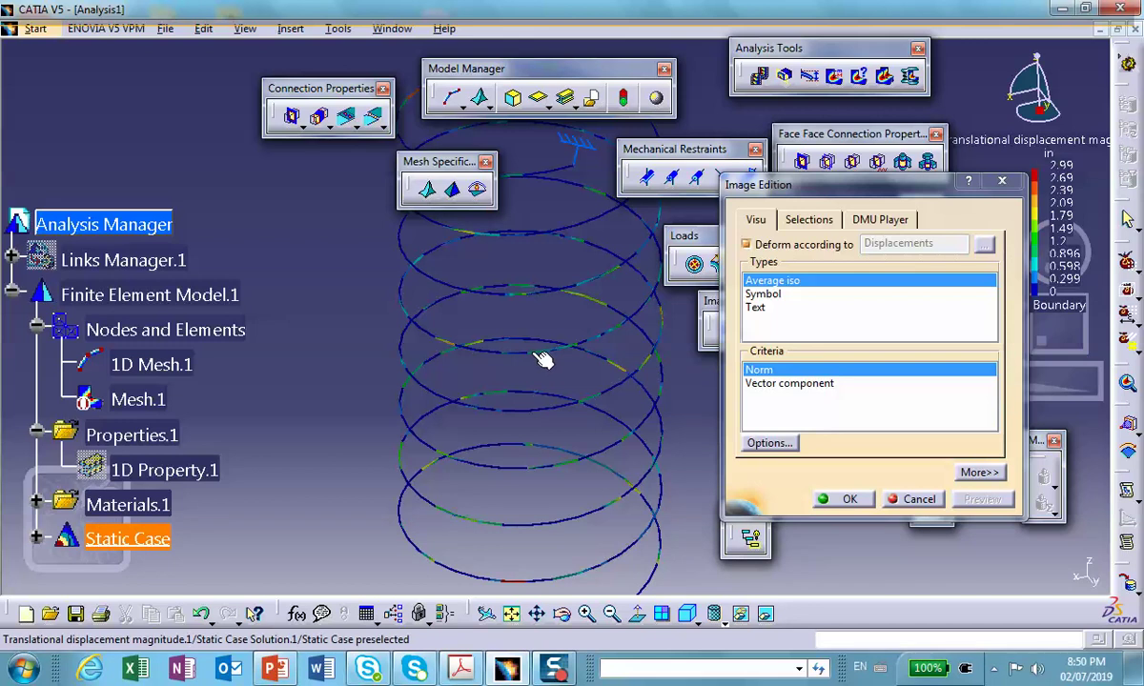
{"action": "scroll", "coordinate": [534, 354], "scroll_direction": "down", "scroll_amount": 5}
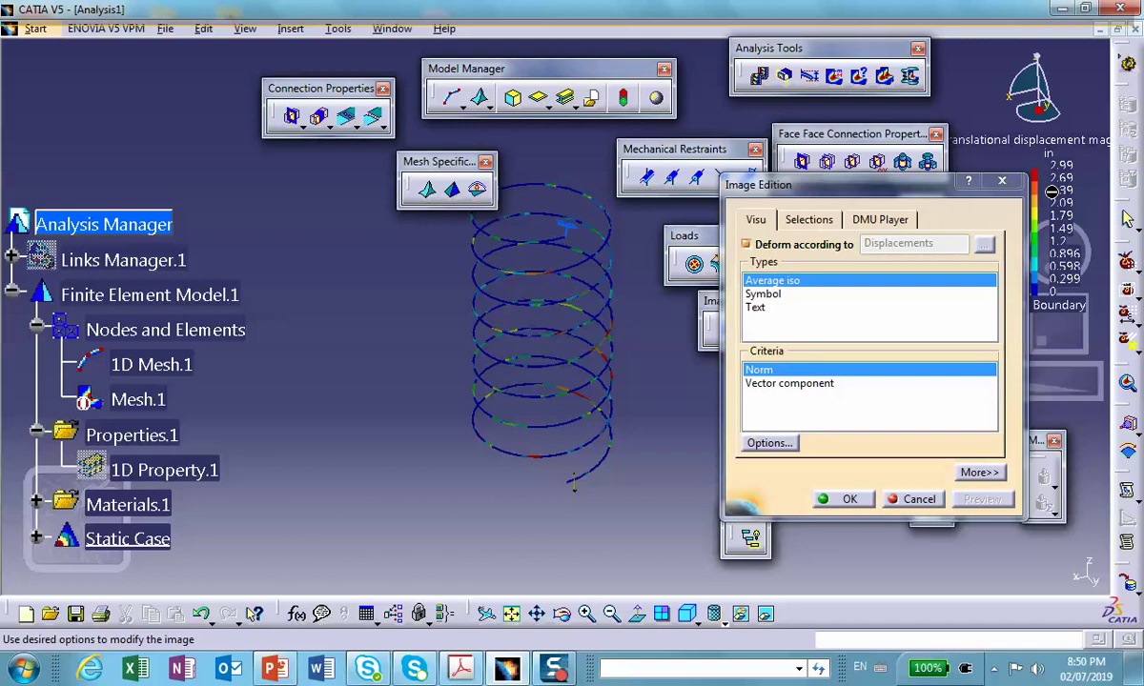
{"action": "left_click", "coordinate": [848, 500]}
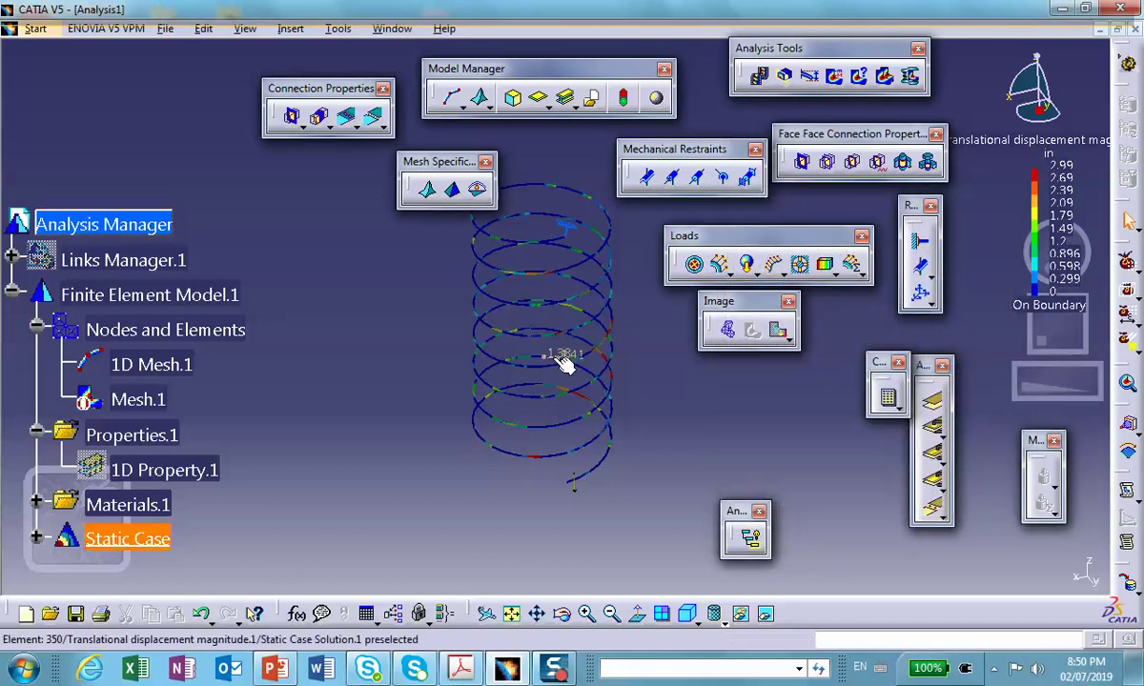
{"action": "left_click", "coordinate": [715, 615]}
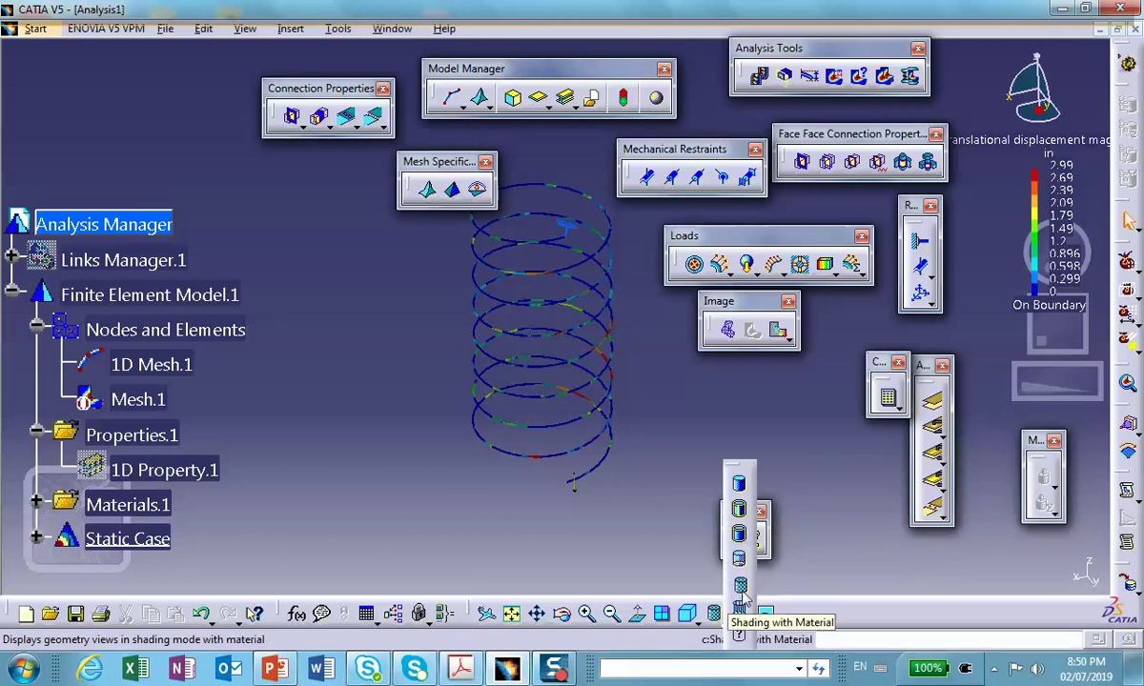
{"action": "left_click", "coordinate": [738, 609]}
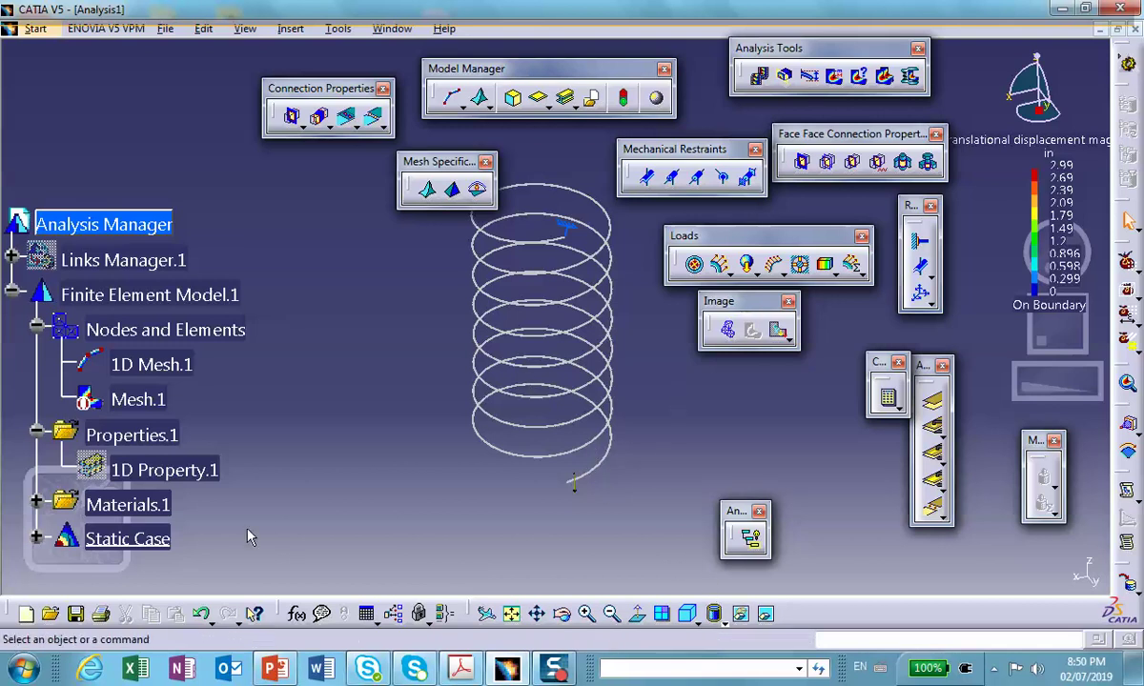
Switch to Shading with Material and display the translational displacement as vector Symbols
{"action": "scroll", "coordinate": [217, 460], "scroll_direction": "down", "scroll_amount": 5}
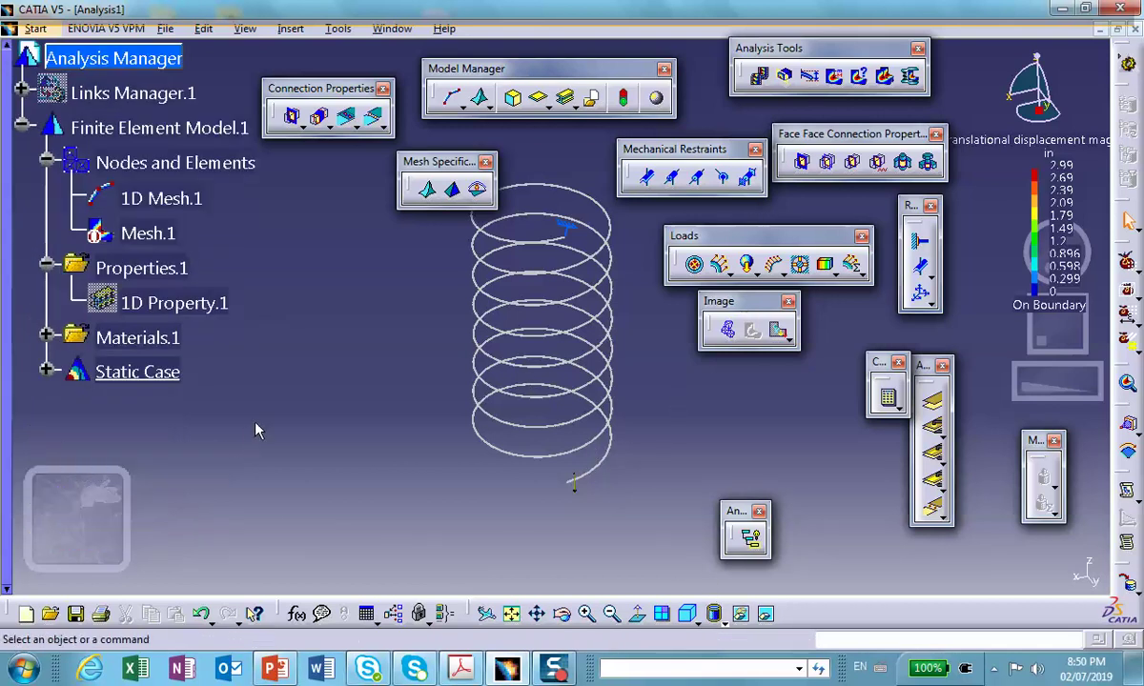
{"action": "left_click", "coordinate": [722, 622]}
{"action": "left_click", "coordinate": [734, 596]}
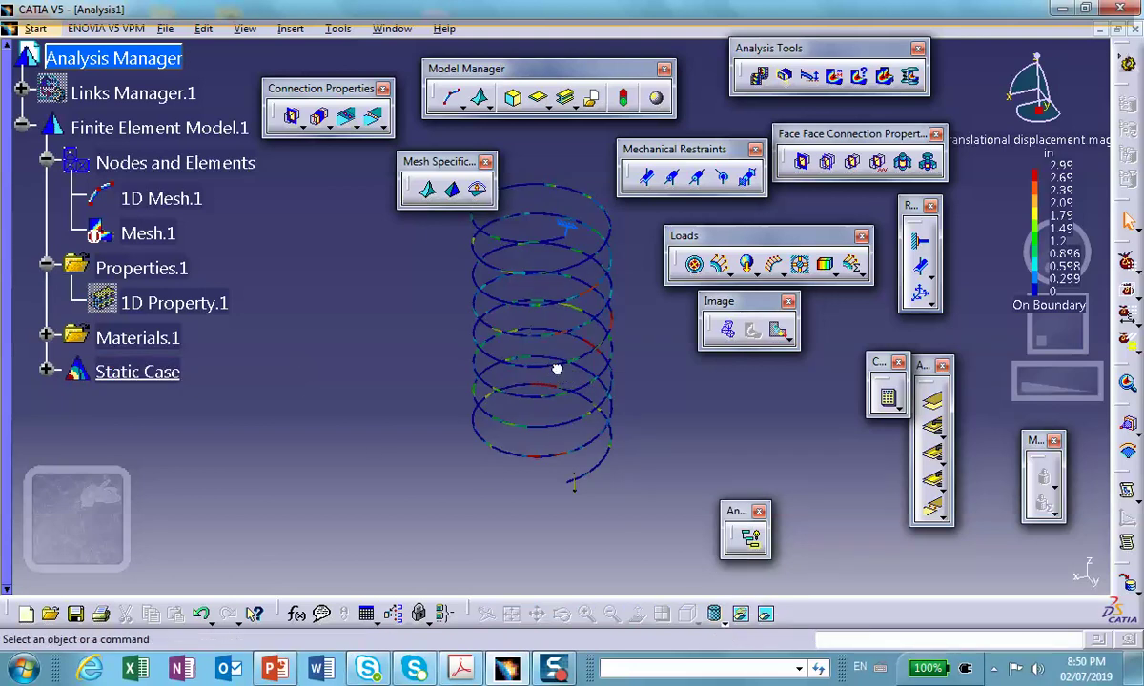
{"action": "left_click", "coordinate": [44, 372]}
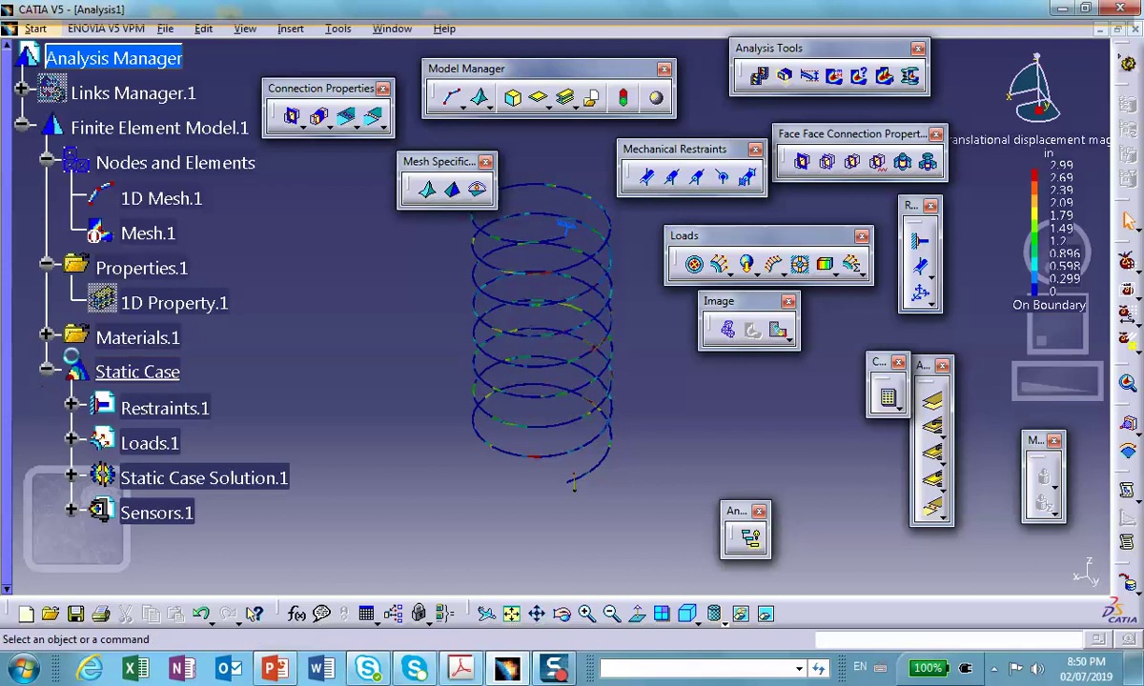
{"action": "scroll", "coordinate": [153, 334], "scroll_direction": "down", "scroll_amount": 3}
{"action": "left_click", "coordinate": [72, 309]}
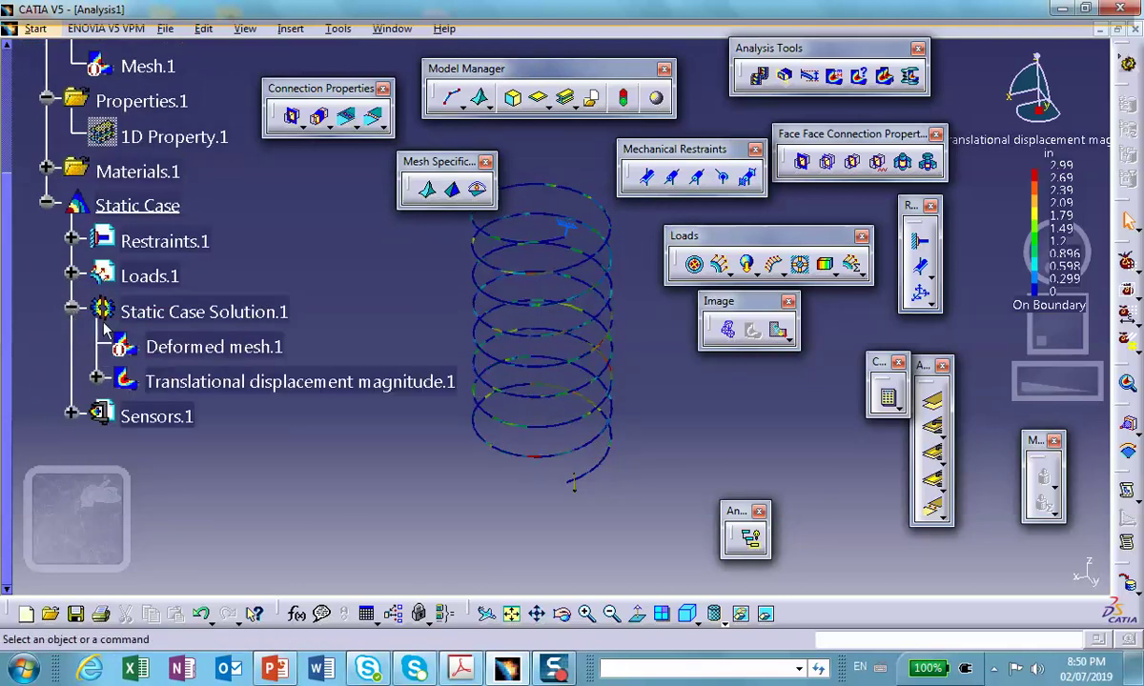
{"action": "double_click", "coordinate": [197, 383]}
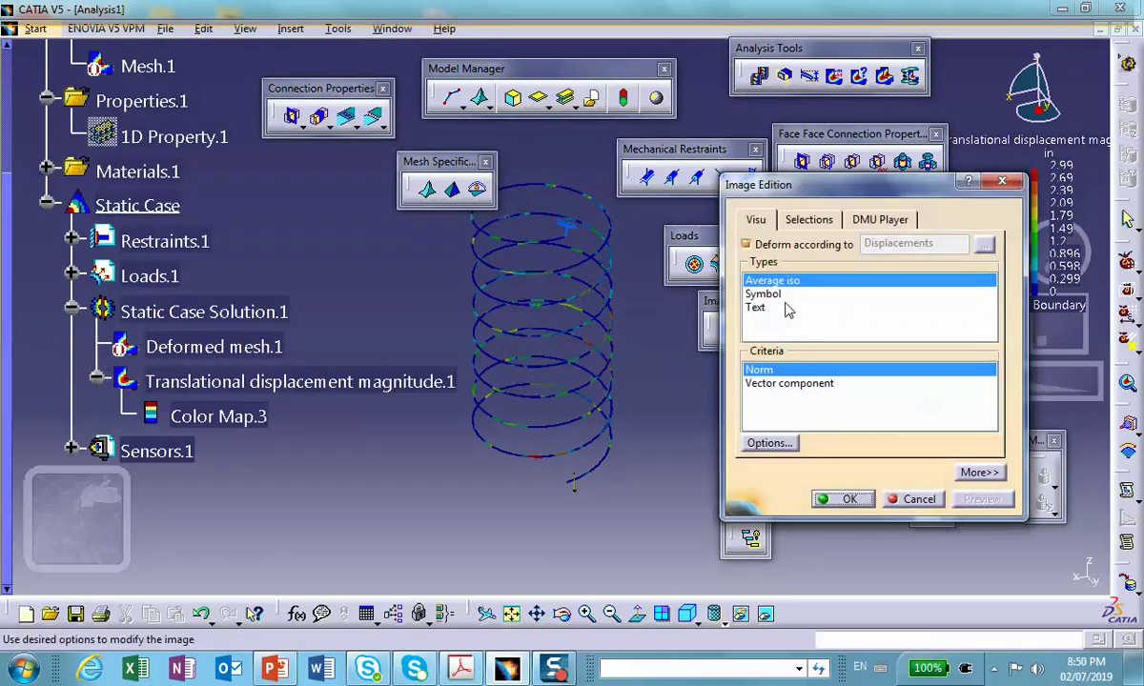
{"action": "left_click", "coordinate": [763, 295]}
{"action": "left_click", "coordinate": [842, 506]}
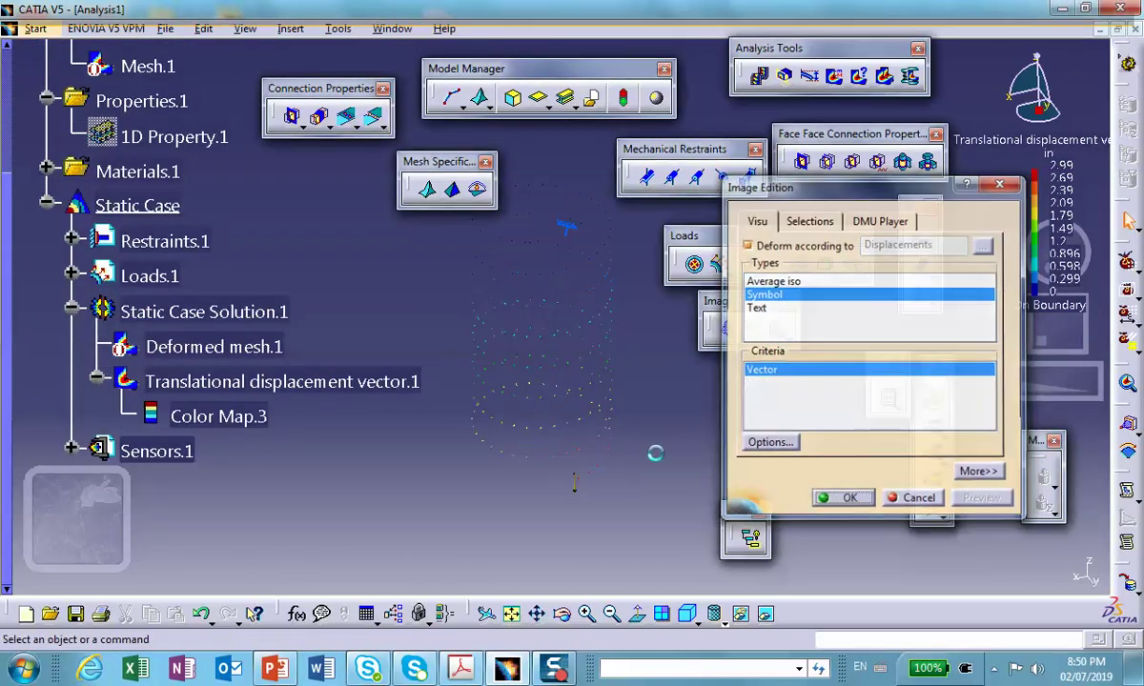
Reframe the spring's displacement symbols, then bring up the homework PDF
{"action": "scroll", "coordinate": [448, 422], "scroll_direction": "up", "scroll_amount": 2}
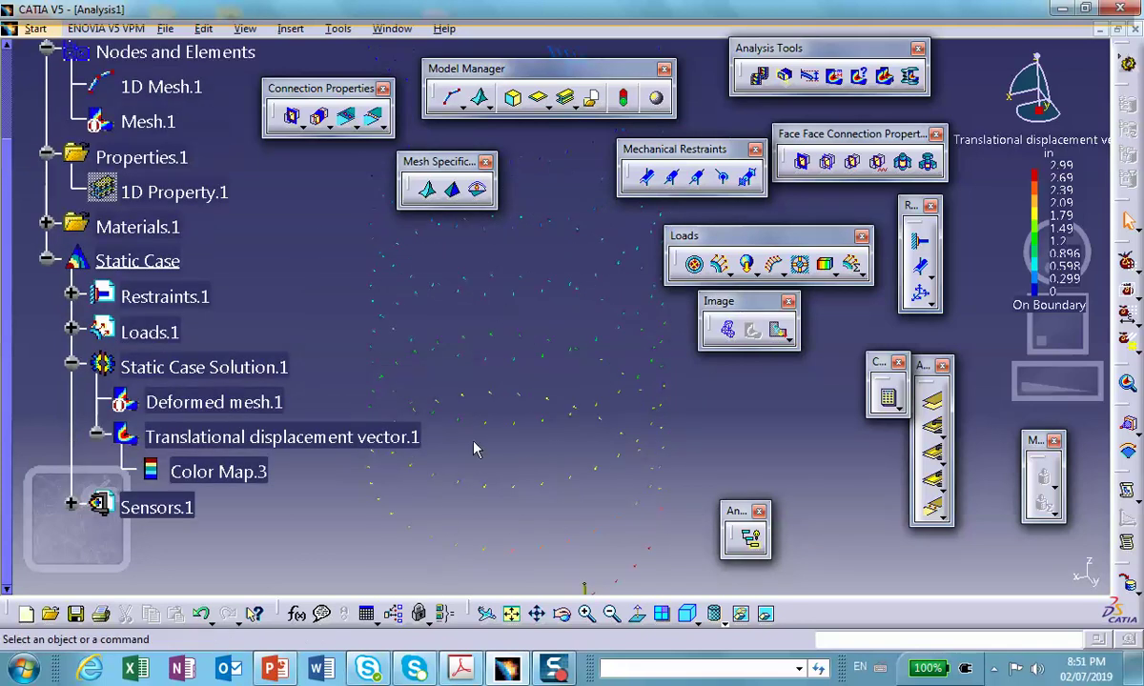
{"action": "middle_click_drag", "start_coordinate": [449, 421], "coordinate": [526, 321]}
{"action": "scroll", "coordinate": [551, 340], "scroll_direction": "up", "scroll_amount": 2}
{"action": "scroll", "coordinate": [551, 341], "scroll_direction": "up", "scroll_amount": 1}
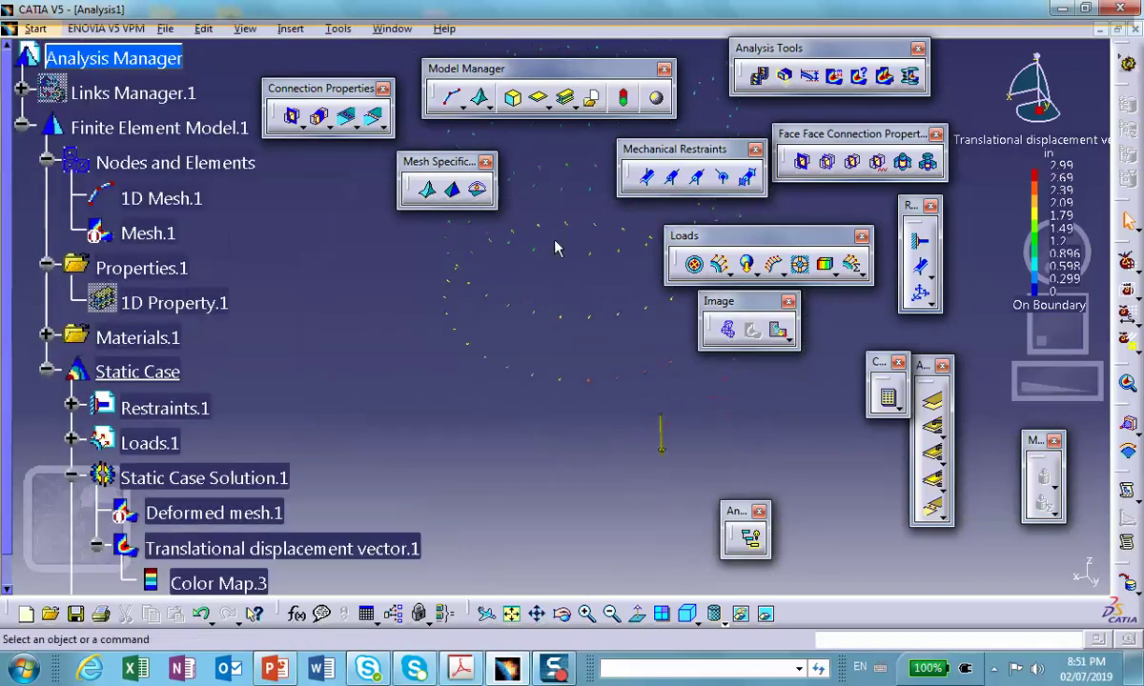
{"action": "middle_click_drag", "start_coordinate": [557, 247], "coordinate": [498, 328]}
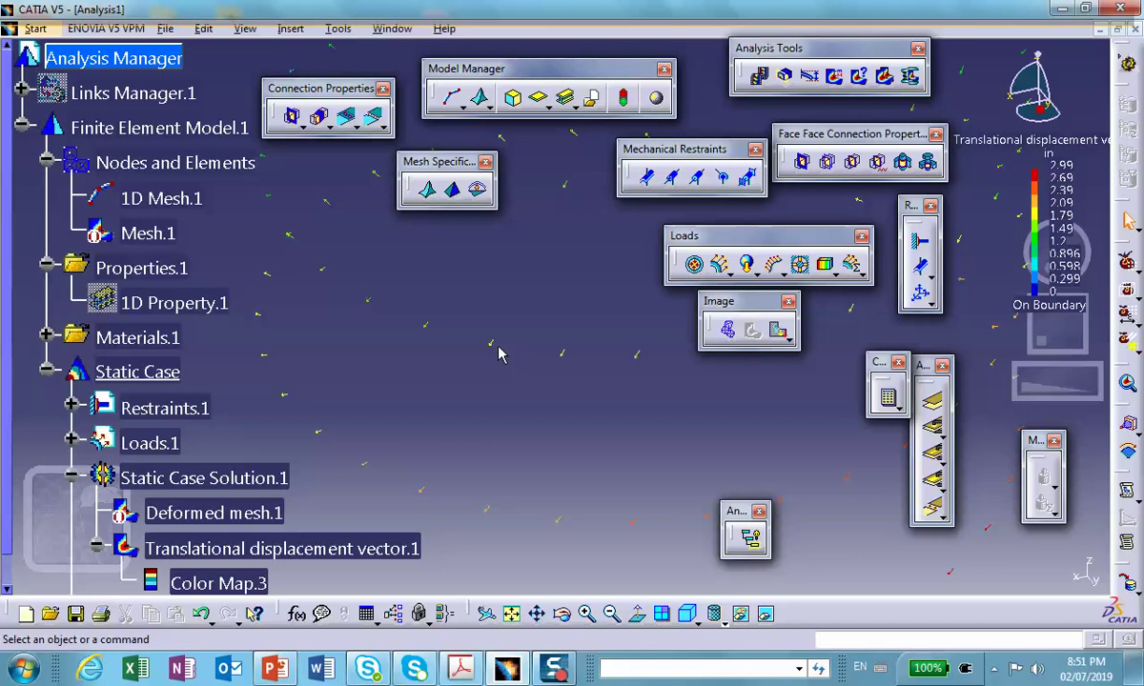
{"action": "middle_click_drag", "start_coordinate": [530, 265], "coordinate": [564, 395]}
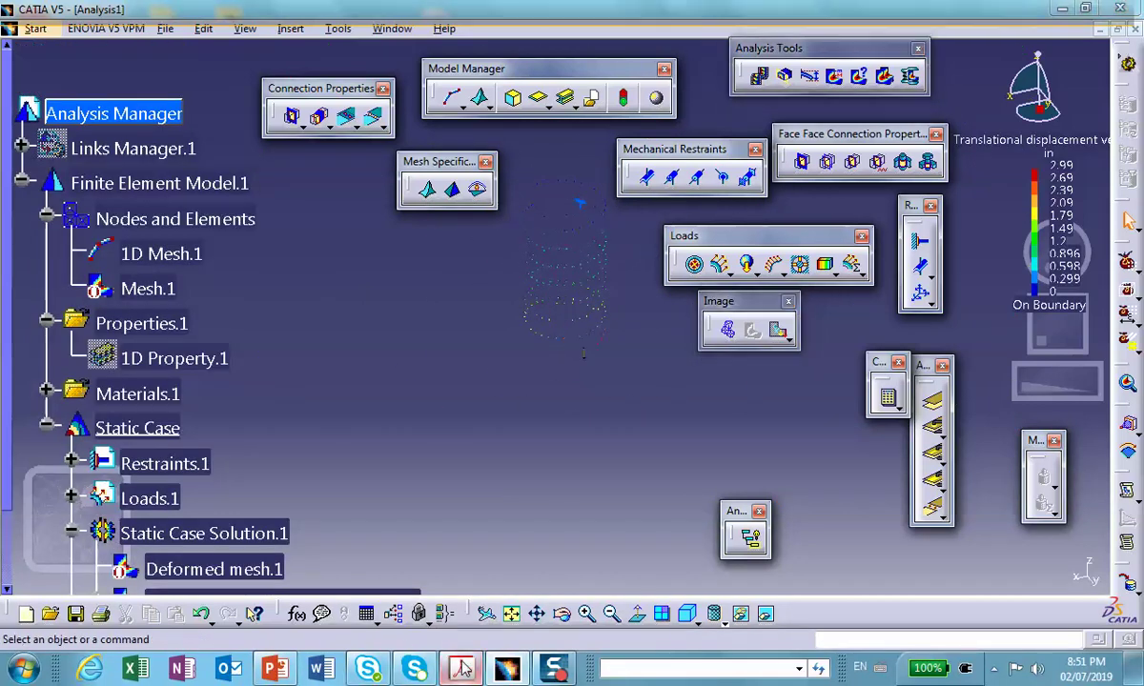
{"action": "left_click", "coordinate": [461, 667]}
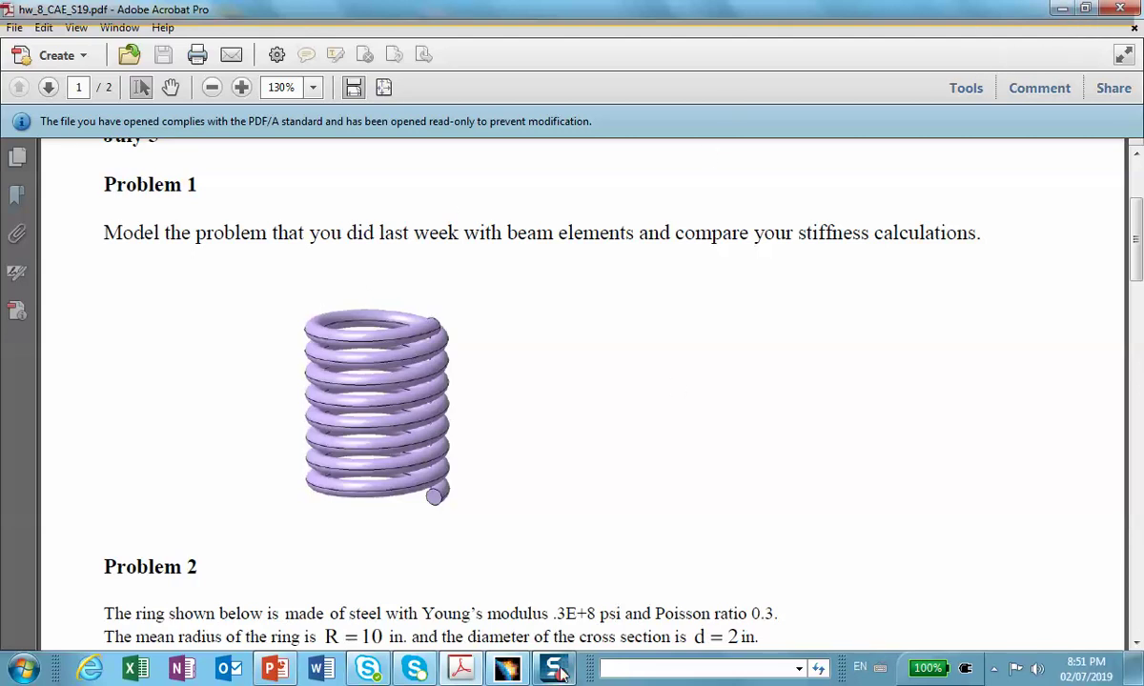
Scroll hw_8_CAE_S19.pdf down to Problem 2's steel ring statement (R = 10 in, d = 2 in)
{"action": "mouse_move", "coordinate": [560, 674]}
{"action": "scroll", "coordinate": [688, 334], "scroll_direction": "down", "scroll_amount": 3}
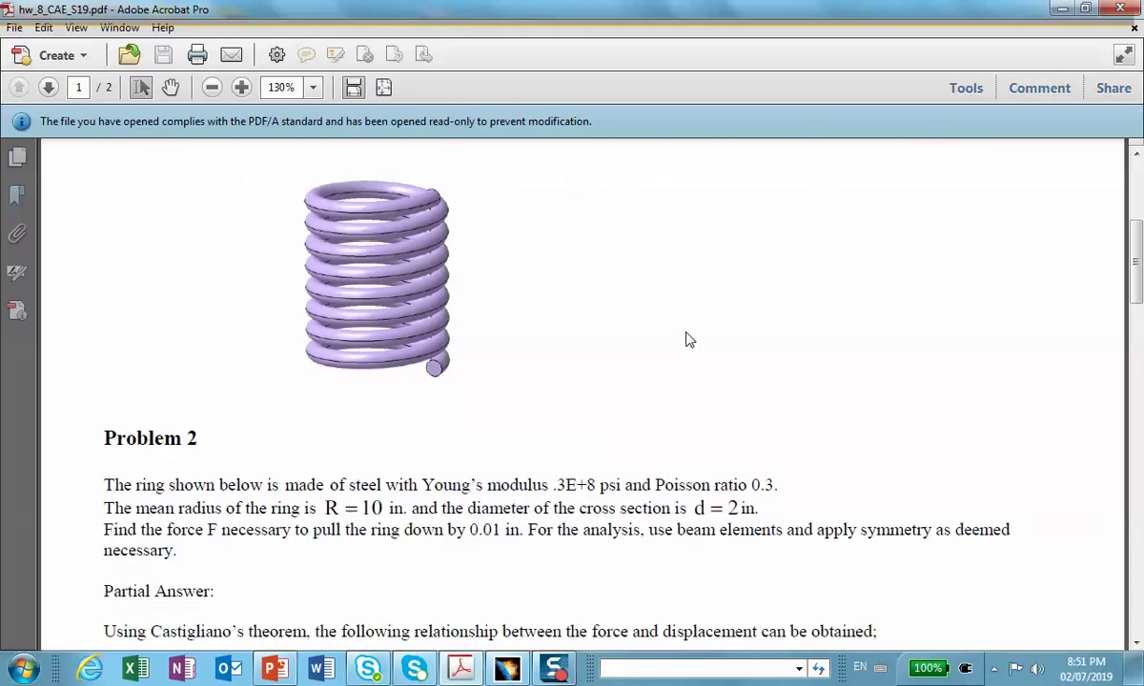